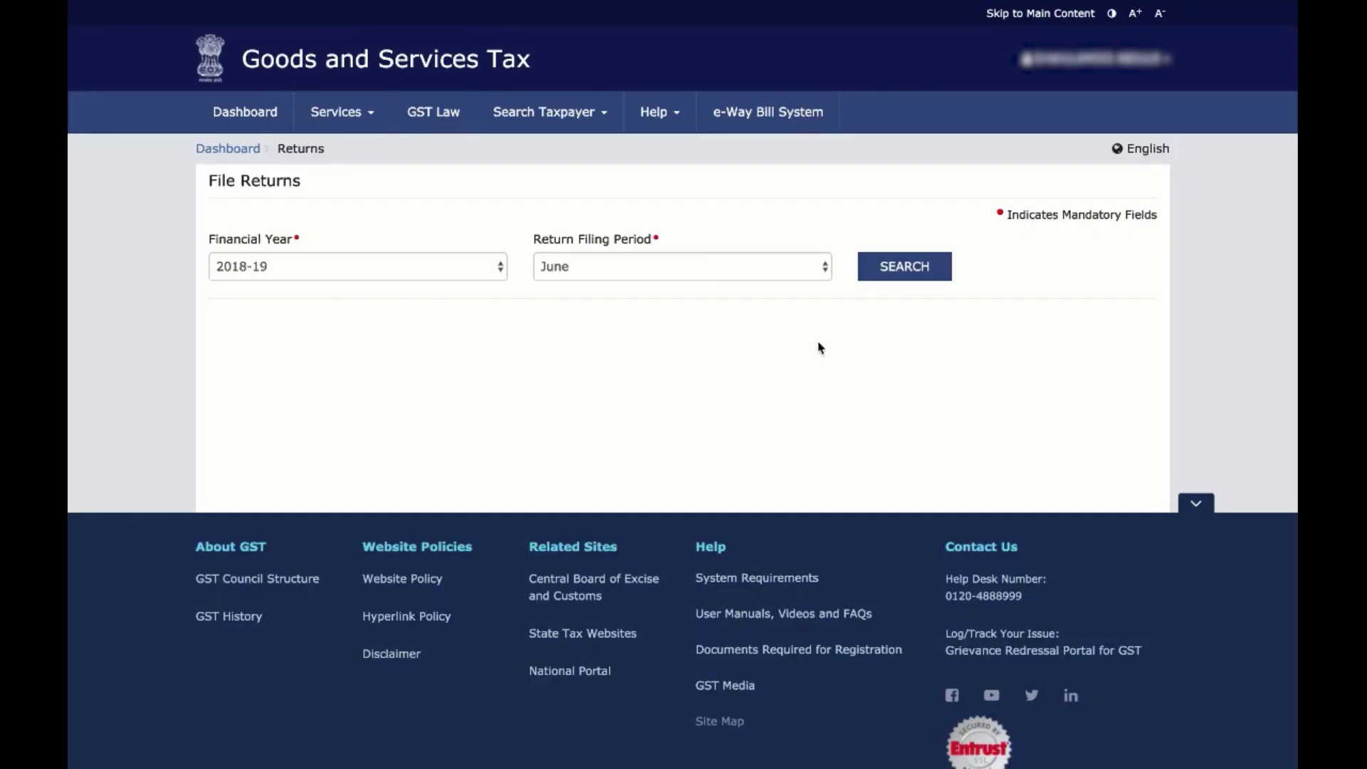
# From My Profile, enable API access on the GST Portal with a 30-day session
pyautogui.click(1100, 65)
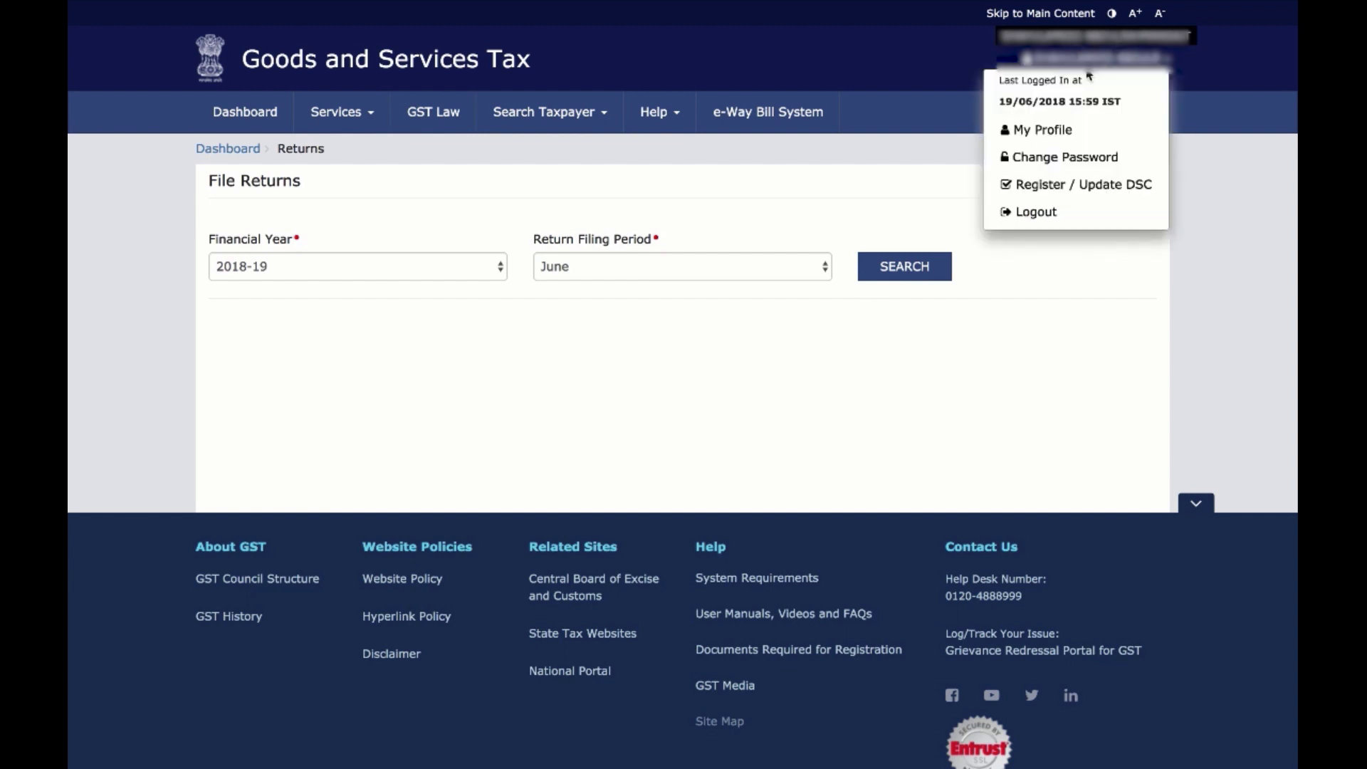
pyautogui.click(1037, 130)
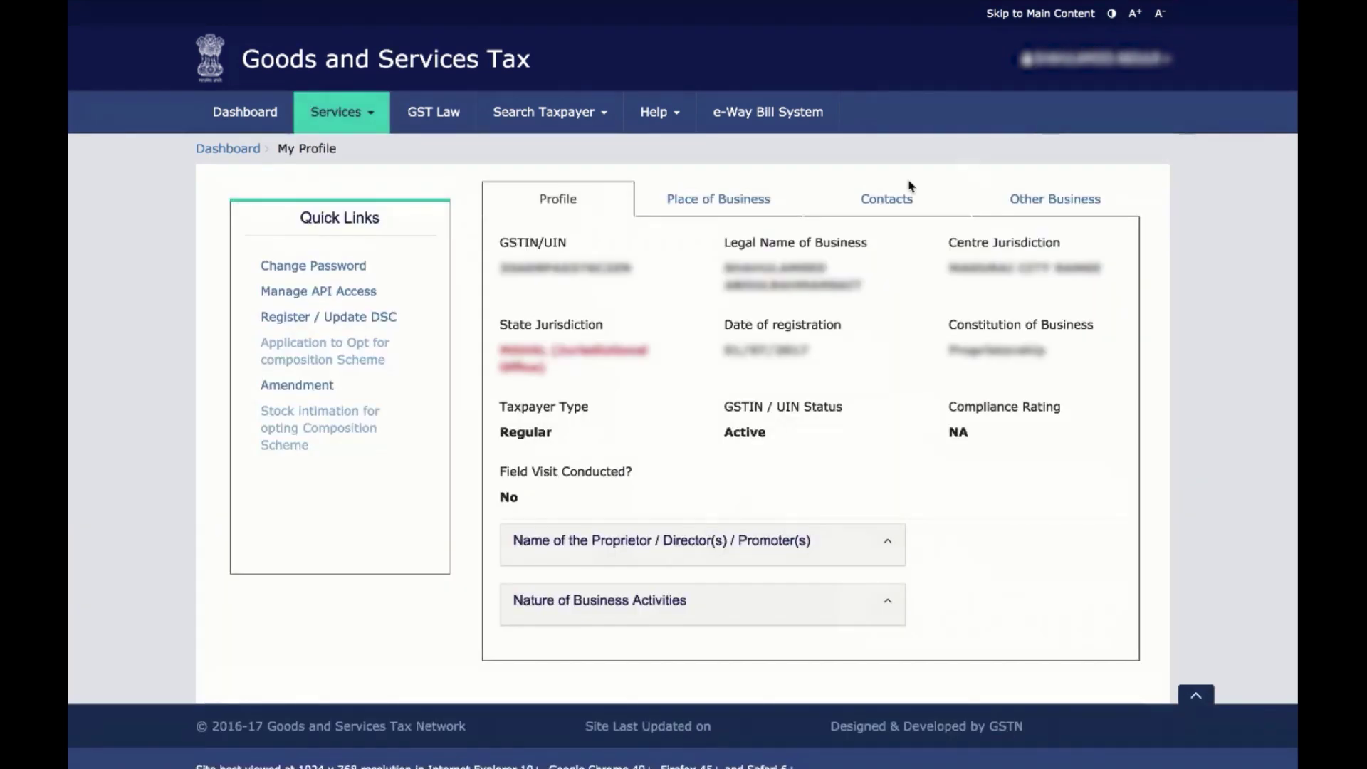
pyautogui.click(318, 294)
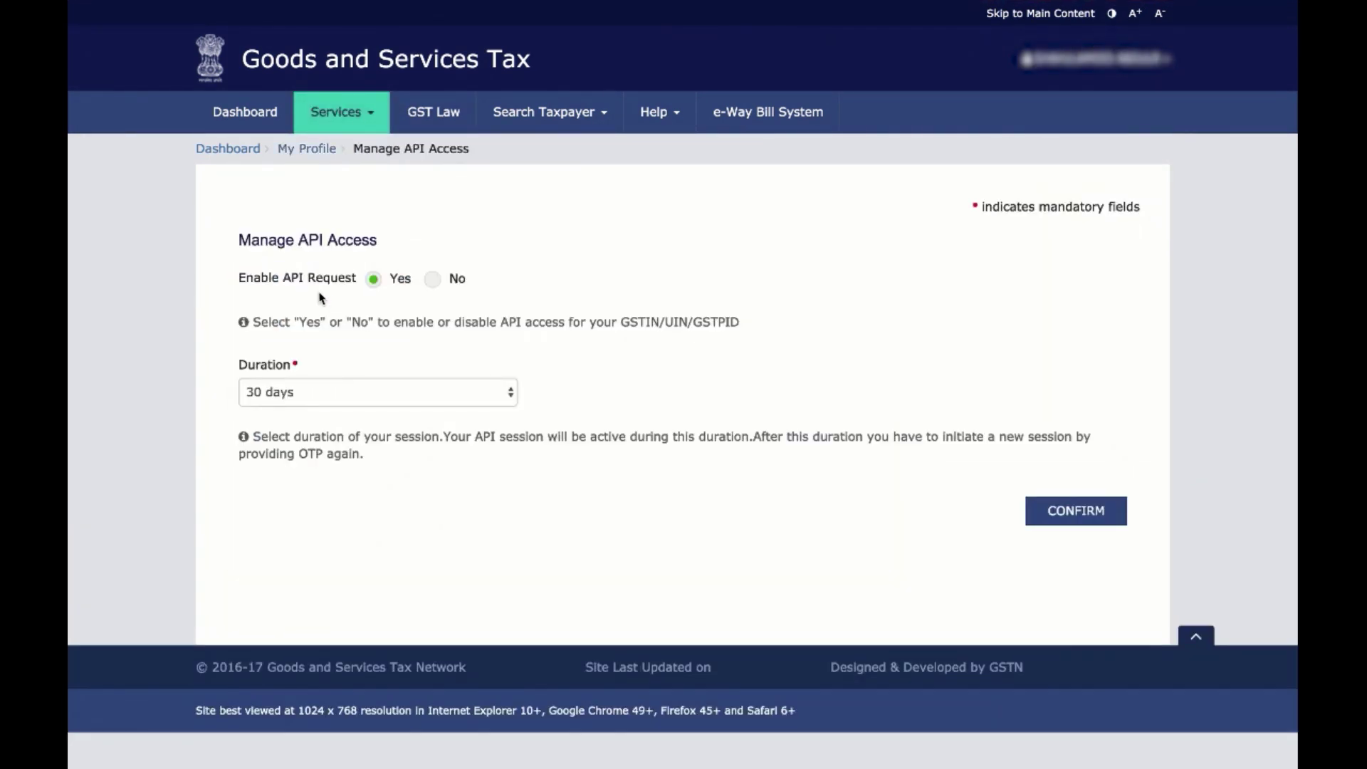
pyautogui.click(373, 284)
pyautogui.click(326, 392)
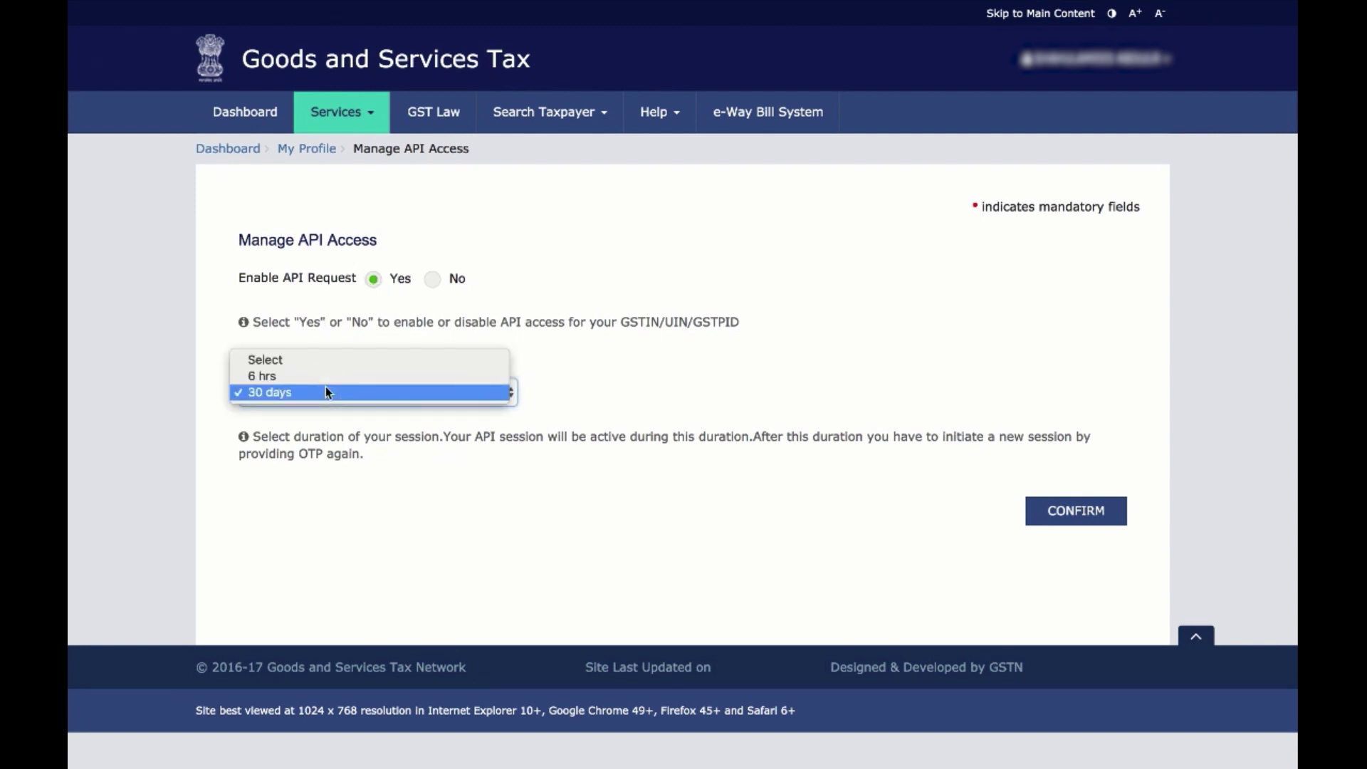
pyautogui.click(322, 392)
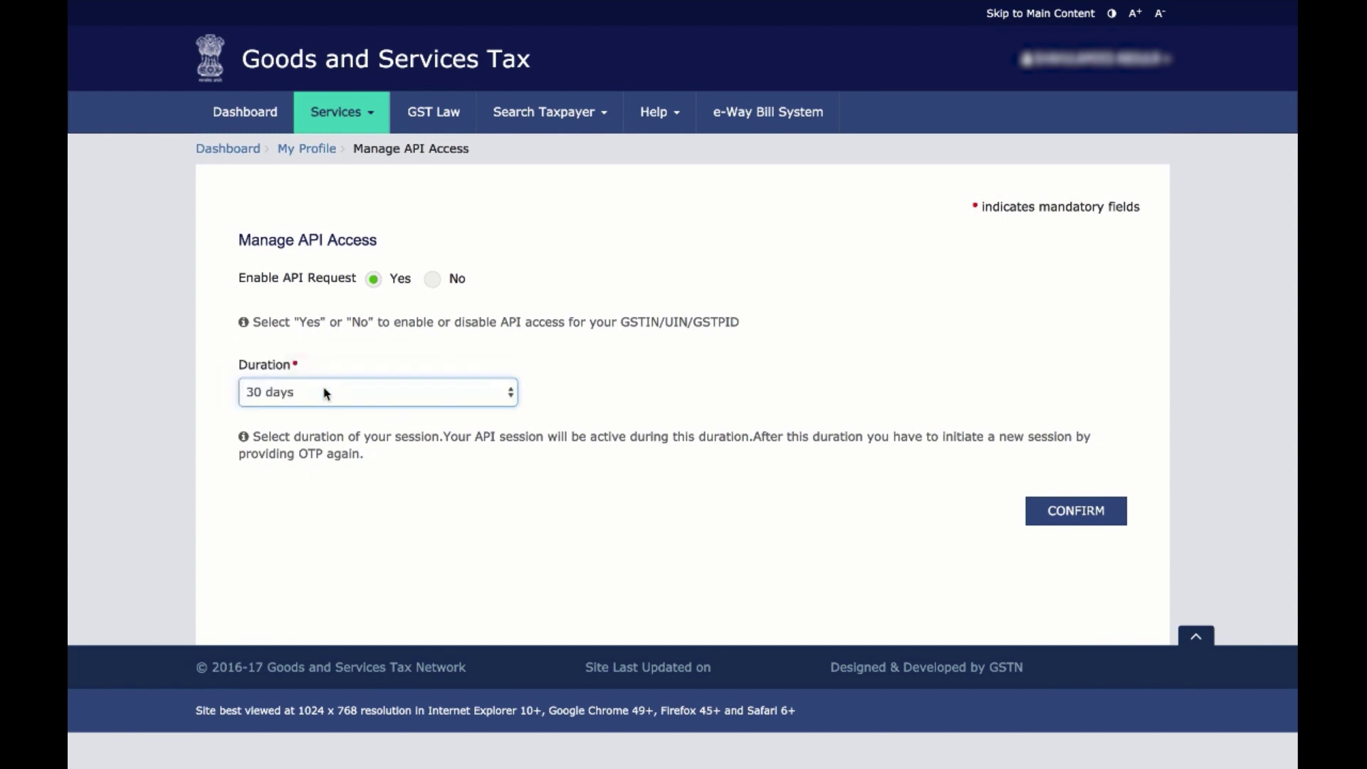
pyautogui.click(1056, 511)
pyautogui.click(372, 110)
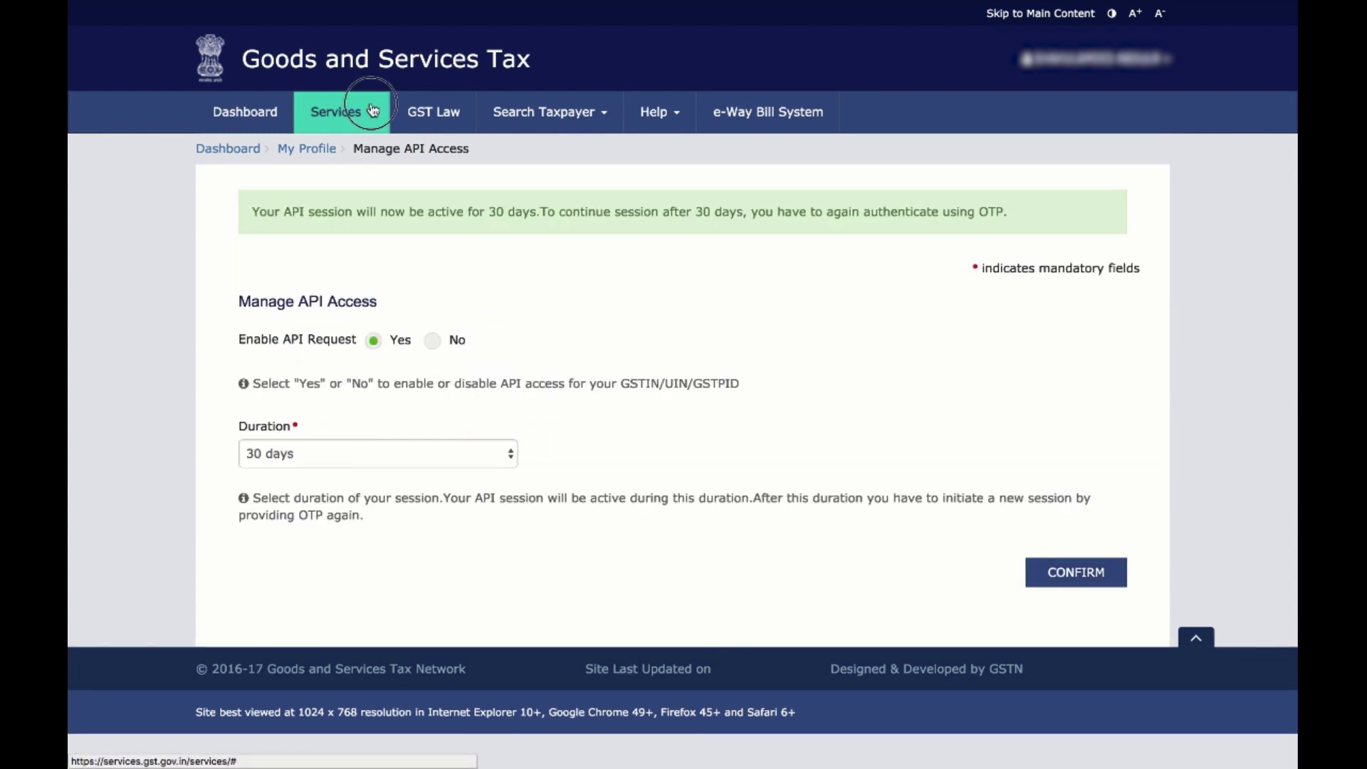
# Find the December 2017-18 returns on the Returns Dashboard and start GSTR3B Prepare Online
pyautogui.moveTo(410, 148)
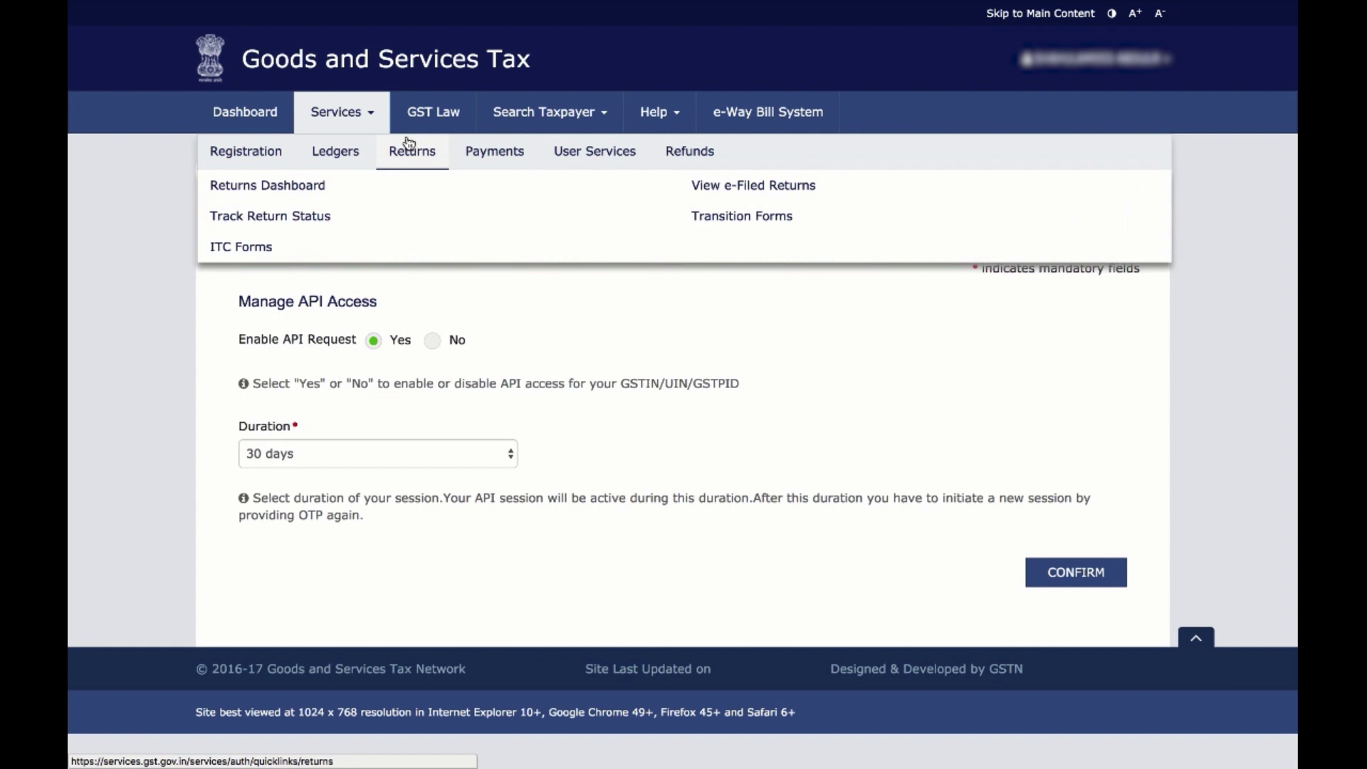
pyautogui.click(317, 187)
pyautogui.click(498, 270)
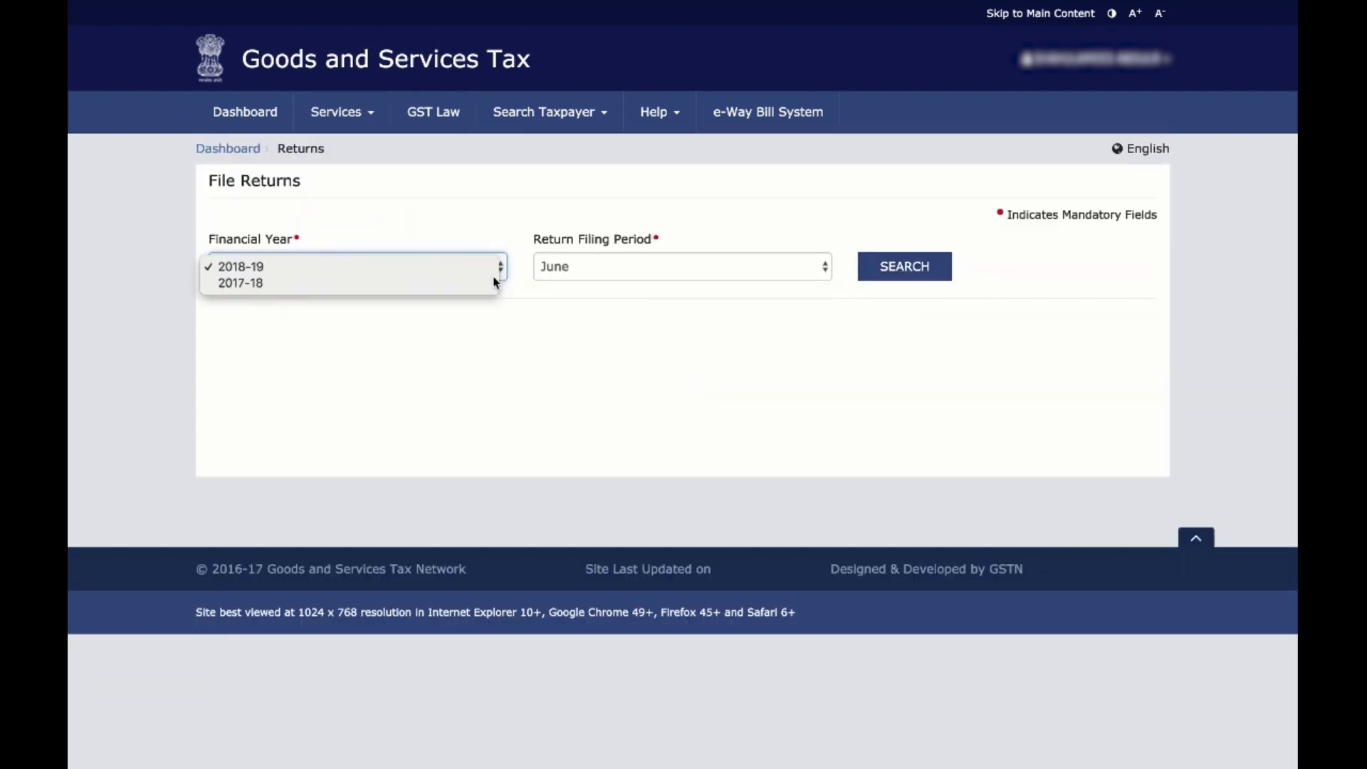
pyautogui.click(495, 283)
pyautogui.click(658, 267)
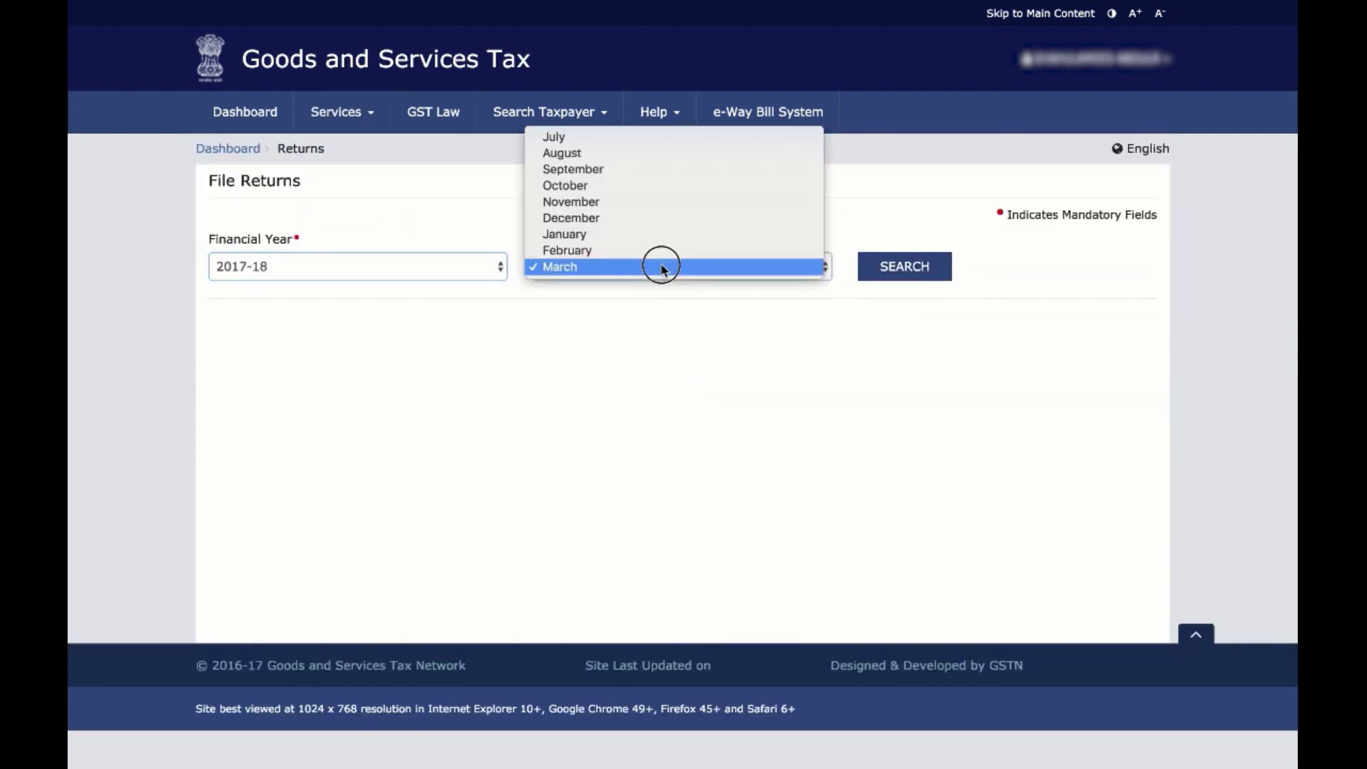
pyautogui.click(661, 219)
pyautogui.click(930, 267)
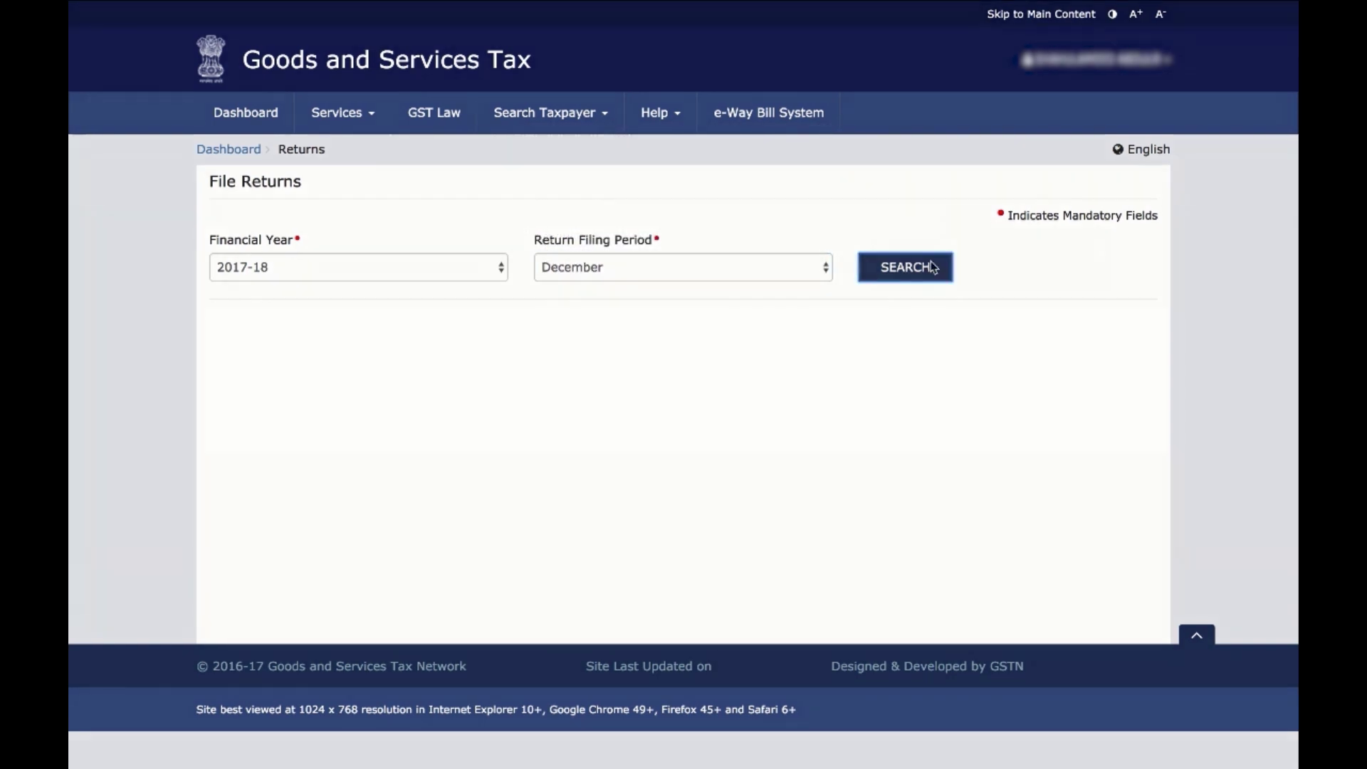
pyautogui.scroll(-2, 916, 375)
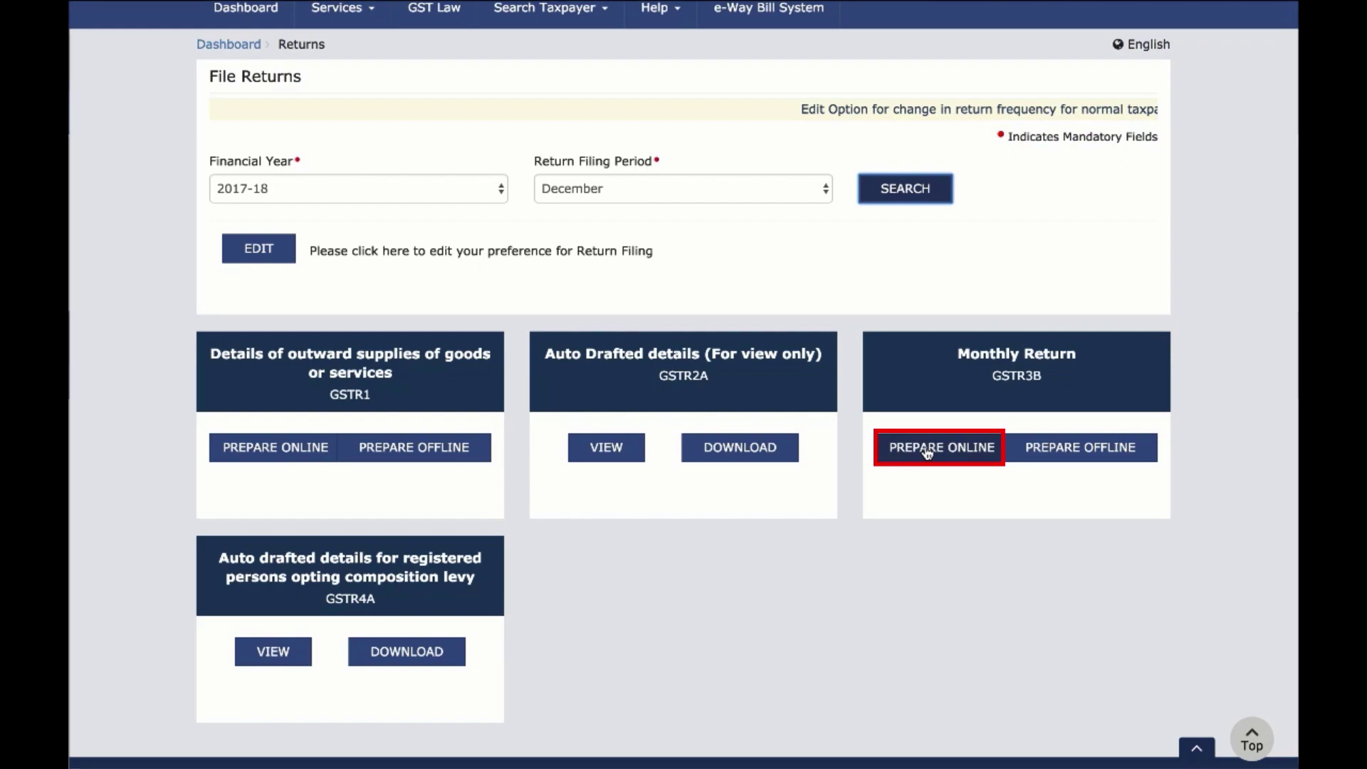
pyautogui.click(927, 452)
# Answer No to the Nil return and Yes to questions B–F, then continue to the section tiles
pyautogui.click(683, 661)
pyautogui.scroll(-2, 925, 356)
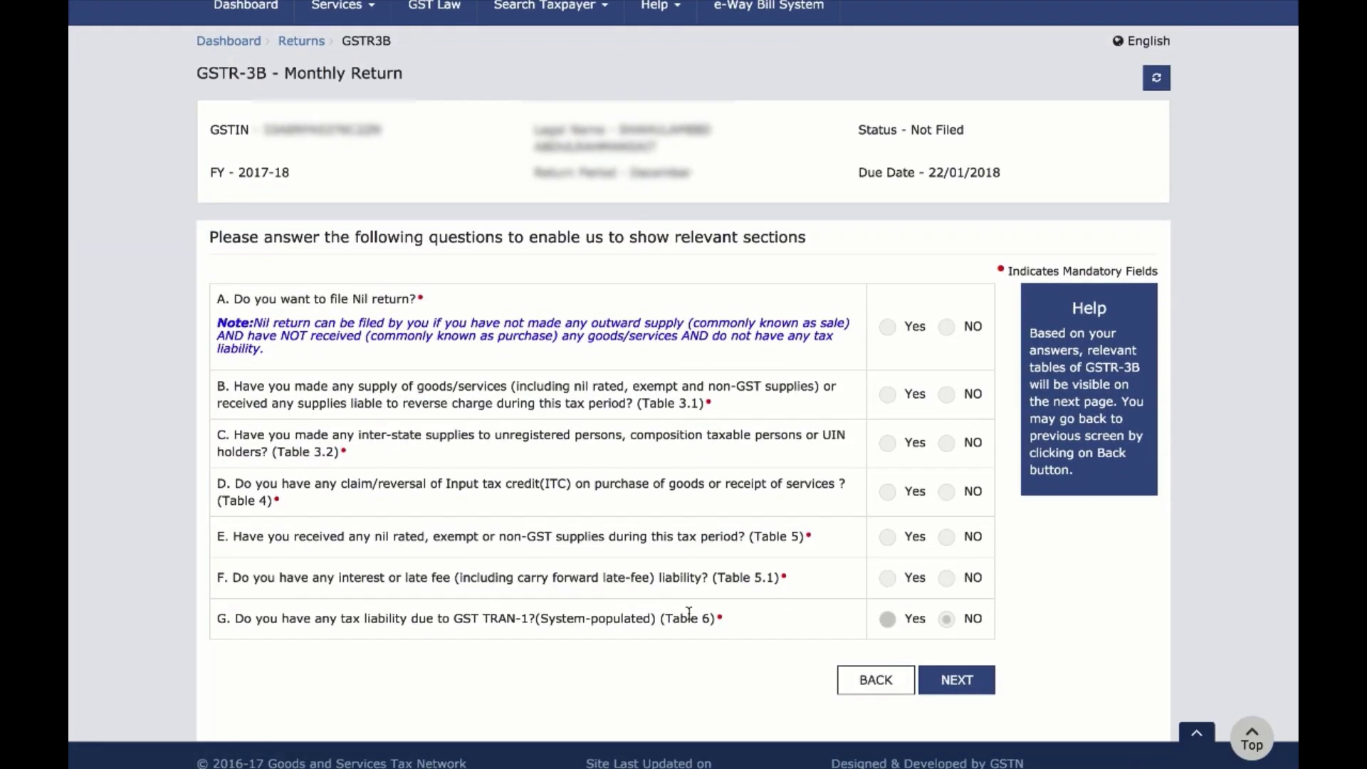
pyautogui.click(947, 327)
pyautogui.click(888, 394)
pyautogui.click(890, 443)
pyautogui.click(888, 492)
pyautogui.click(888, 537)
pyautogui.click(888, 578)
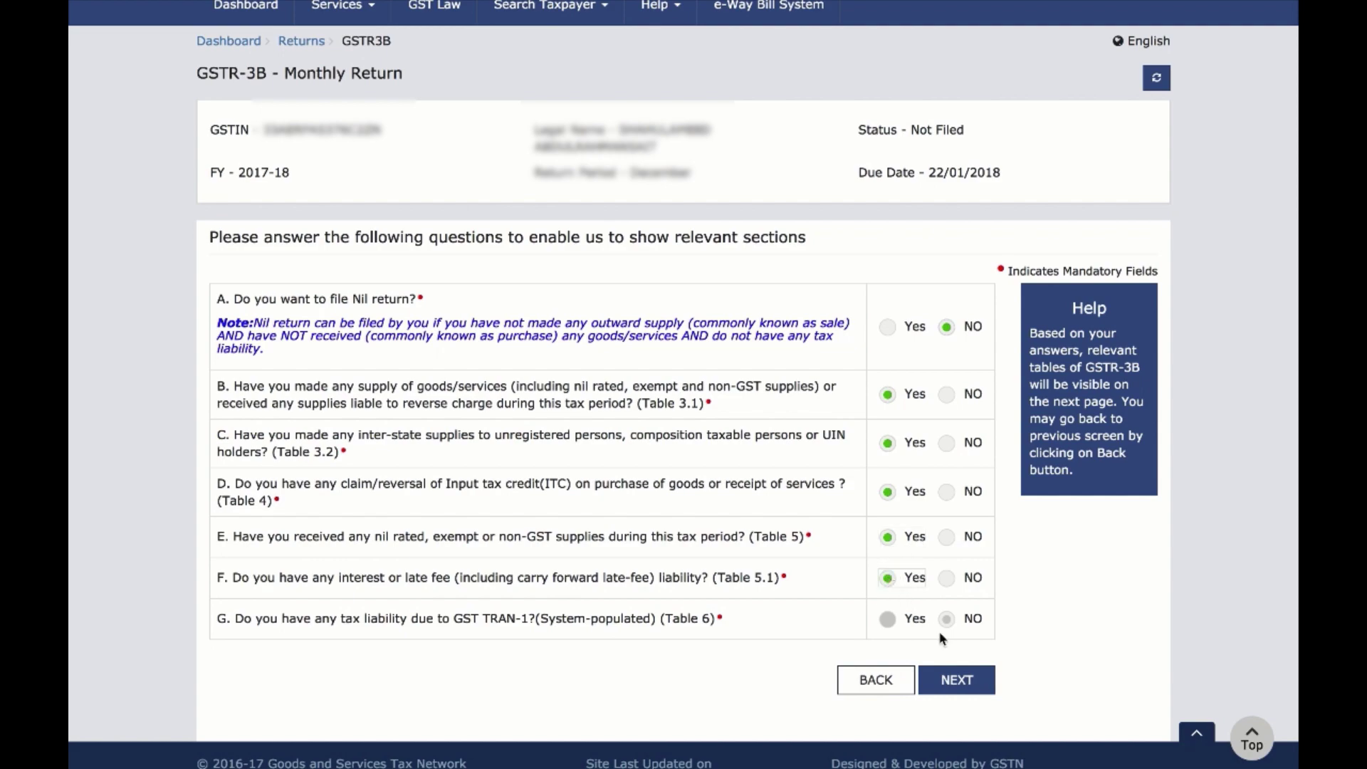
pyautogui.click(956, 680)
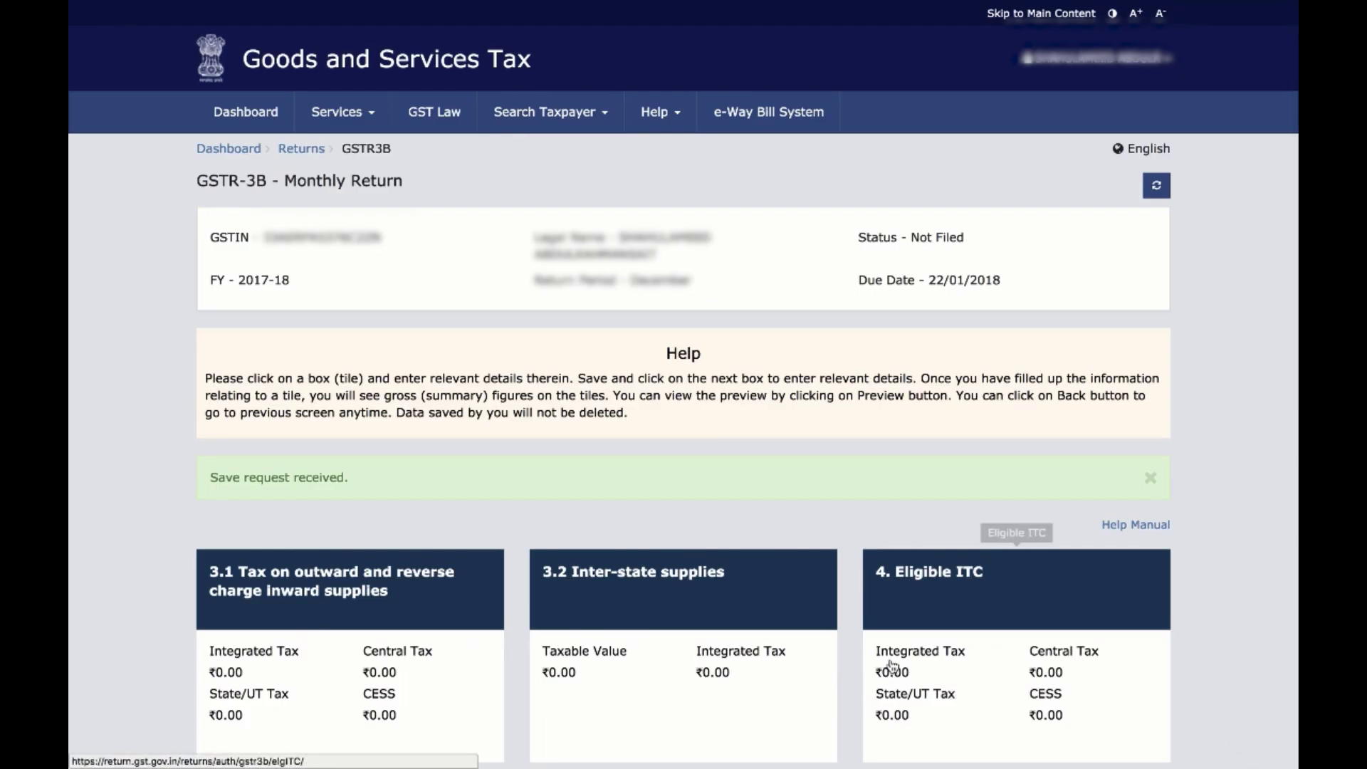
pyautogui.scroll(-2, 815, 675)
pyautogui.scroll(-3, 815, 675)
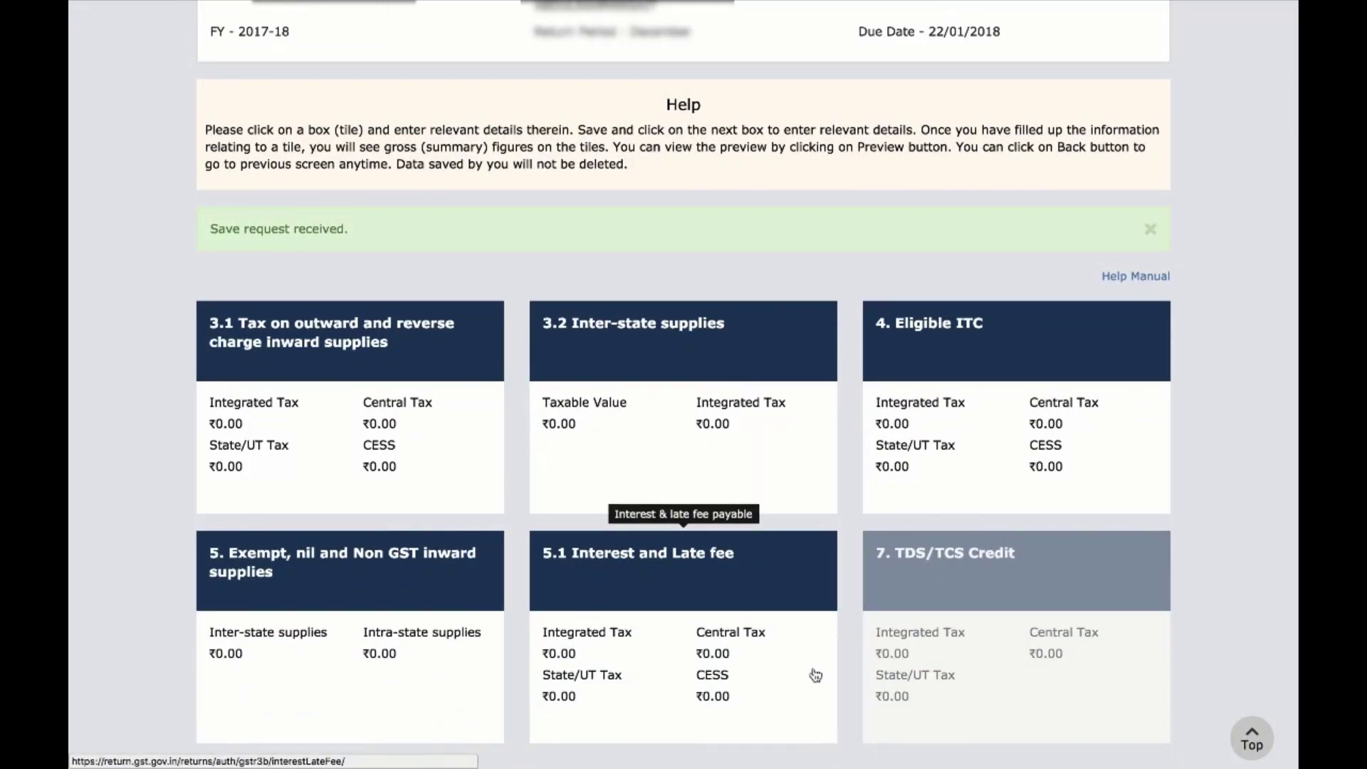
pyautogui.scroll(-2, 816, 675)
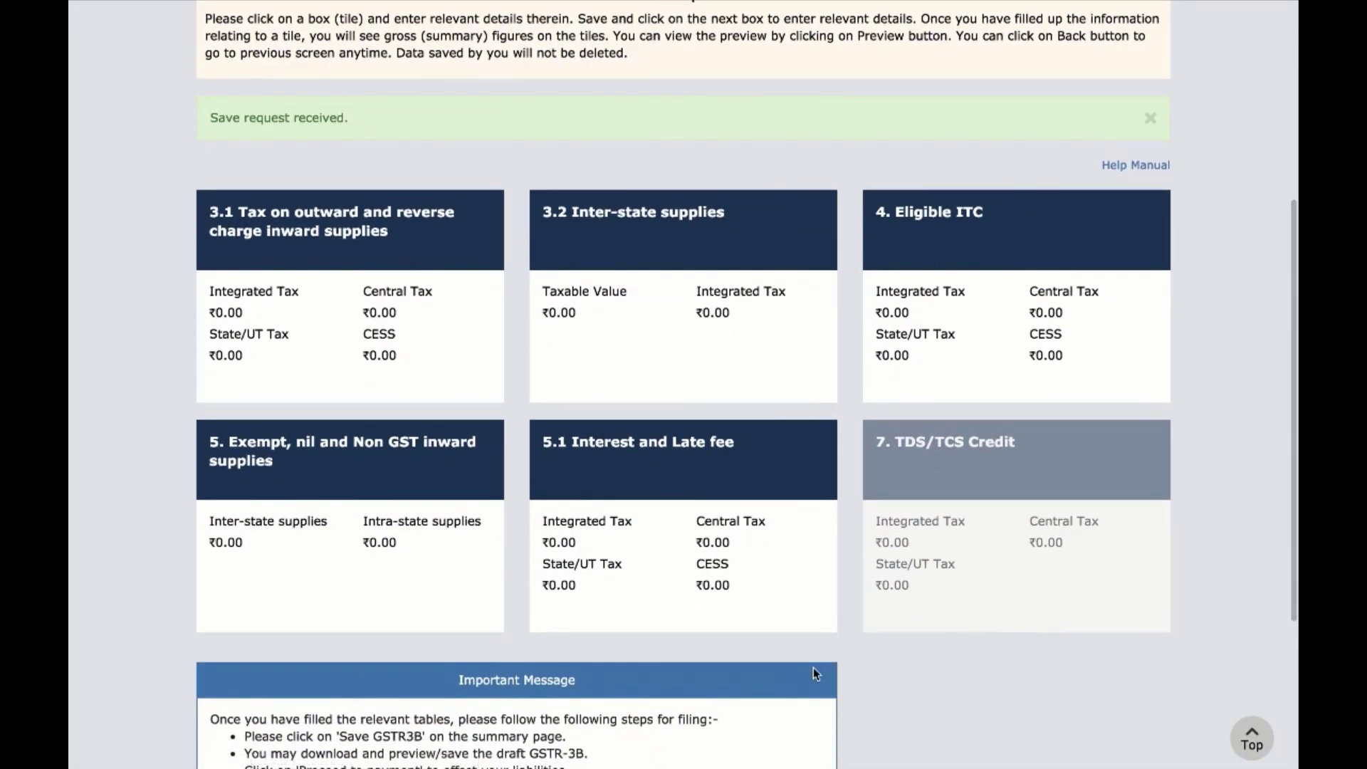
pyautogui.scroll(-1, 813, 668)
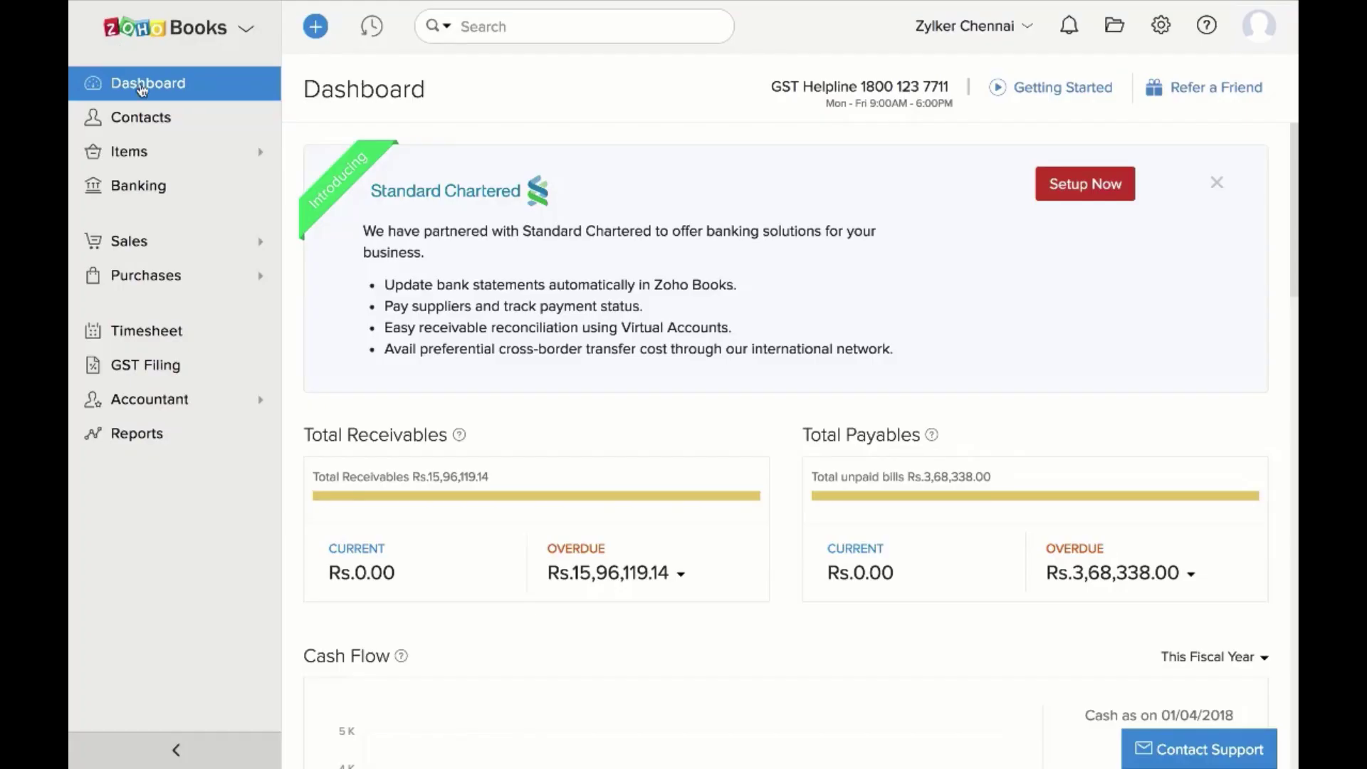
# Switch GST Filing to December - 2017 and view its GSTR 3B supply, ITC and exempt-supply tables
pyautogui.click(144, 368)
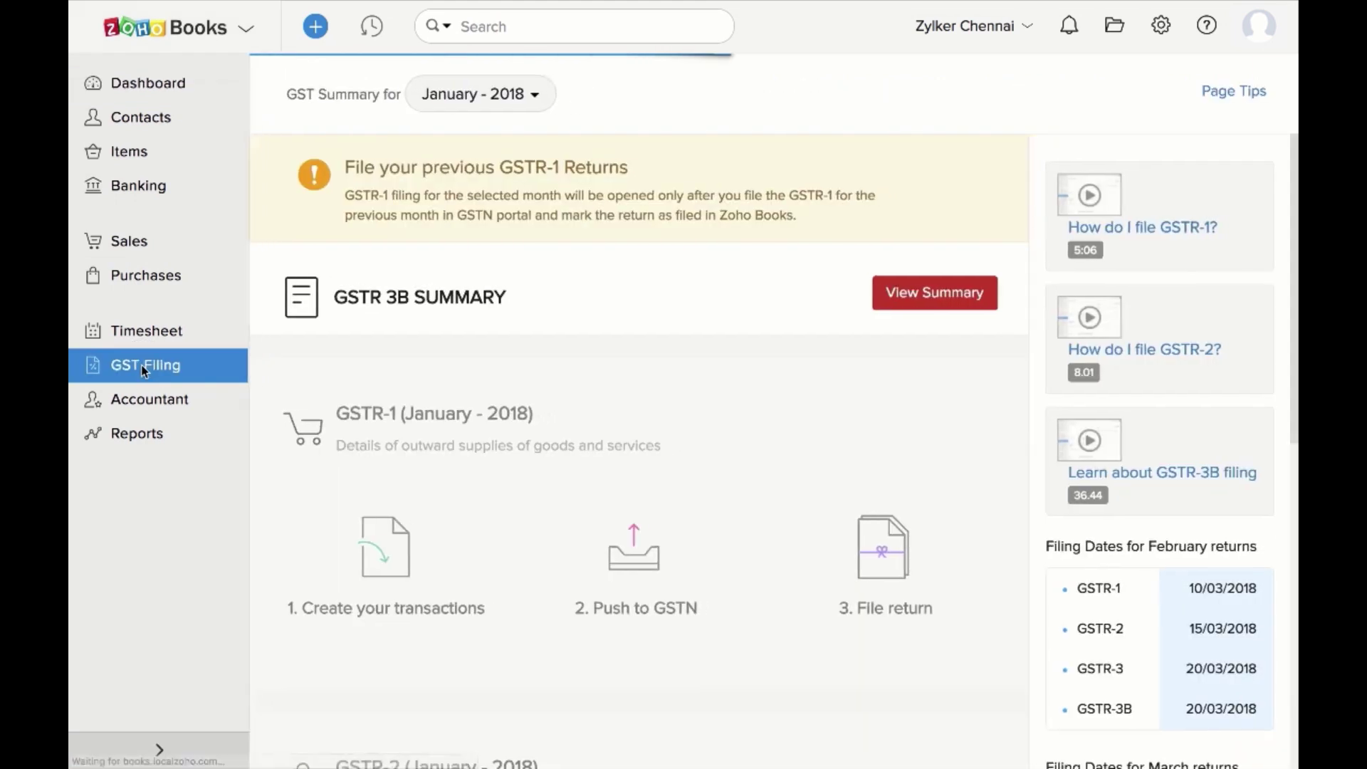
pyautogui.doubleClick(348, 107)
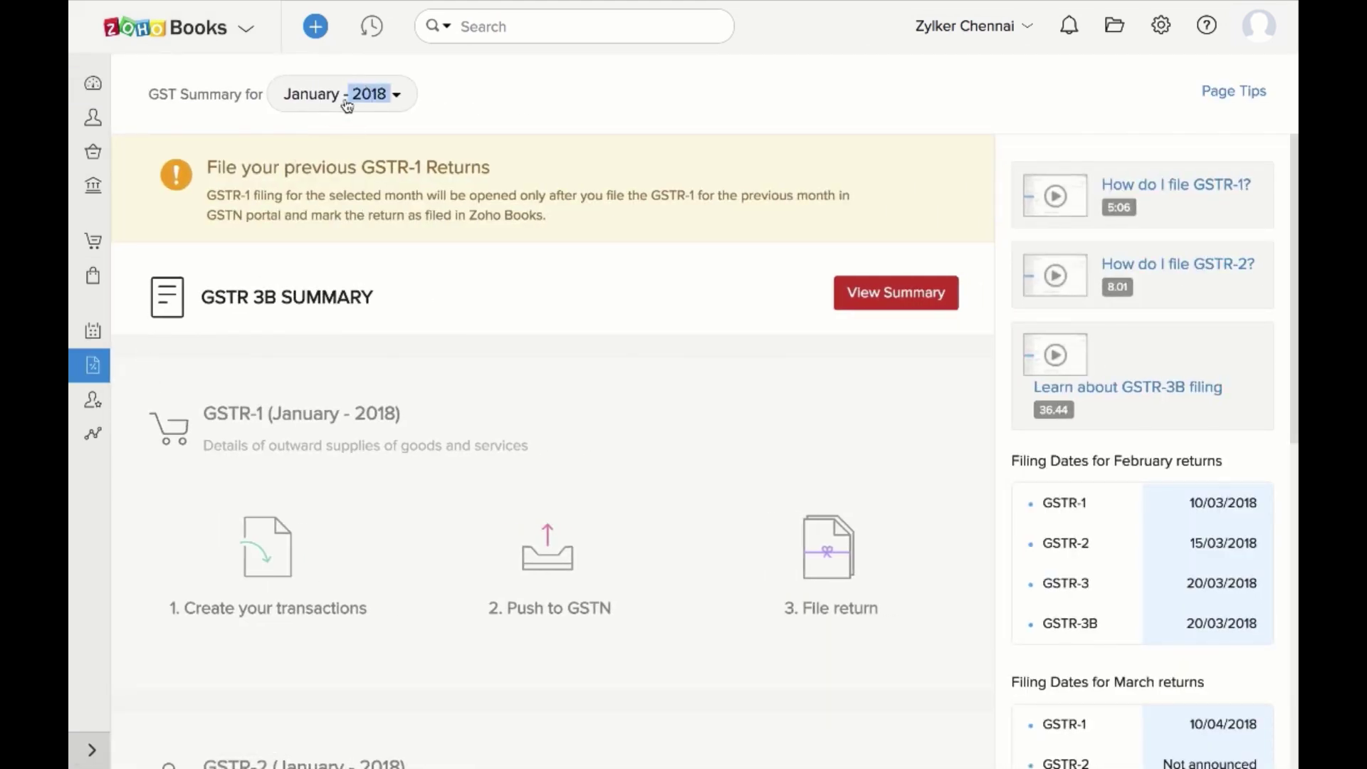
pyautogui.click(345, 103)
pyautogui.click(341, 141)
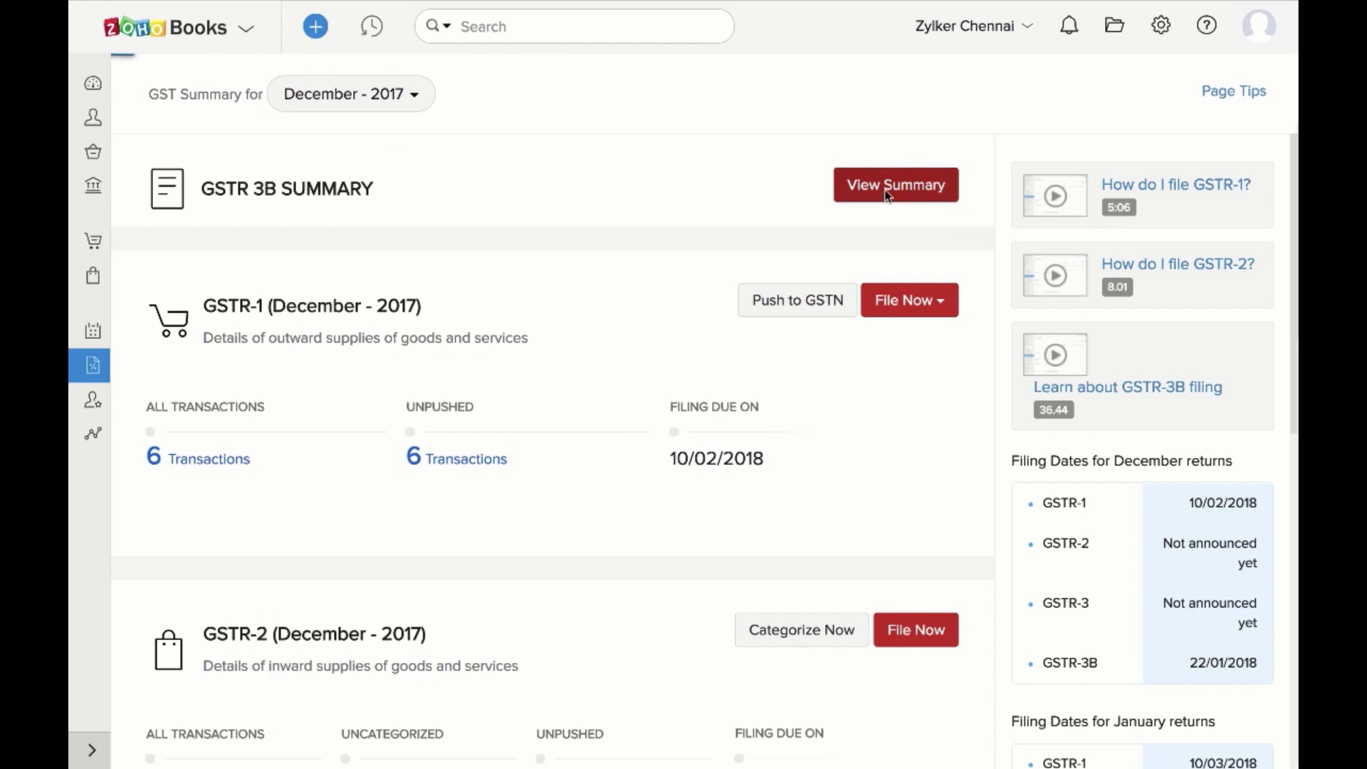
pyautogui.click(888, 190)
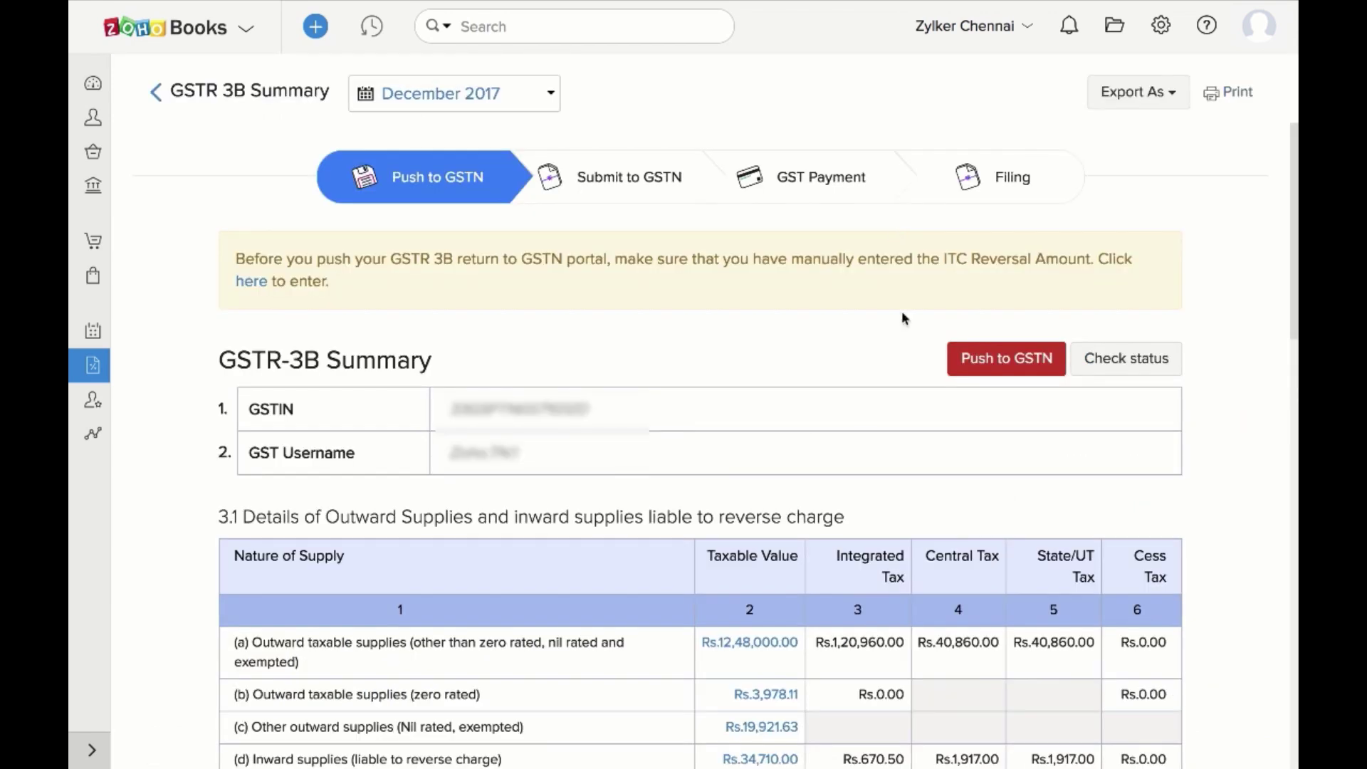
pyautogui.scroll(-5, 901, 381)
pyautogui.scroll(-7, 901, 381)
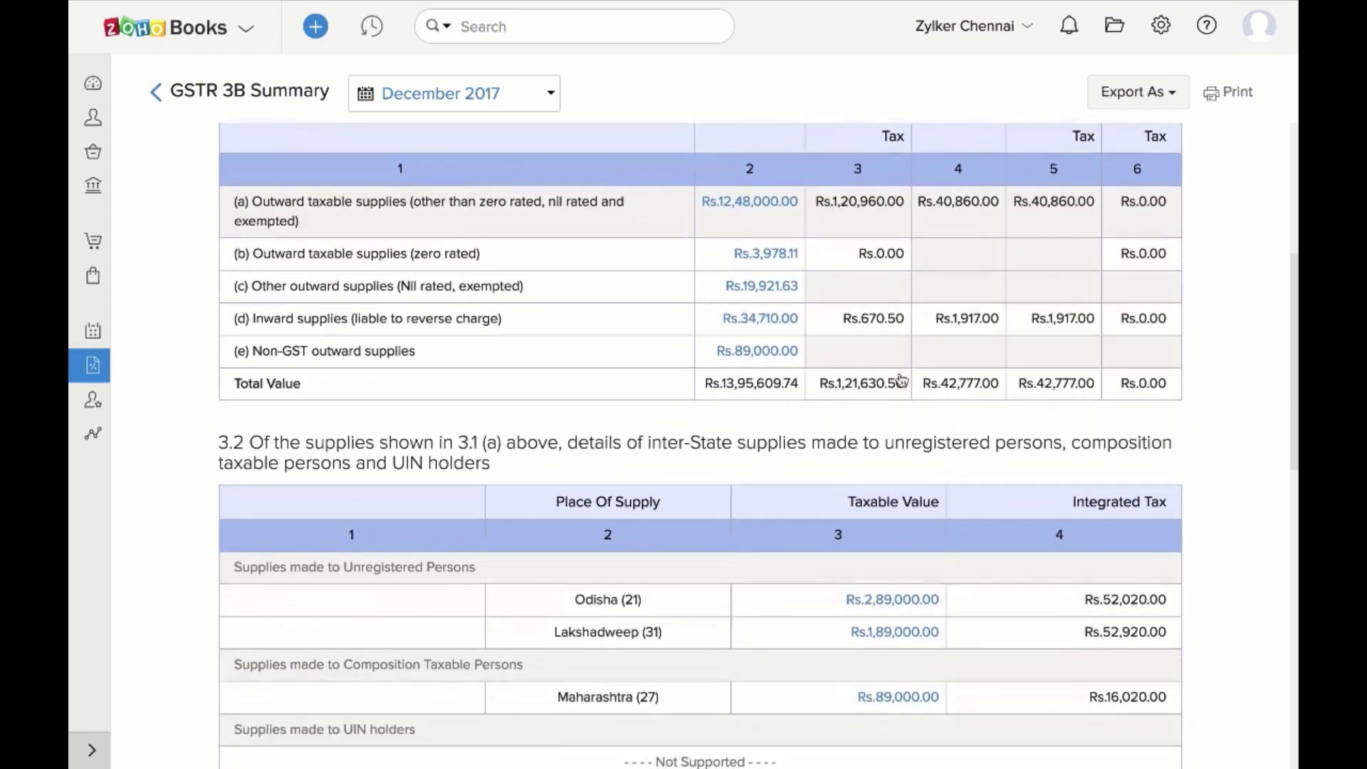
pyautogui.scroll(-7, 901, 379)
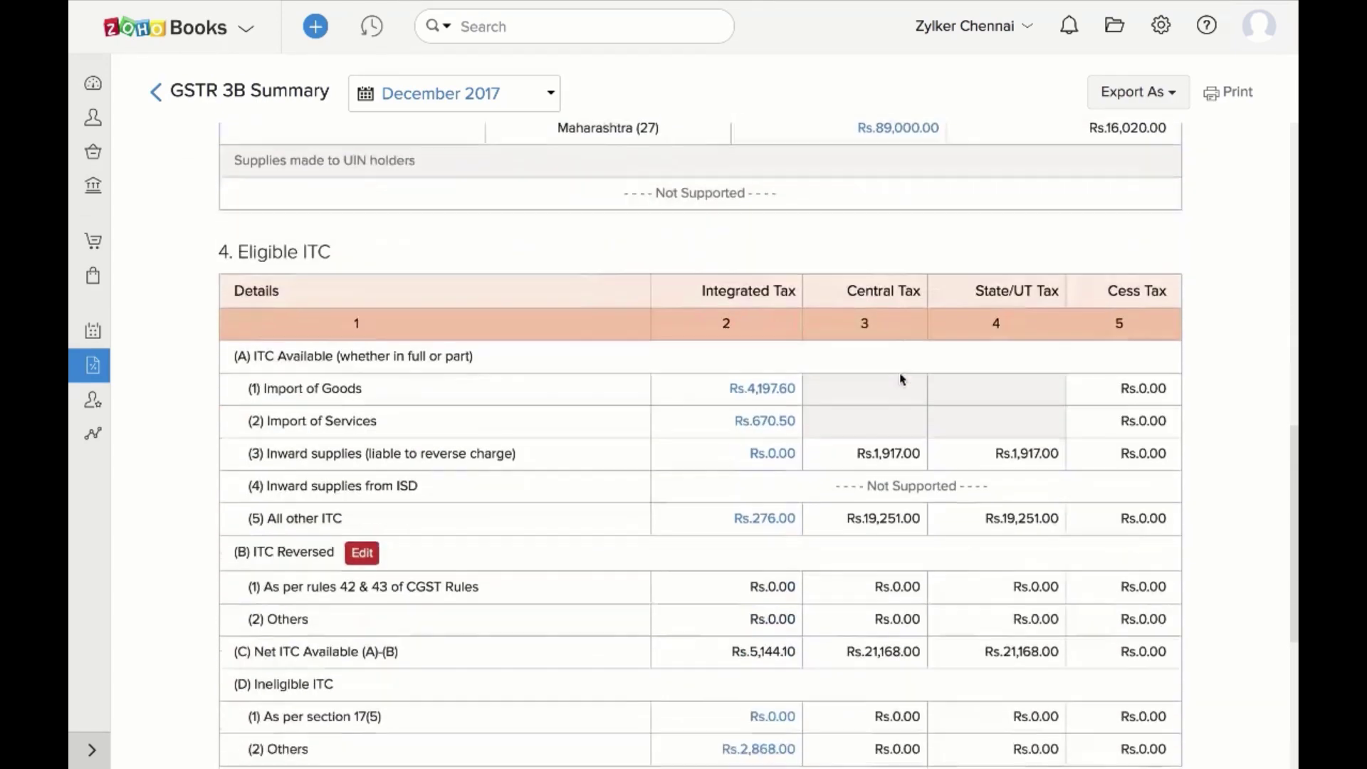
pyautogui.scroll(20, 900, 373)
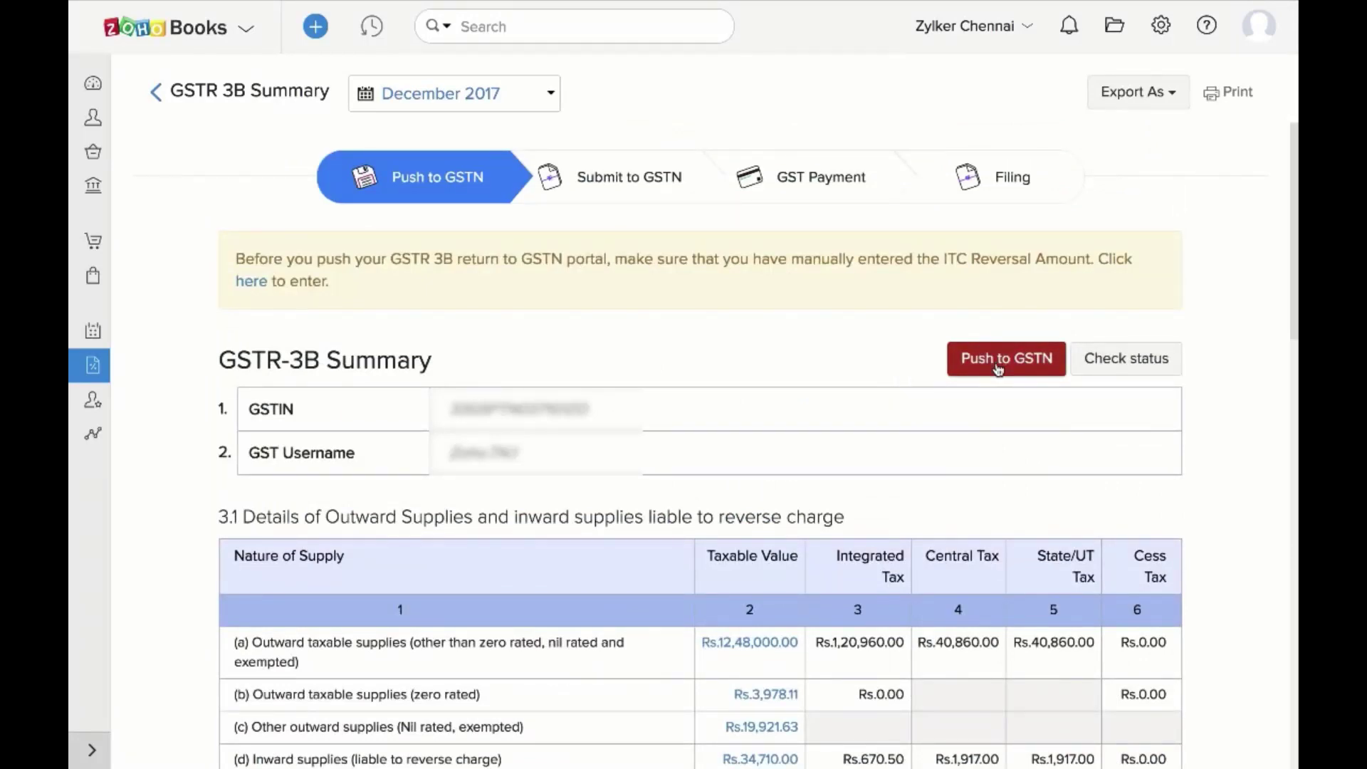
# Push the December 2017 GSTR-3B summary to GSTN, verifying with the one-time password
pyautogui.click(1000, 366)
pyautogui.click(475, 250)
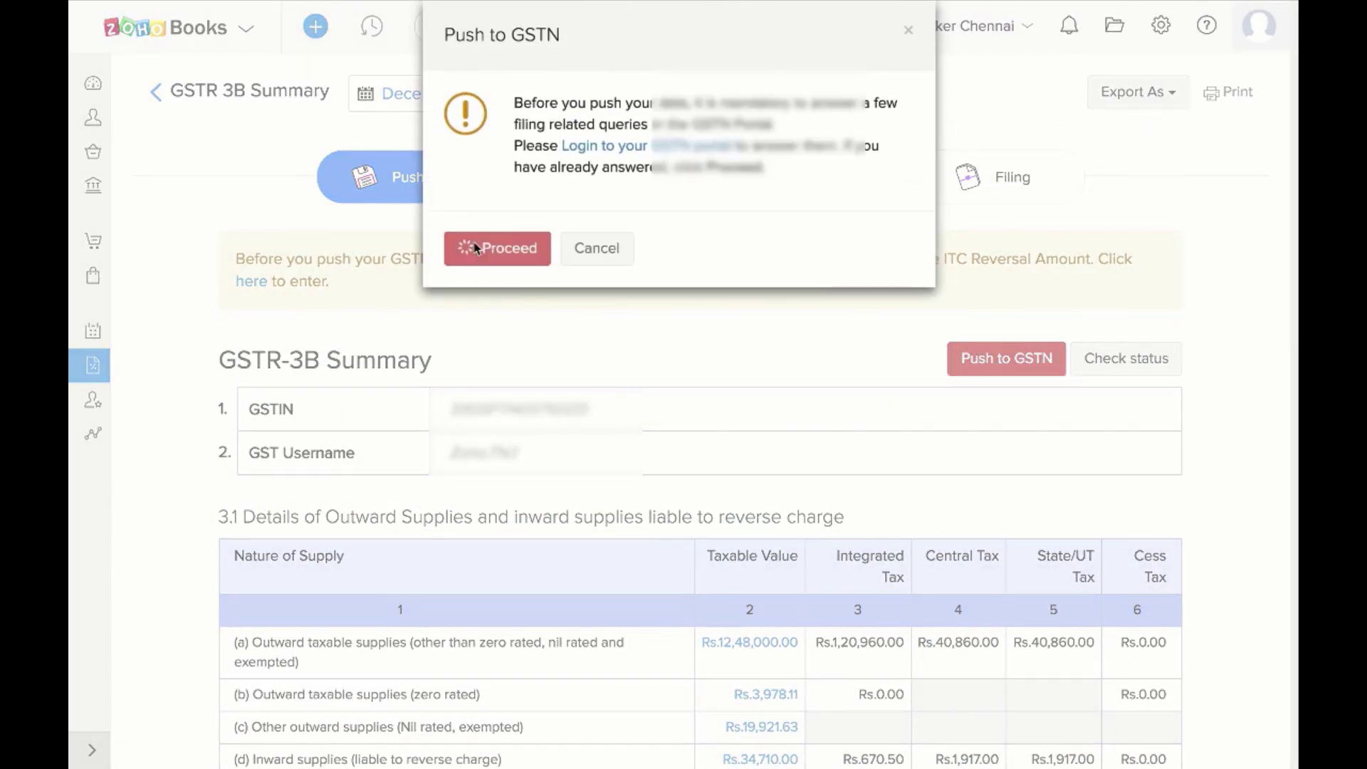
pyautogui.click(452, 366)
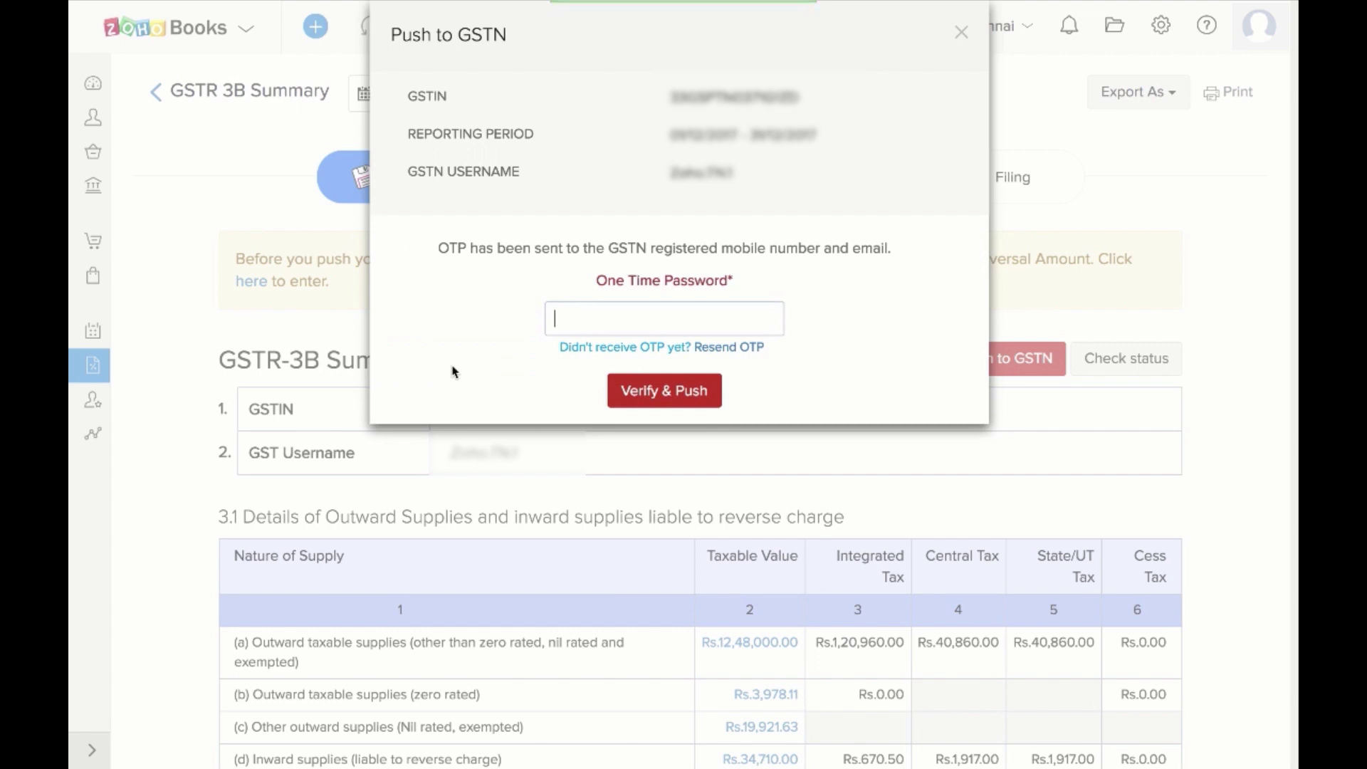
pyautogui.write('575757')
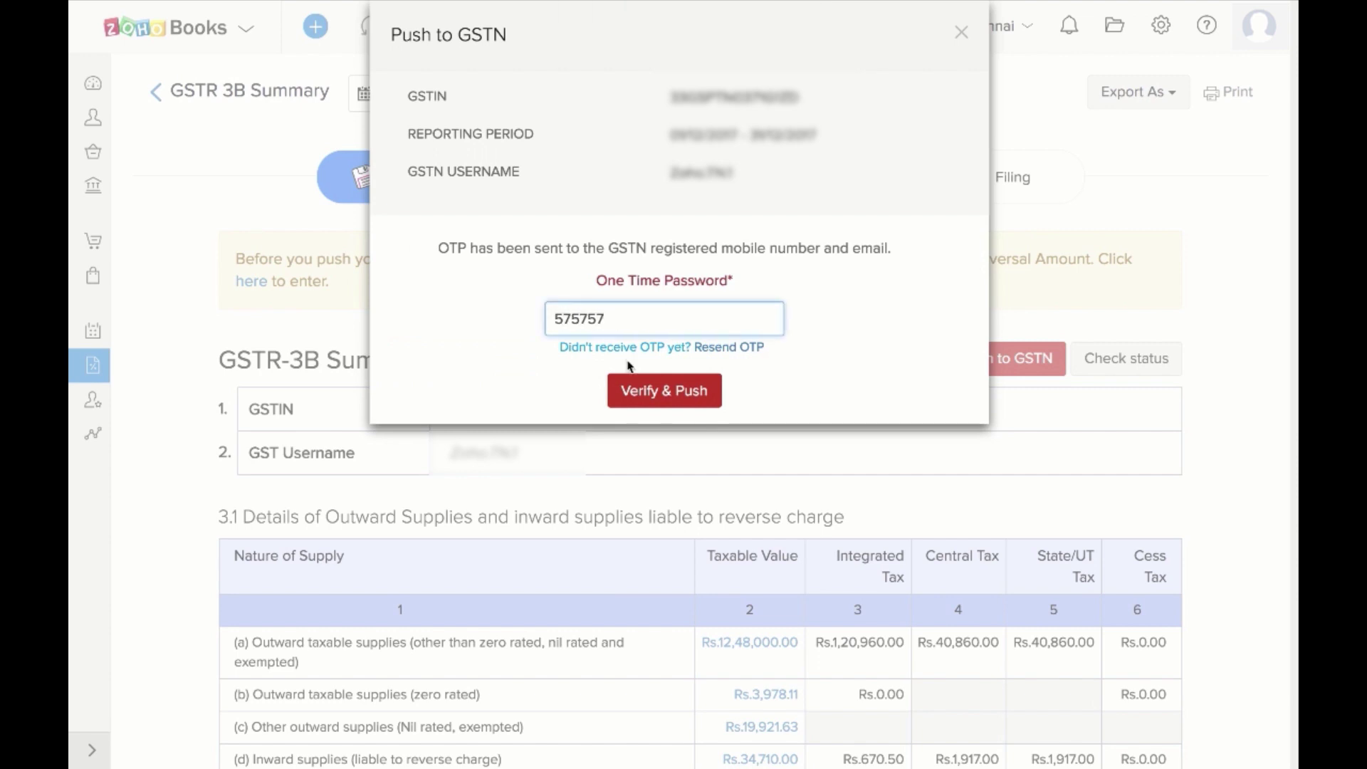
pyautogui.click(646, 393)
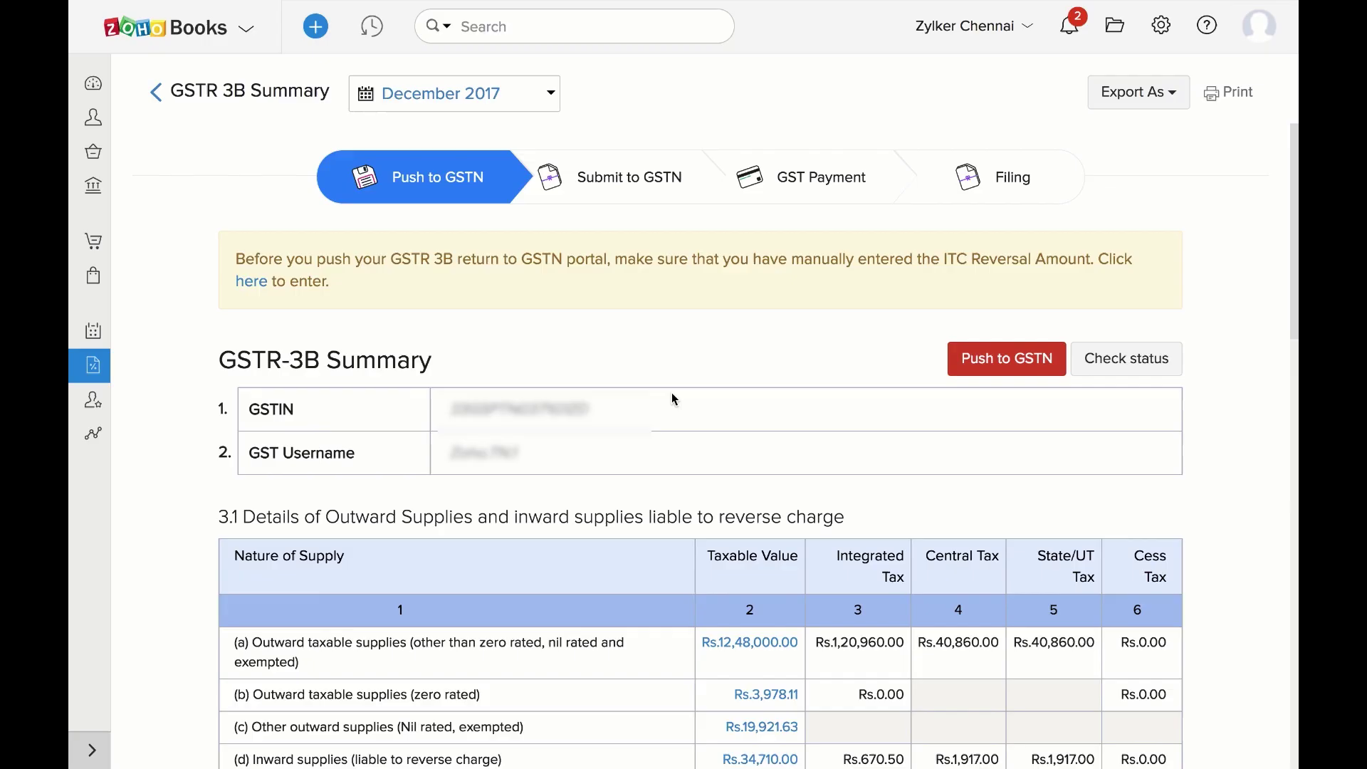
# Save zero ITC reversed amounts and check notifications for the upload status
pyautogui.click(252, 282)
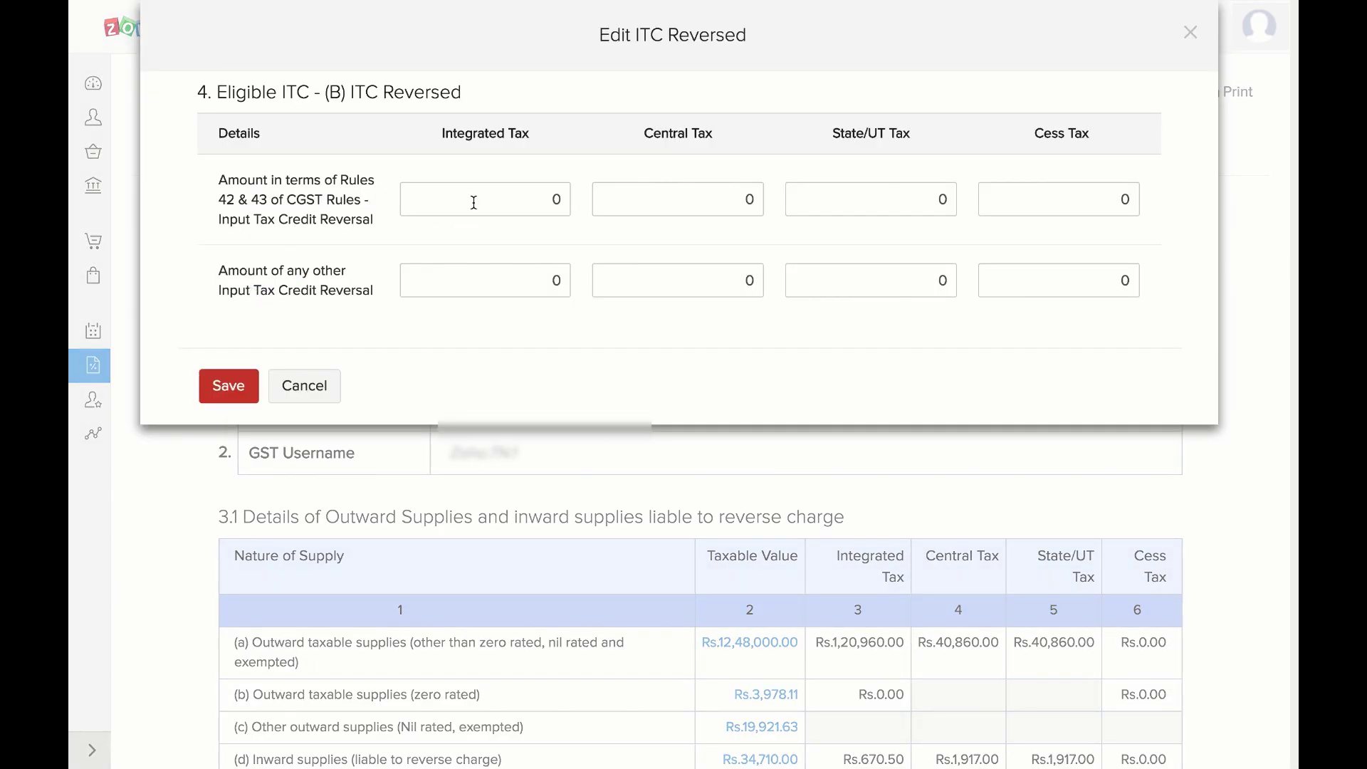
pyautogui.click(229, 385)
pyautogui.click(1066, 27)
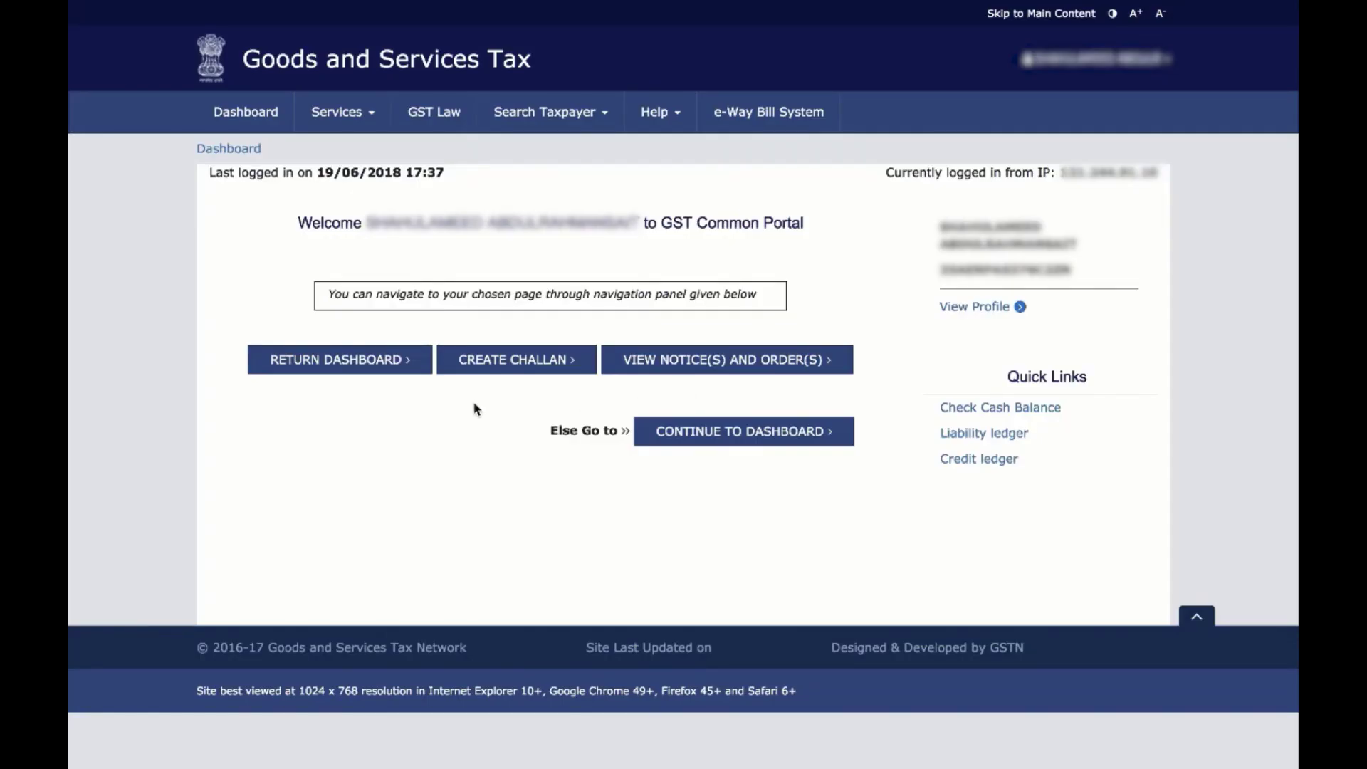
# Search the Return Dashboard for financial year 2017-18, period December
pyautogui.click(392, 367)
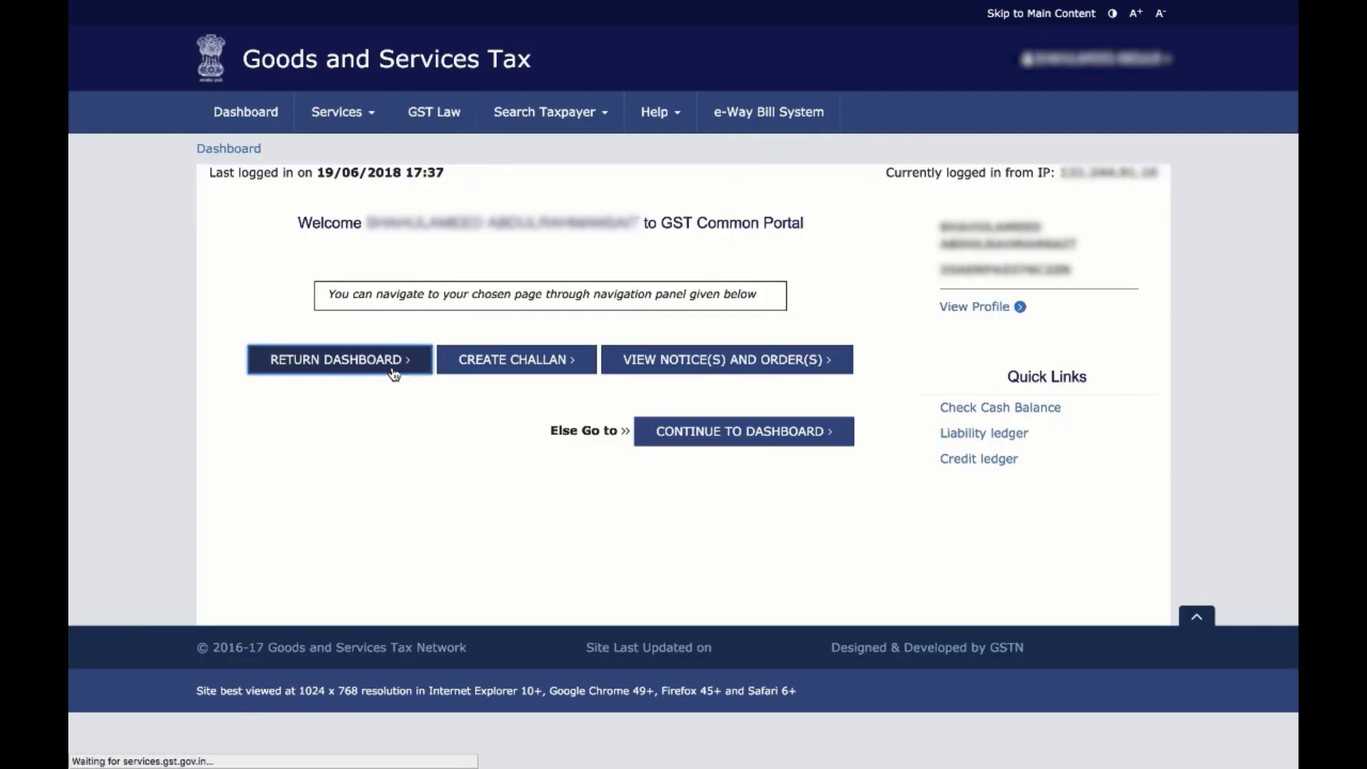
pyautogui.click(495, 262)
pyautogui.click(496, 283)
pyautogui.click(589, 270)
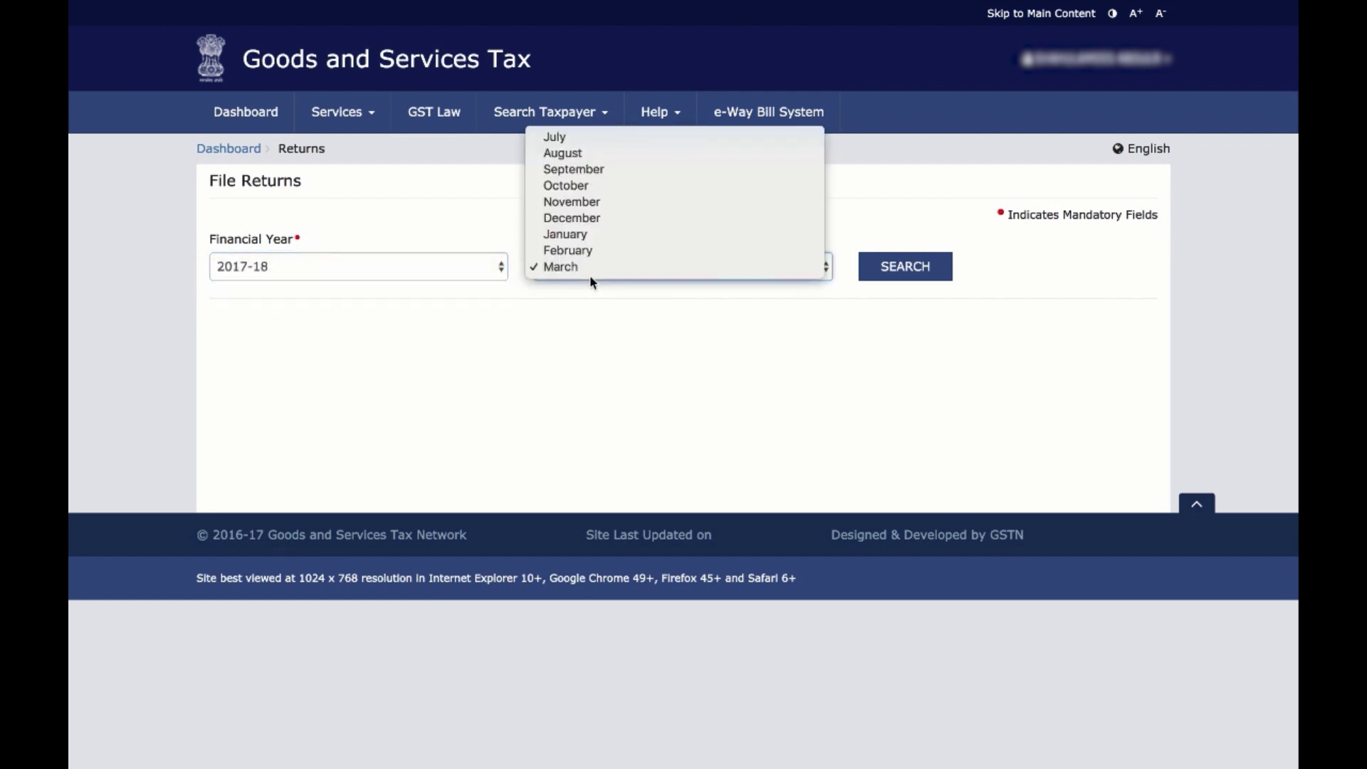
pyautogui.click(596, 223)
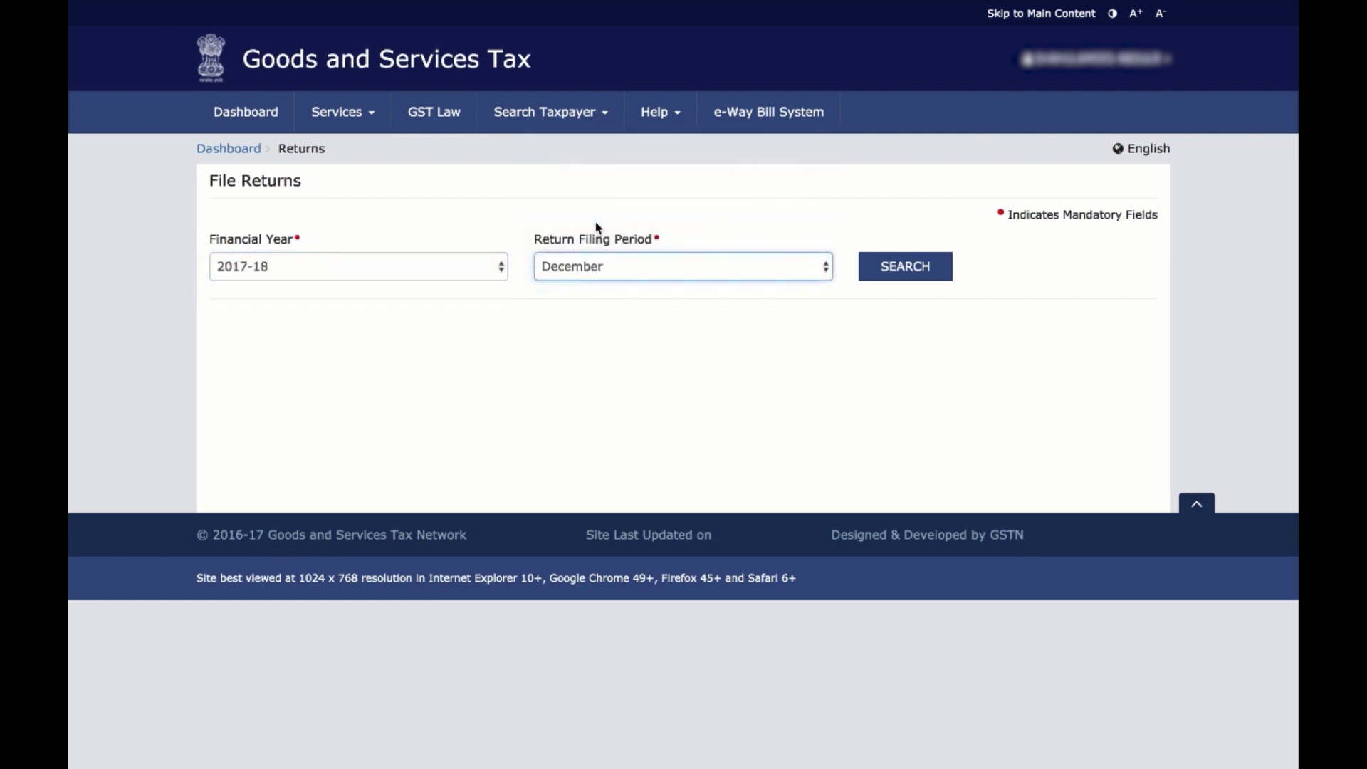
pyautogui.click(870, 266)
# Open GSTR3B via Prepare Online and save the return
pyautogui.scroll(-1, 840, 510)
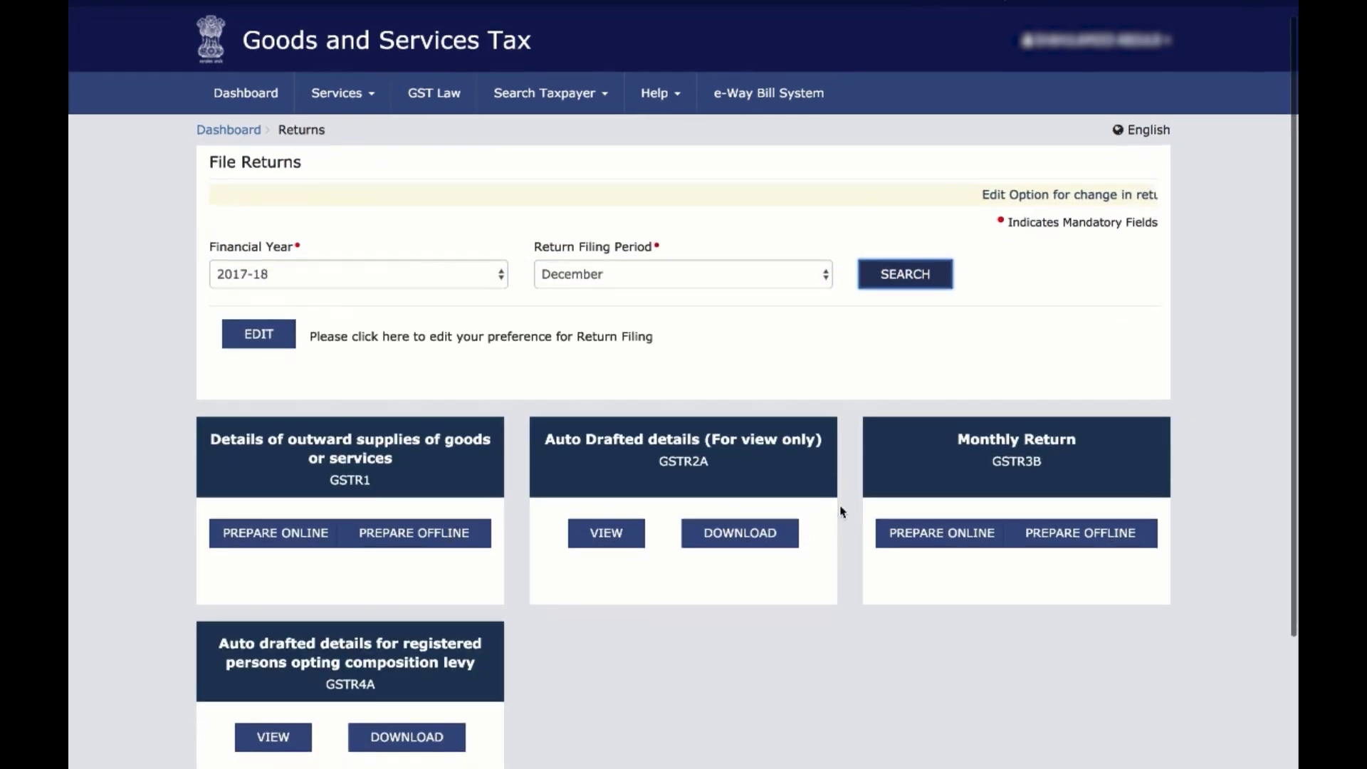
pyautogui.click(917, 490)
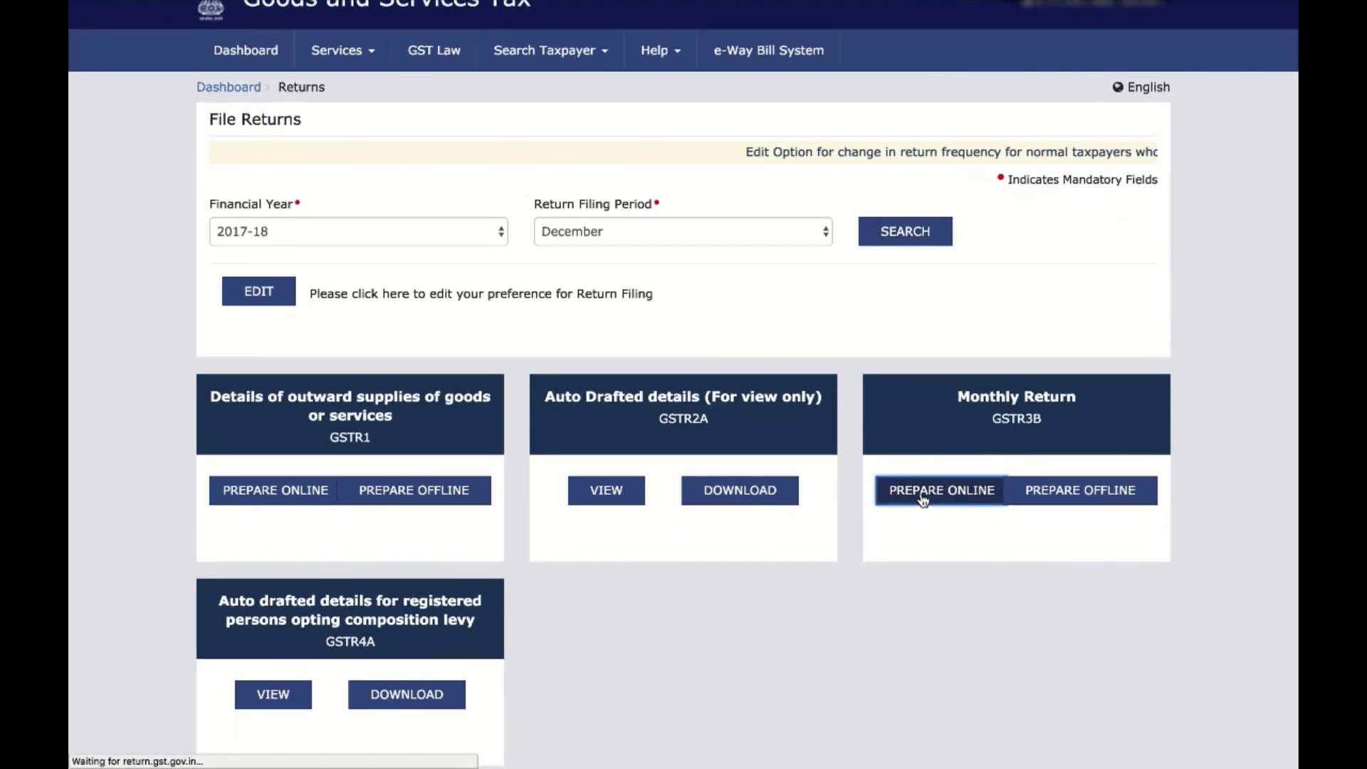
pyautogui.scroll(-5, 847, 582)
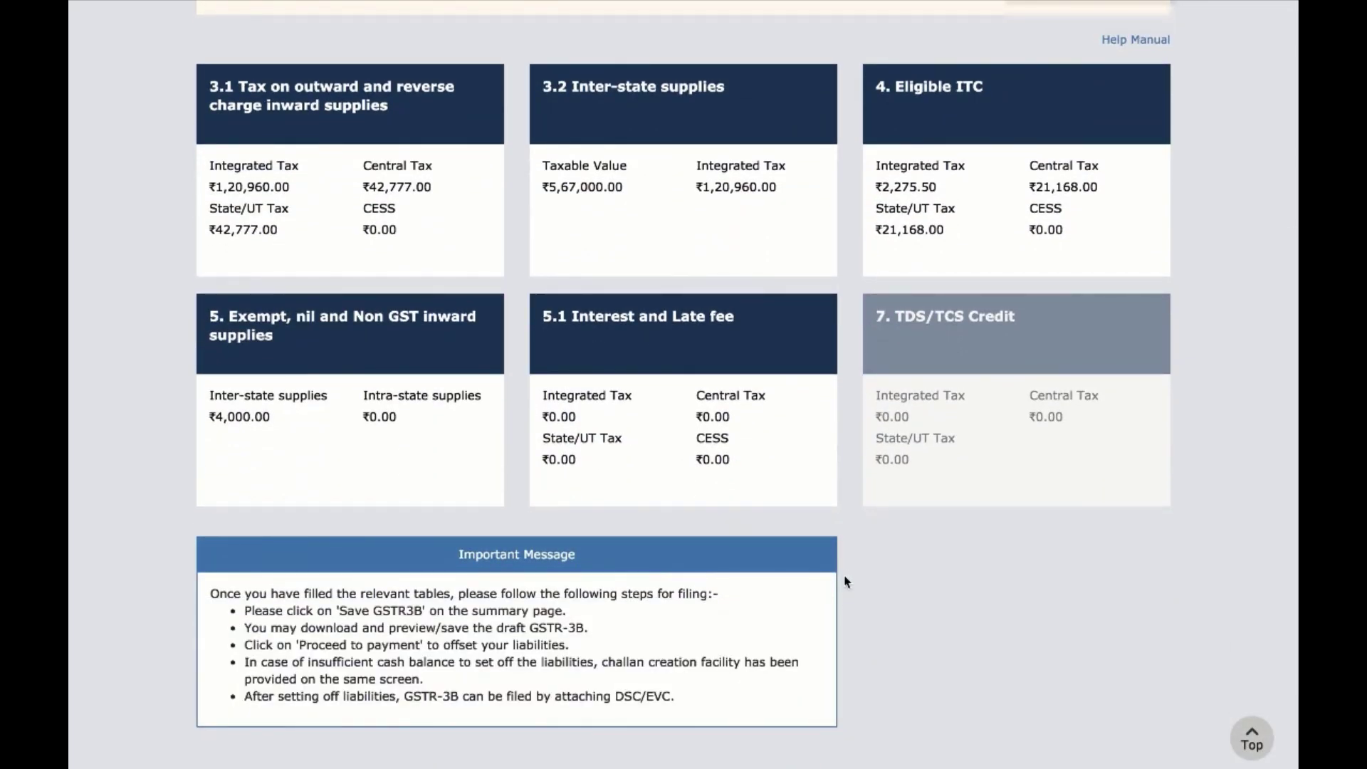
pyautogui.scroll(-2, 846, 581)
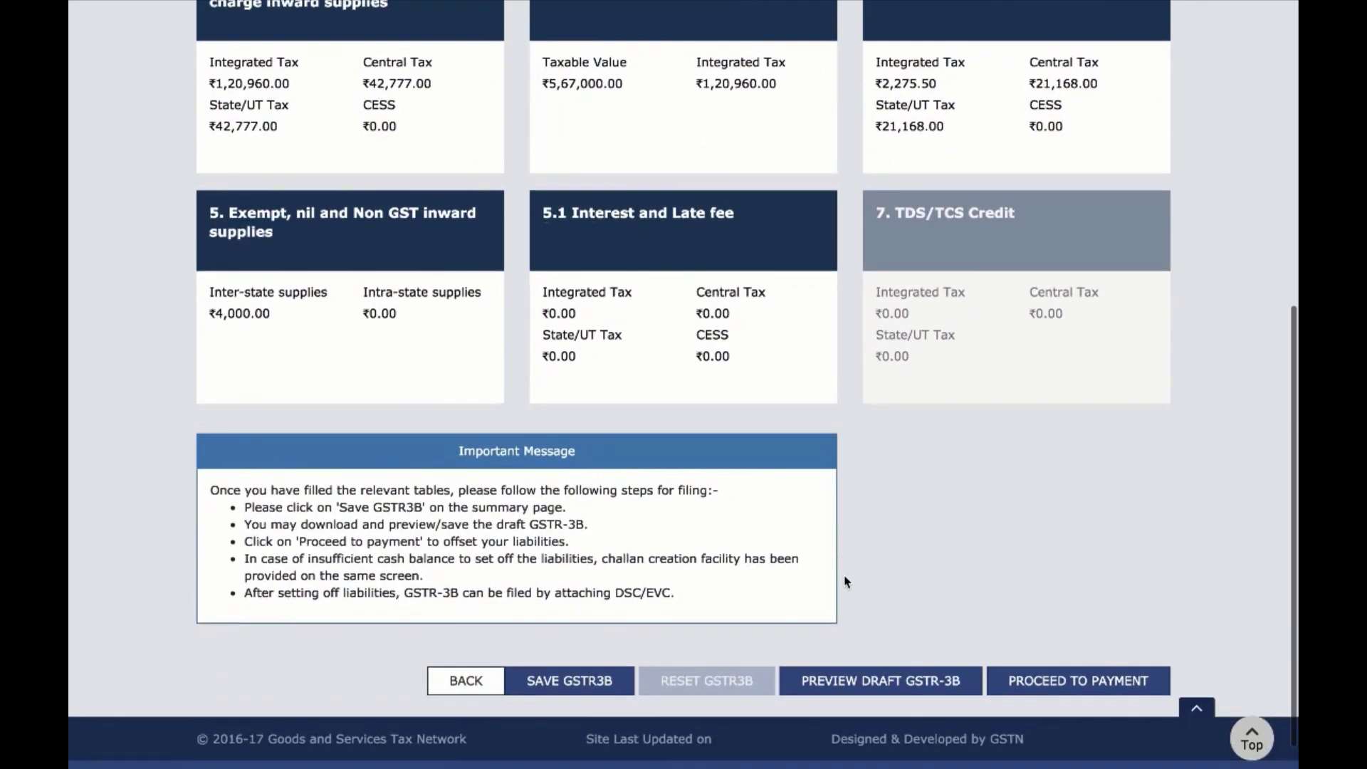
pyautogui.click(562, 680)
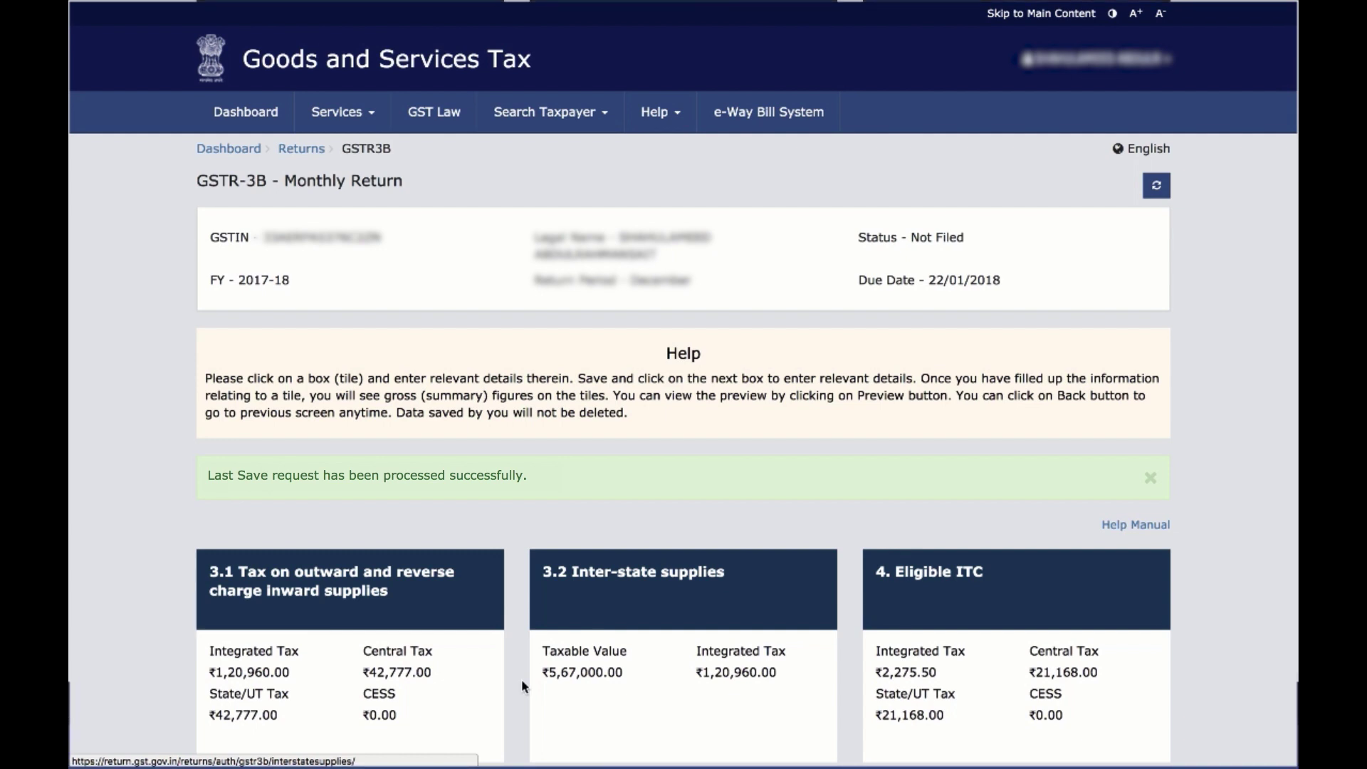
# Download the draft via Preview Draft GSTR-3B and dismiss the browser's downloads bar
pyautogui.scroll(-9, 522, 683)
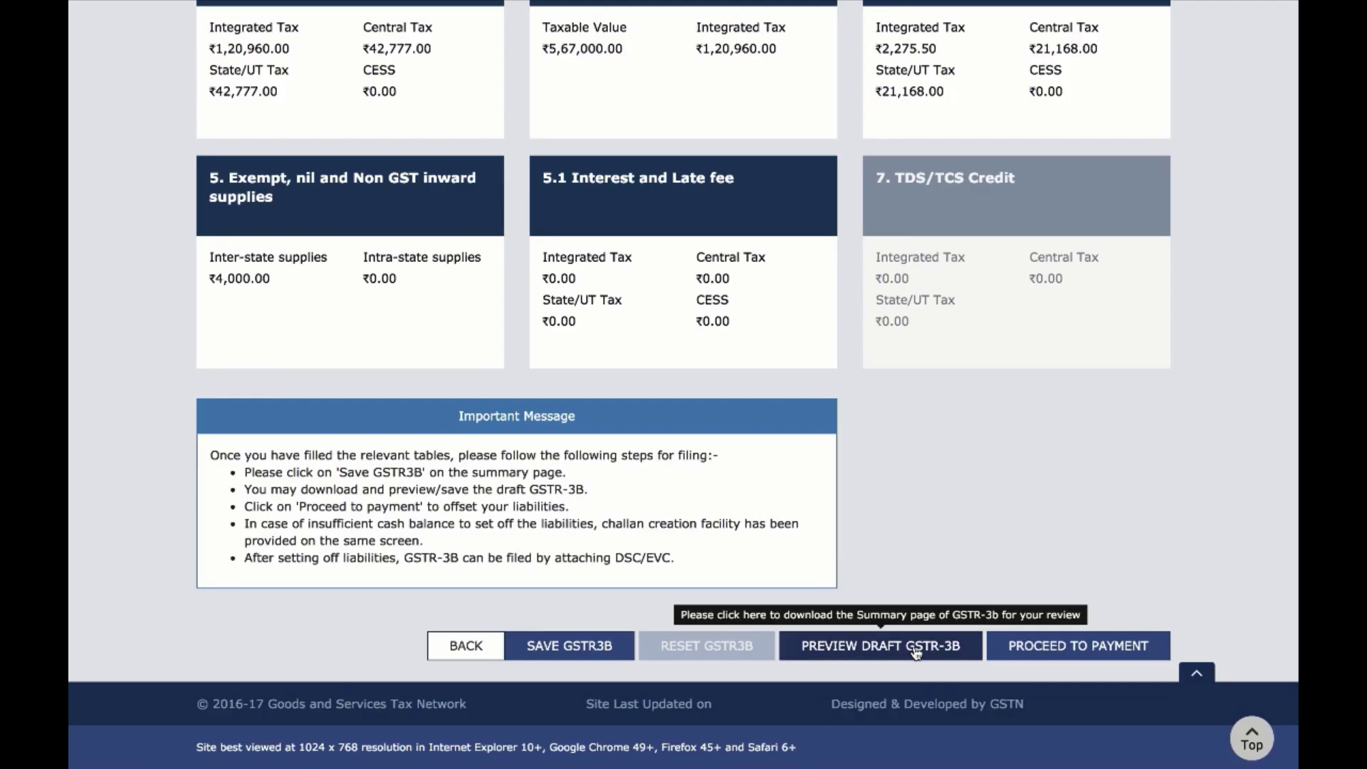
pyautogui.click(917, 652)
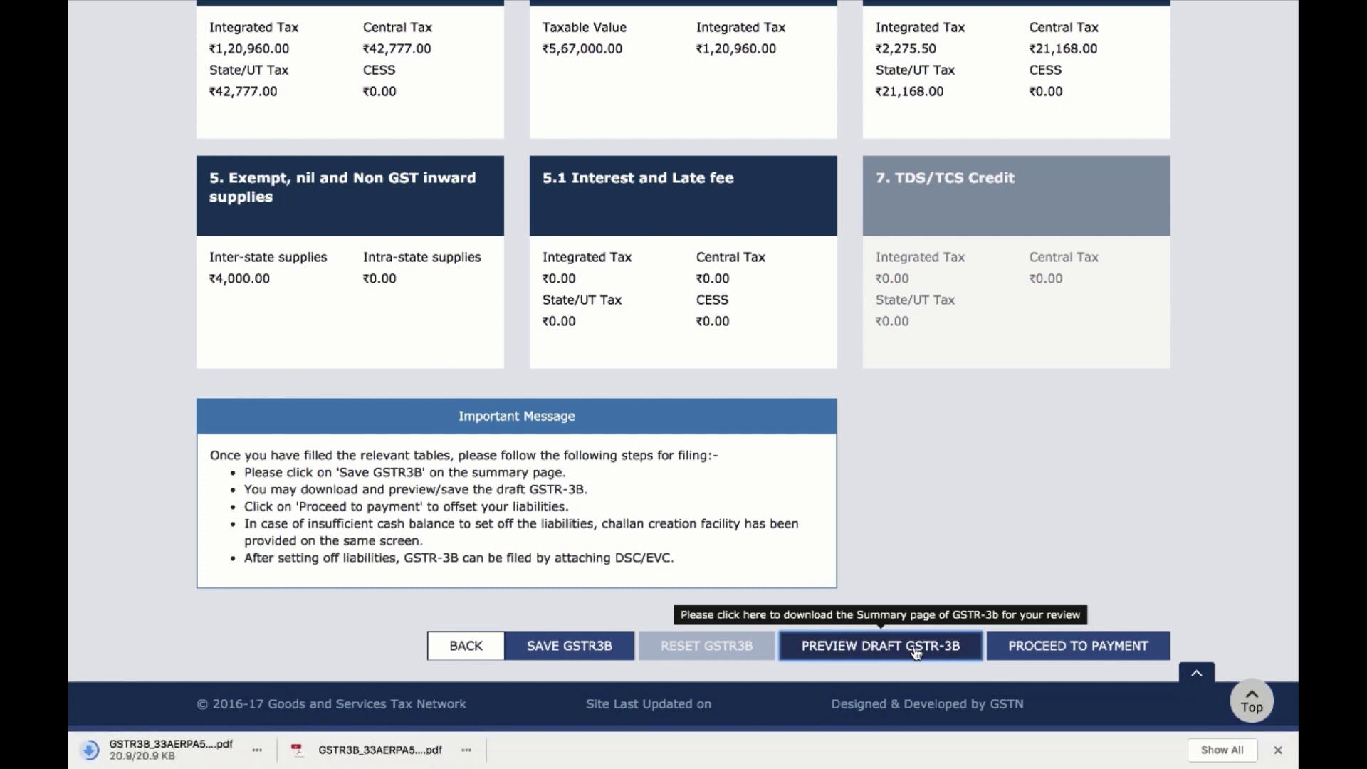
pyautogui.click(1275, 753)
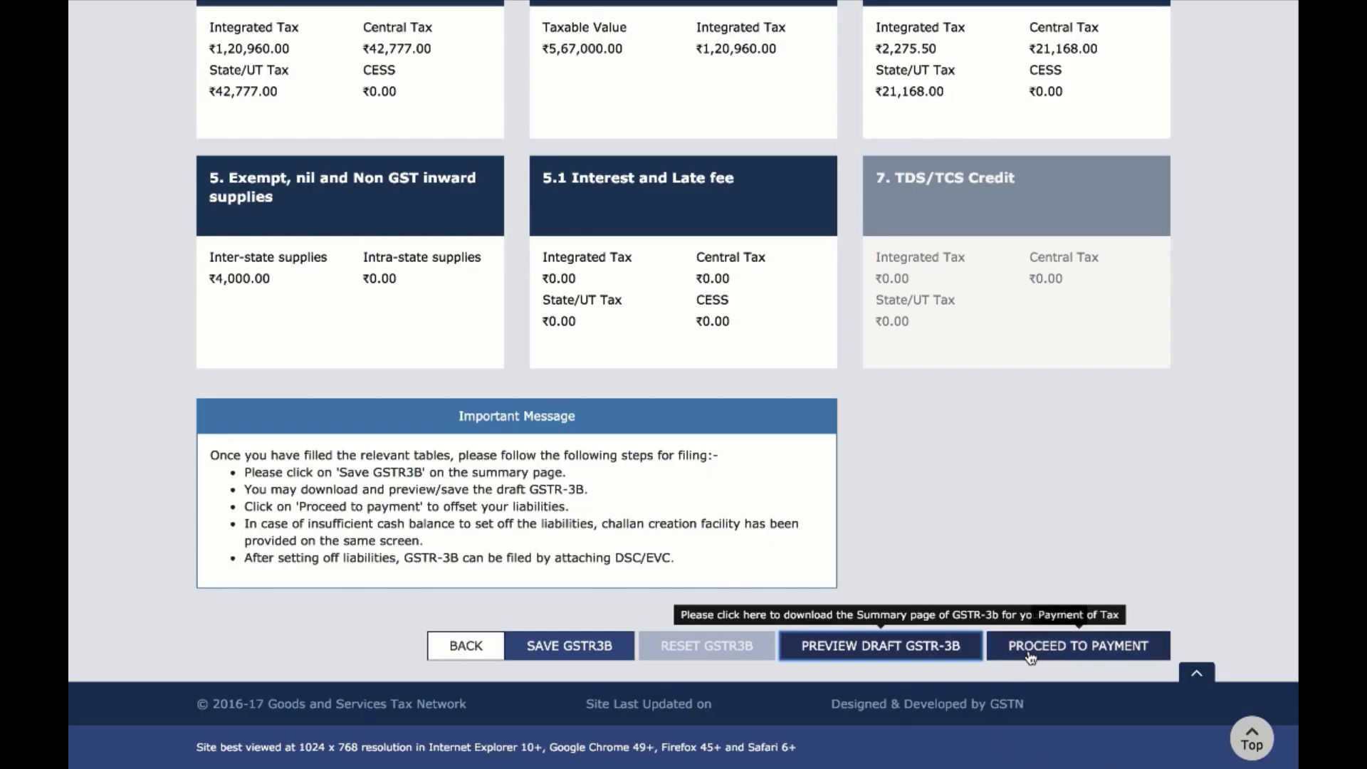
pyautogui.click(1031, 656)
# Enter ₹23,900 for both Central Tax and State/UT Tax paid through ITC
pyautogui.scroll(-8, 1013, 421)
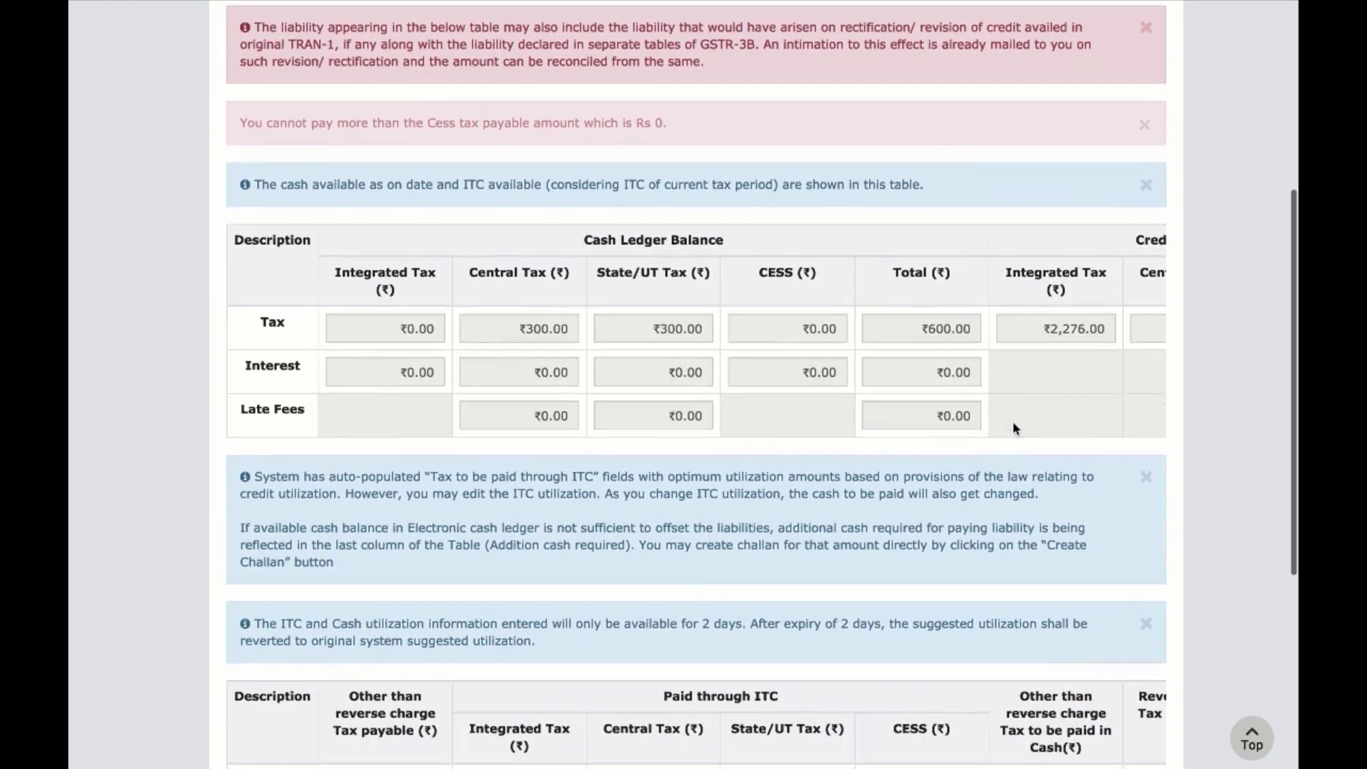
pyautogui.scroll(-3, 1013, 423)
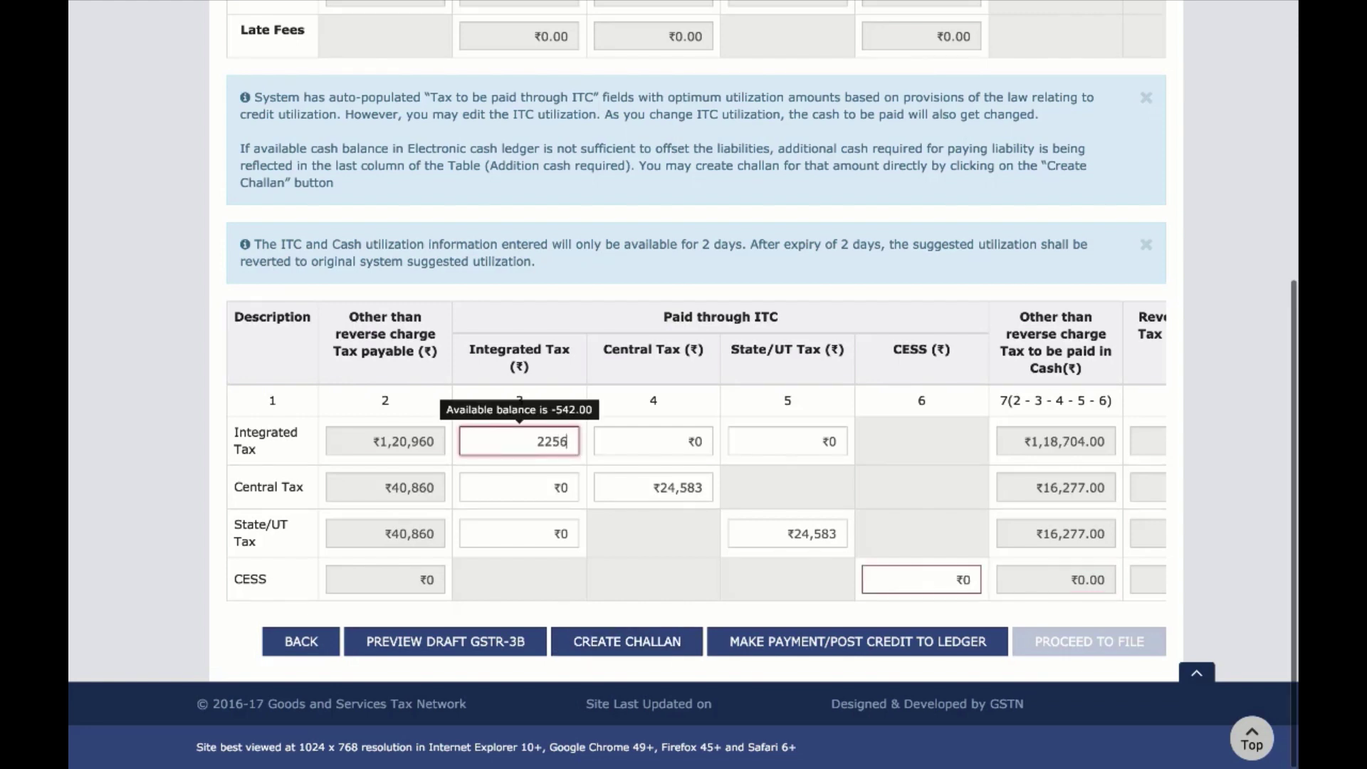
pyautogui.click(653, 488)
pyautogui.write('23')
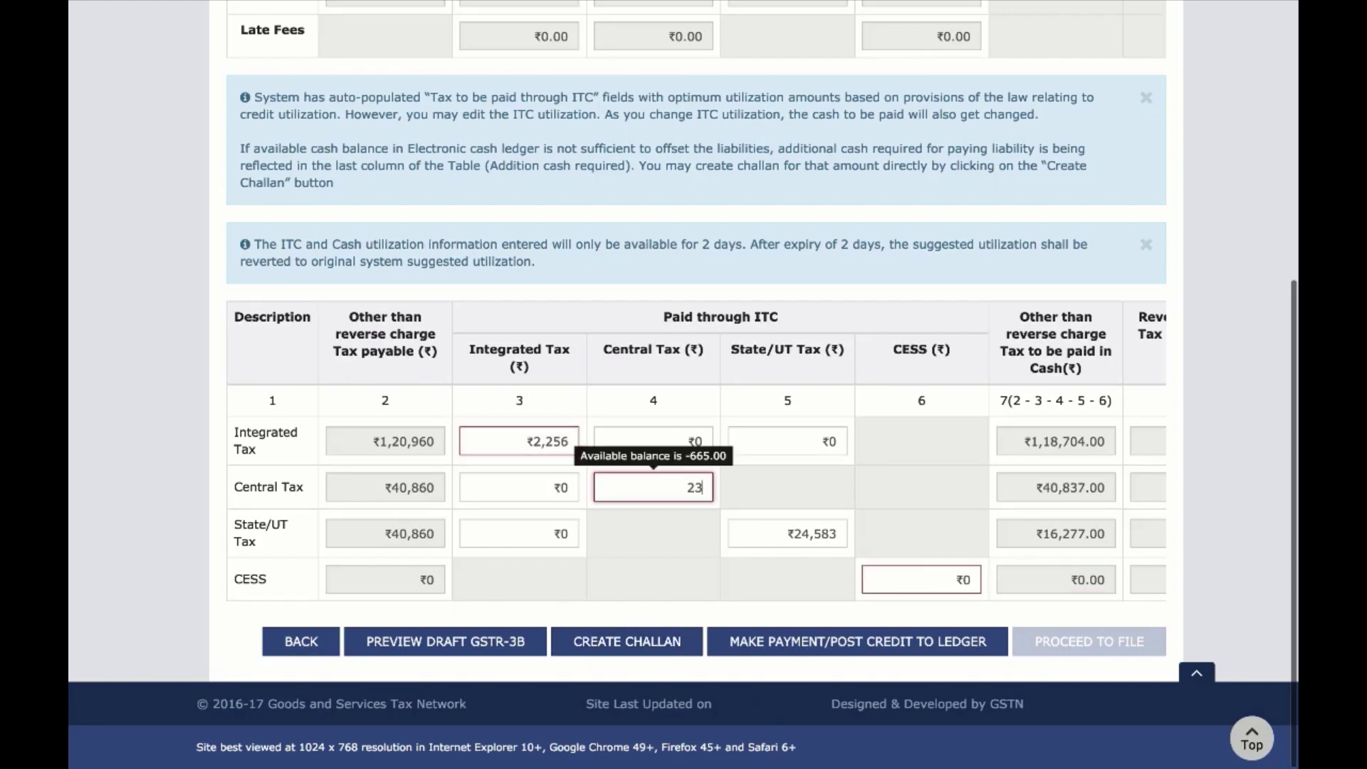
pyautogui.write(',9000')
pyautogui.press('Tab')
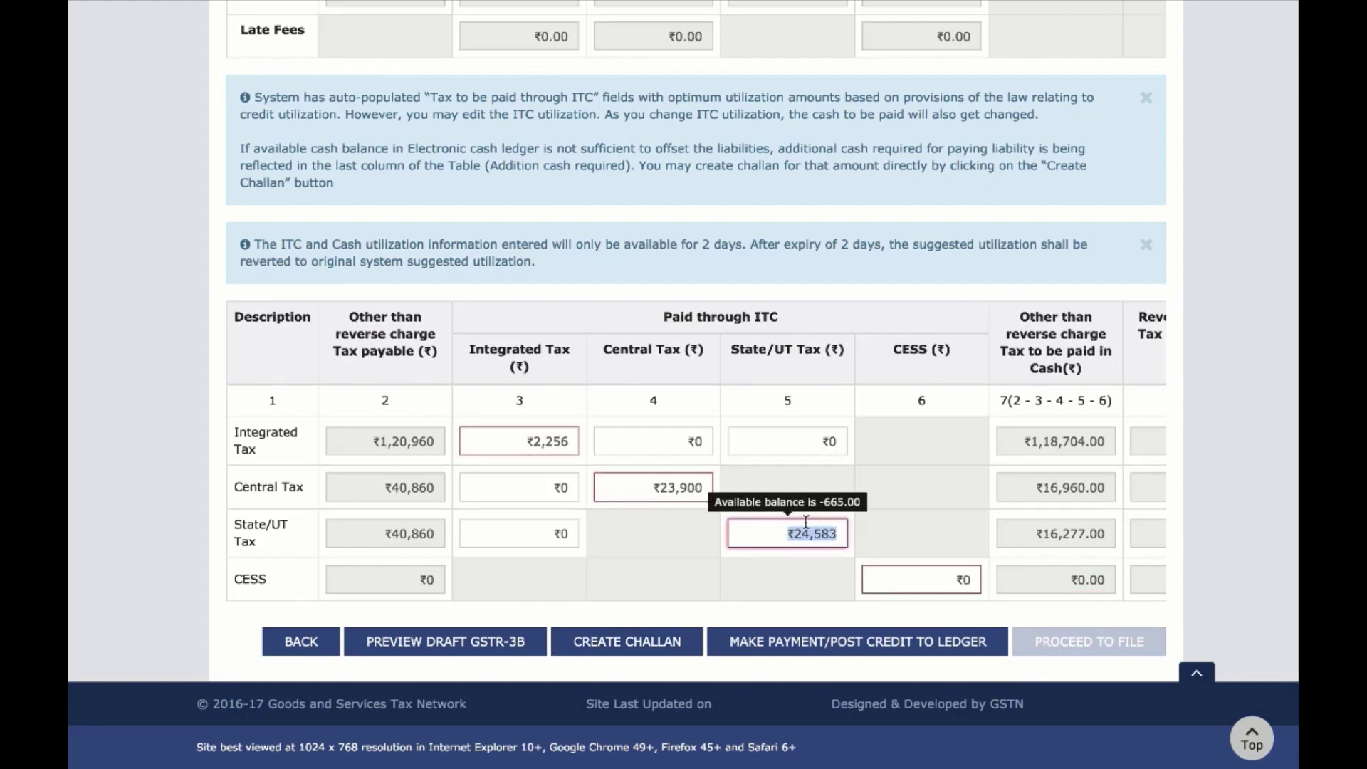
pyautogui.write('23,900')
pyautogui.press('Tab')
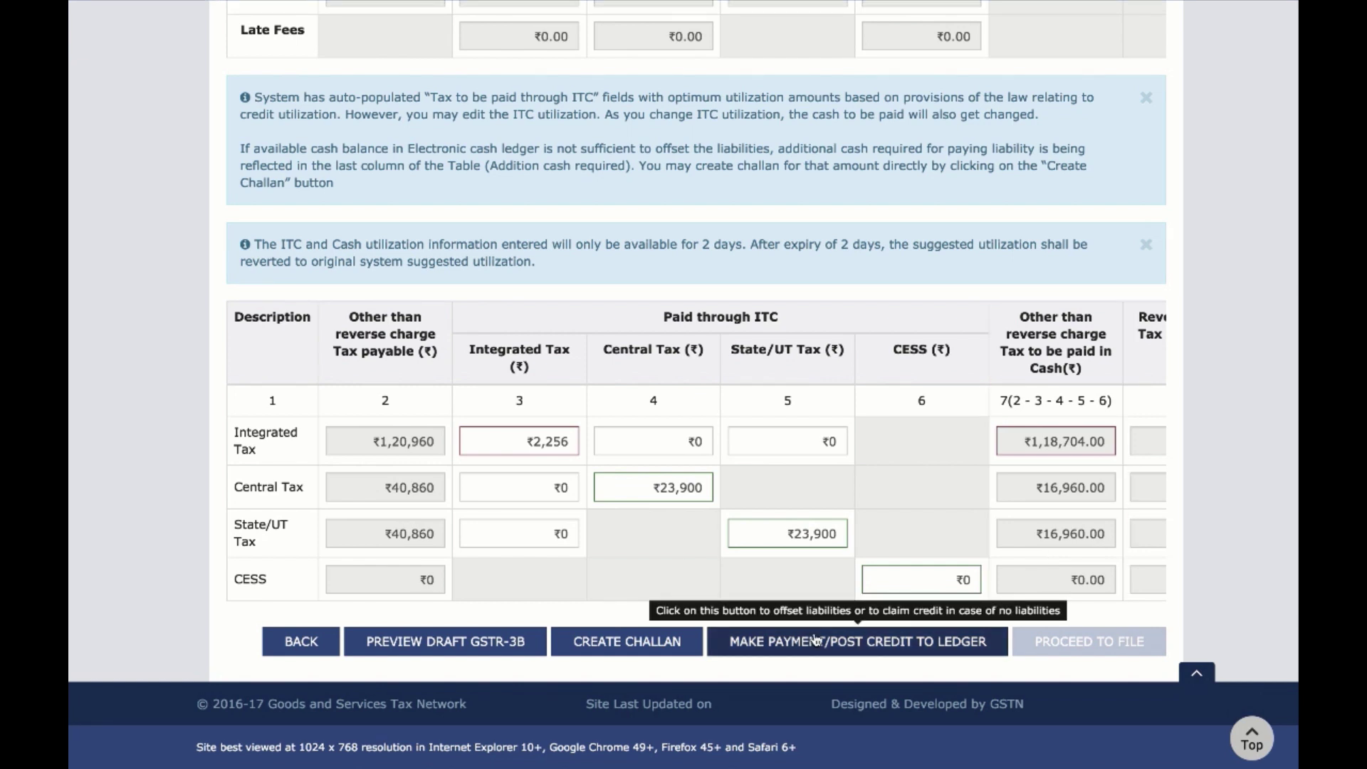
# Create a ₹1,55,858 challan with E-Payment mode and generate it to pay the tax
pyautogui.click(642, 643)
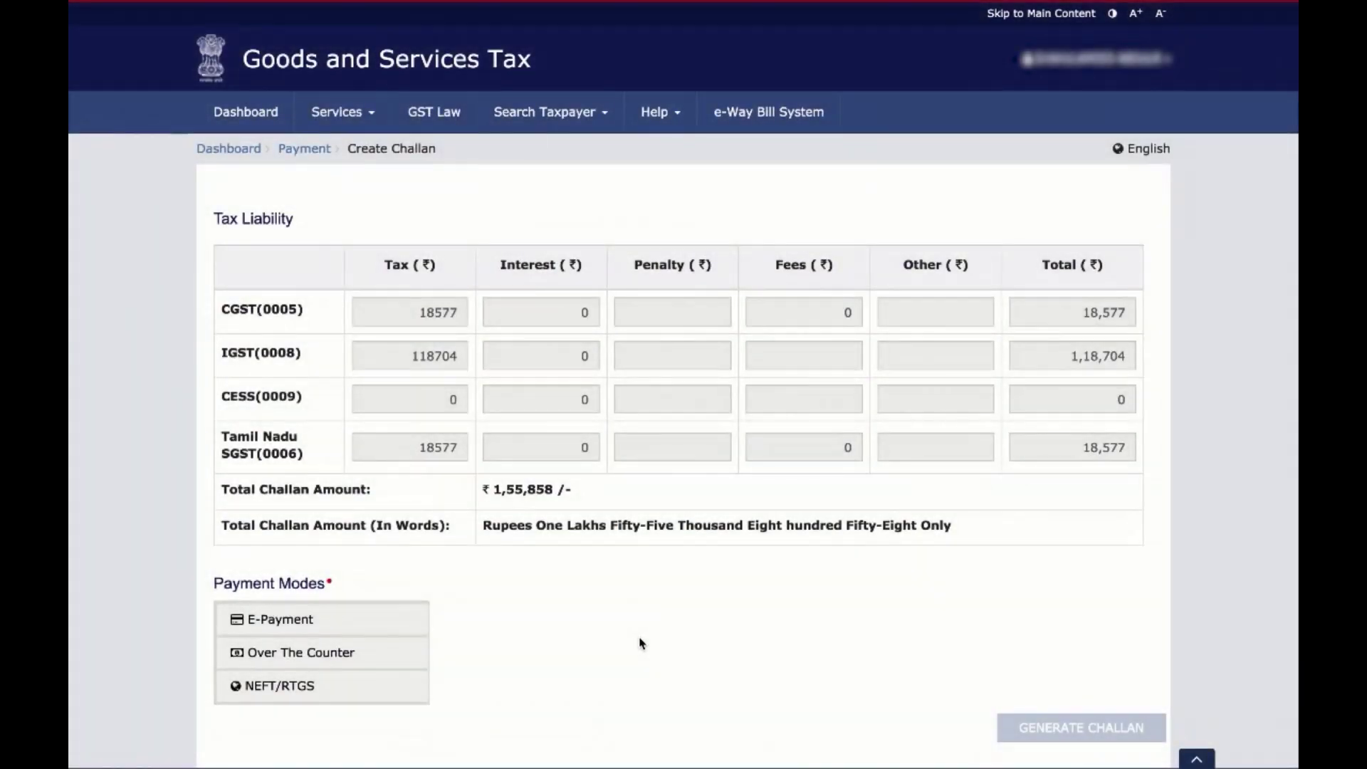
pyautogui.scroll(-1, 641, 640)
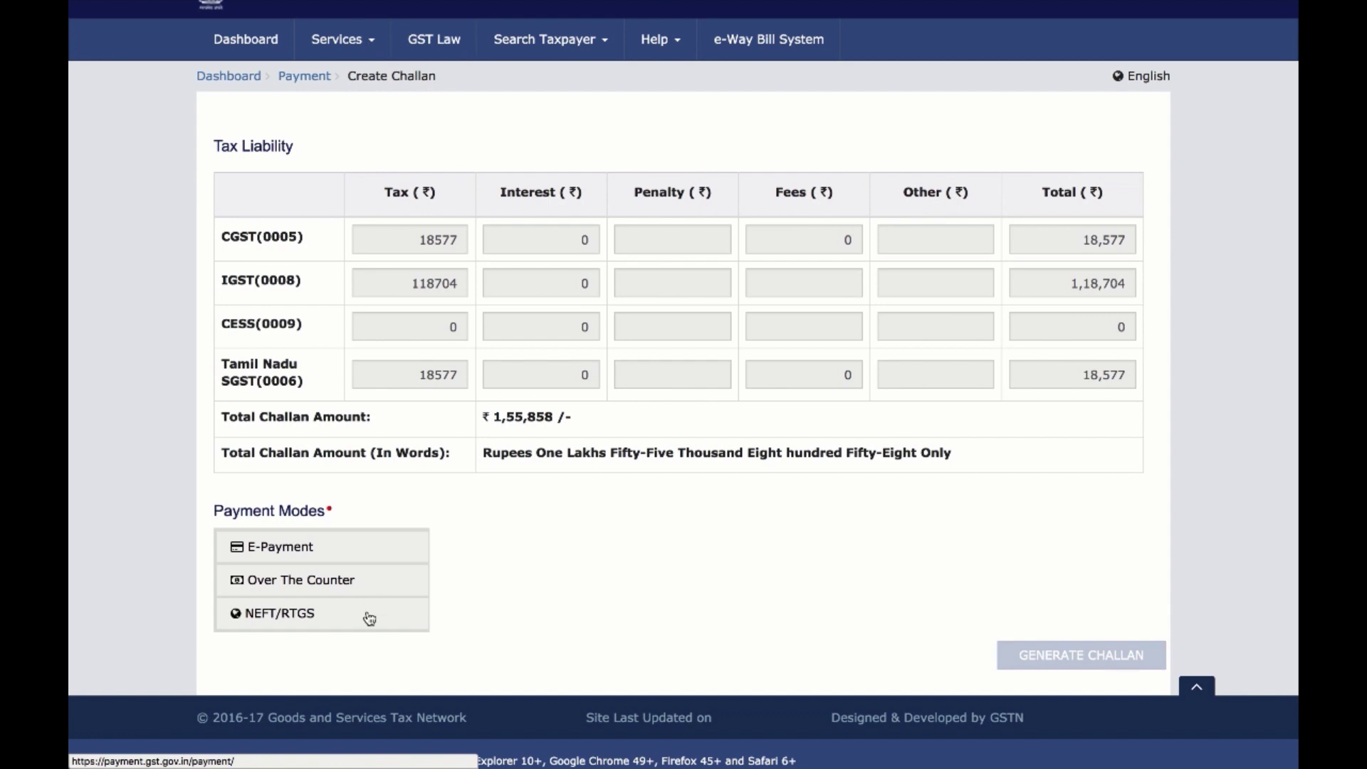
pyautogui.click(381, 553)
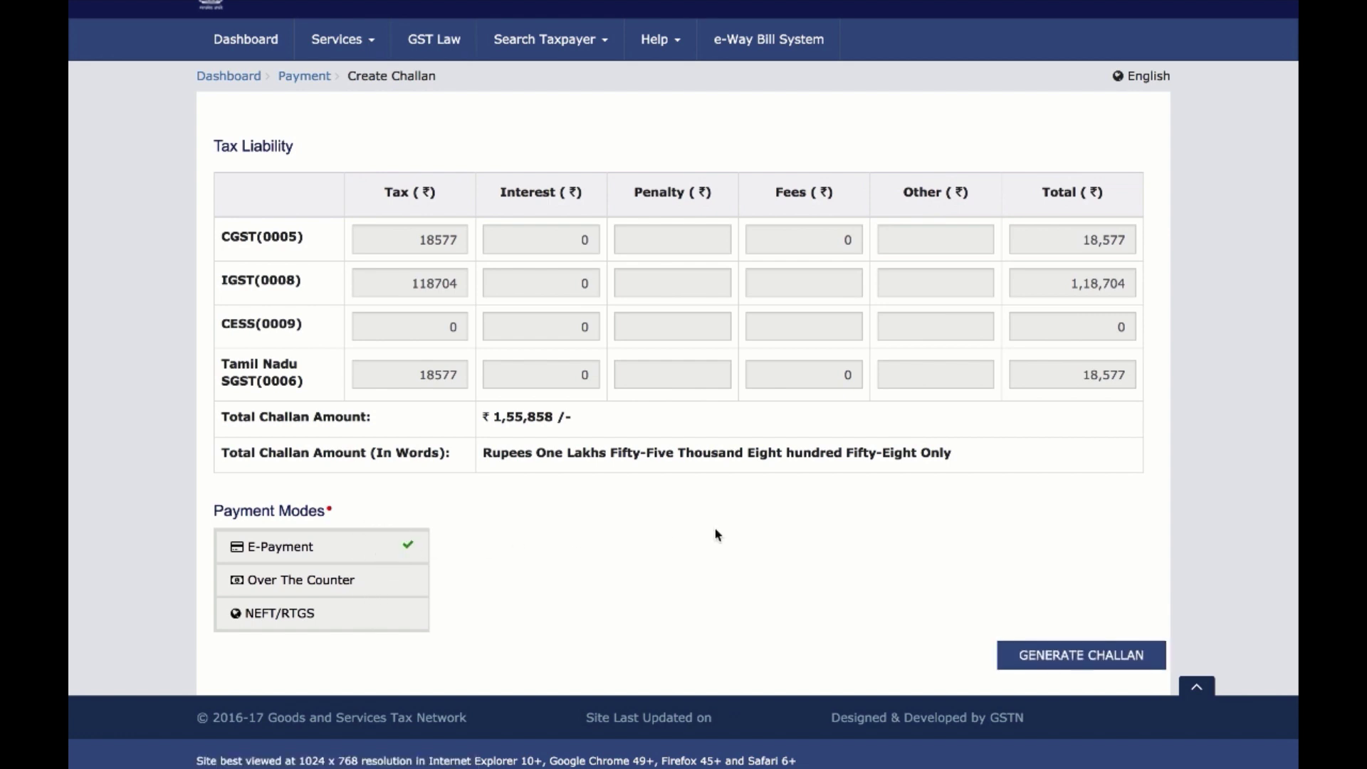
pyautogui.click(1025, 656)
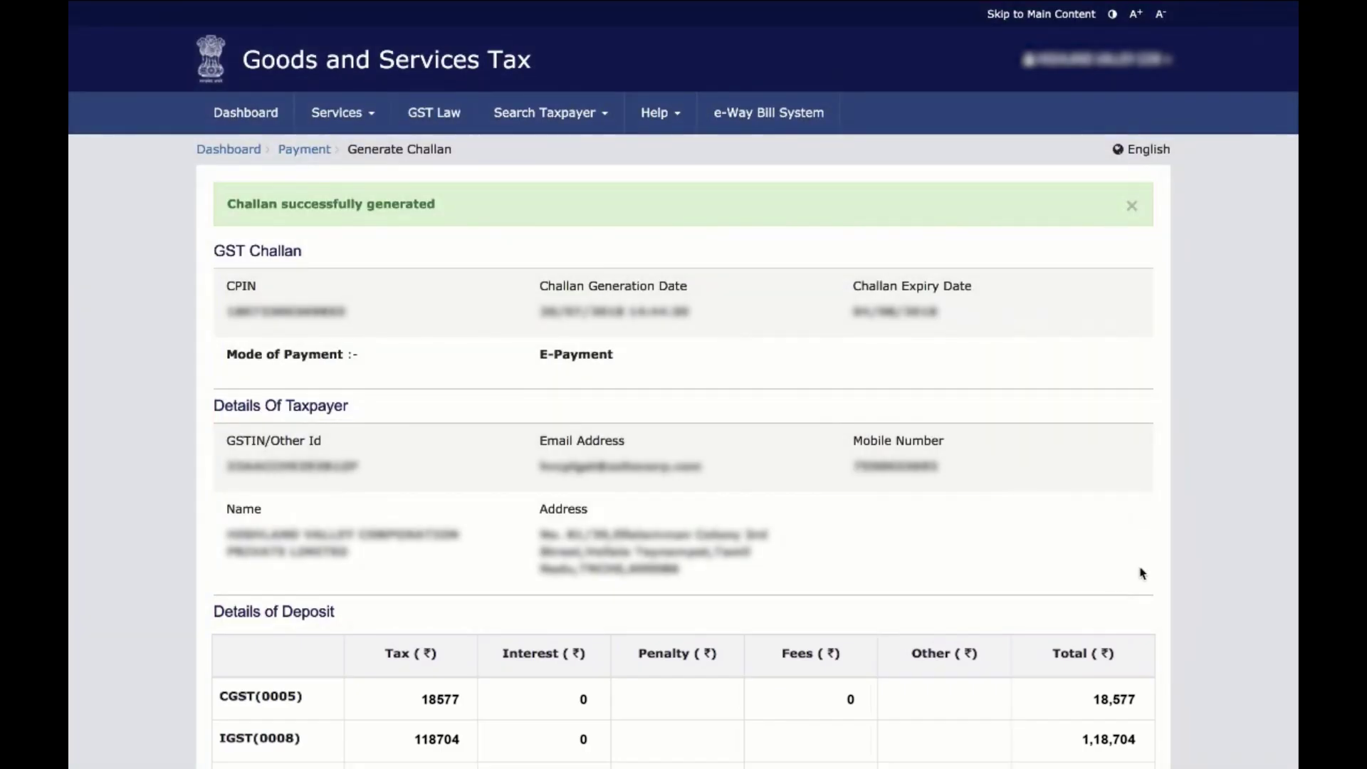
pyautogui.scroll(-10, 1166, 545)
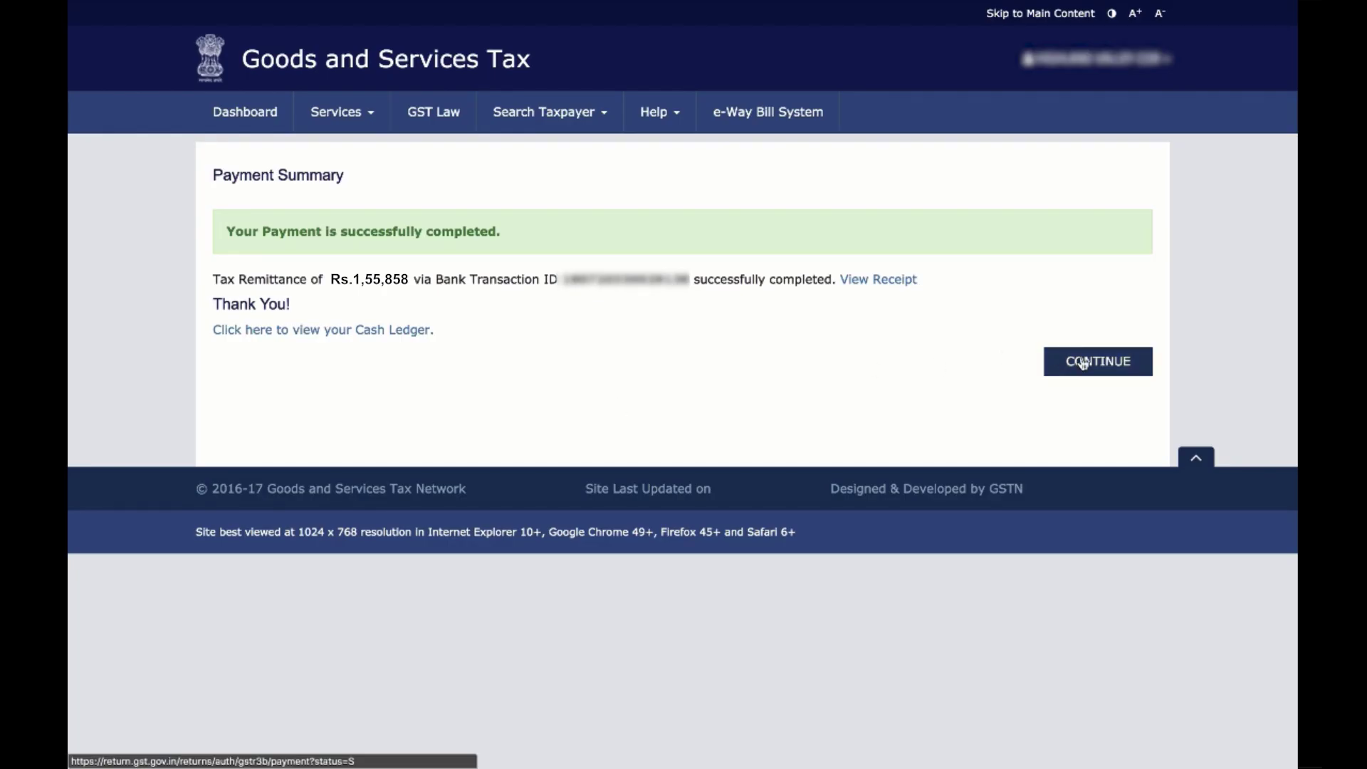
# Post the liabilities to the cash and credit ledgers with Make Payment/Post Credit to Ledger
pyautogui.click(1083, 363)
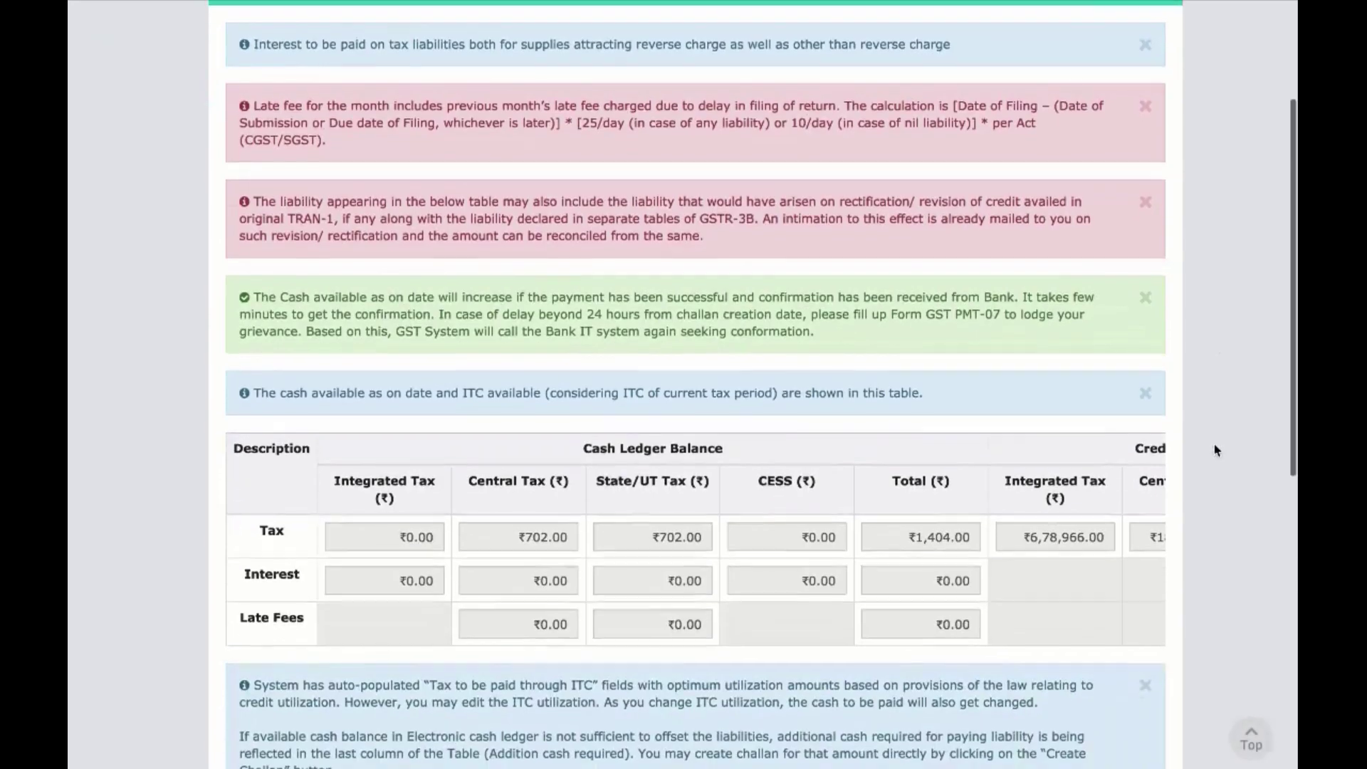
pyautogui.scroll(-8, 1215, 449)
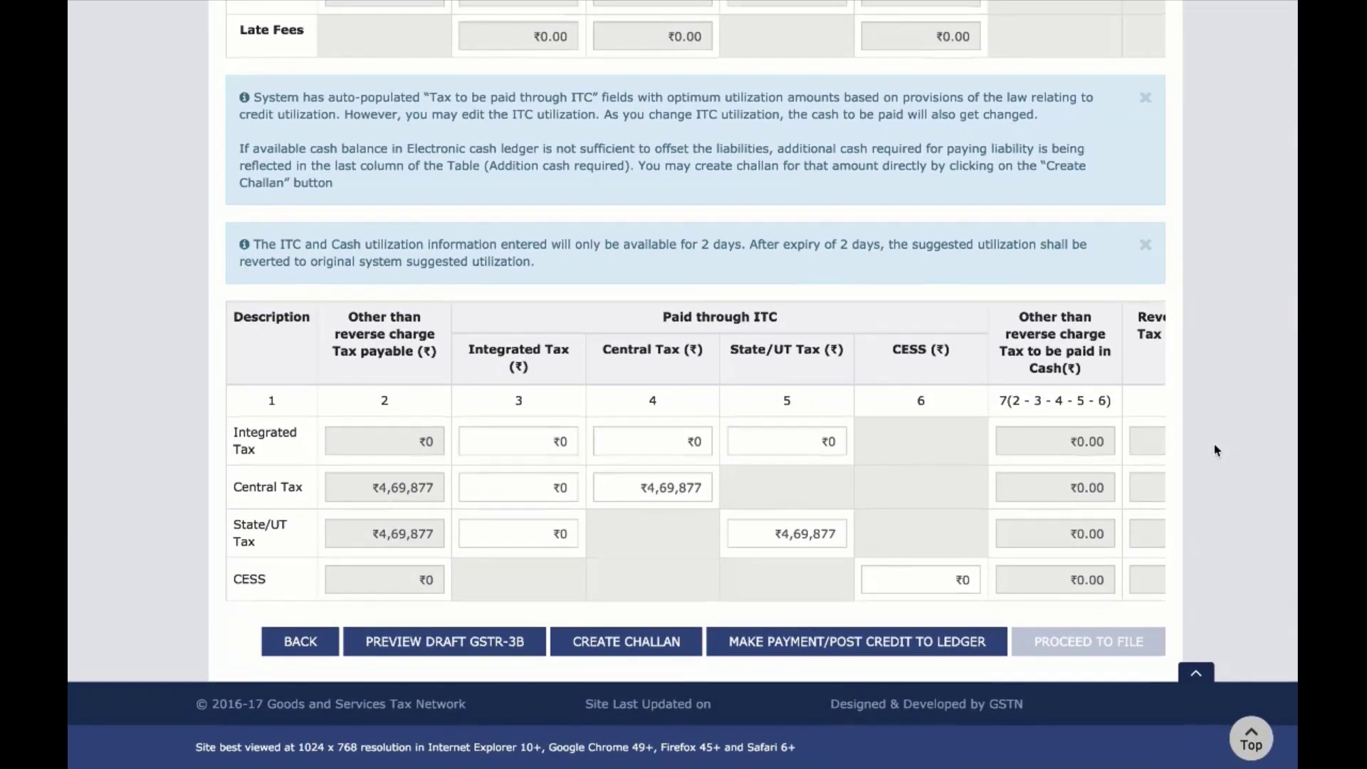
pyautogui.hscroll(6, 1098, 510)
pyautogui.hscroll(6, 1097, 511)
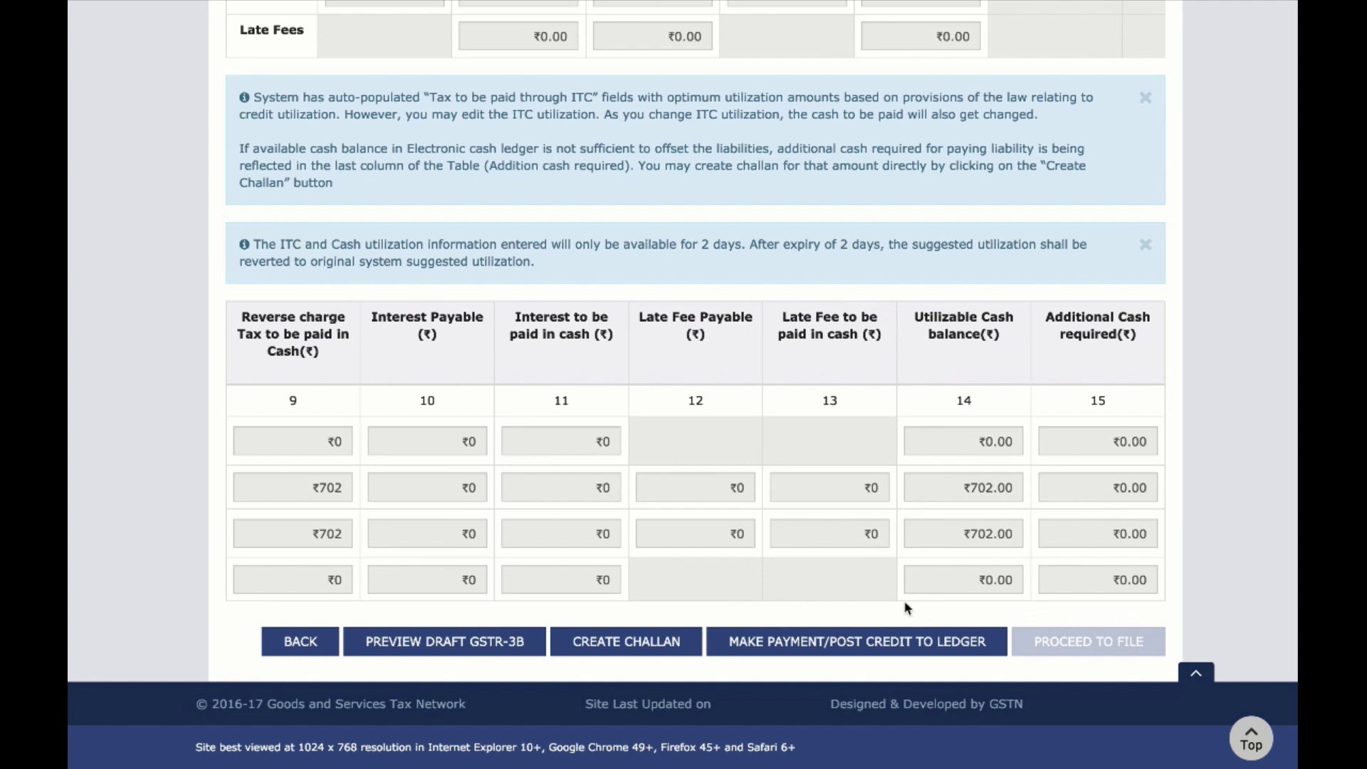
pyautogui.click(860, 642)
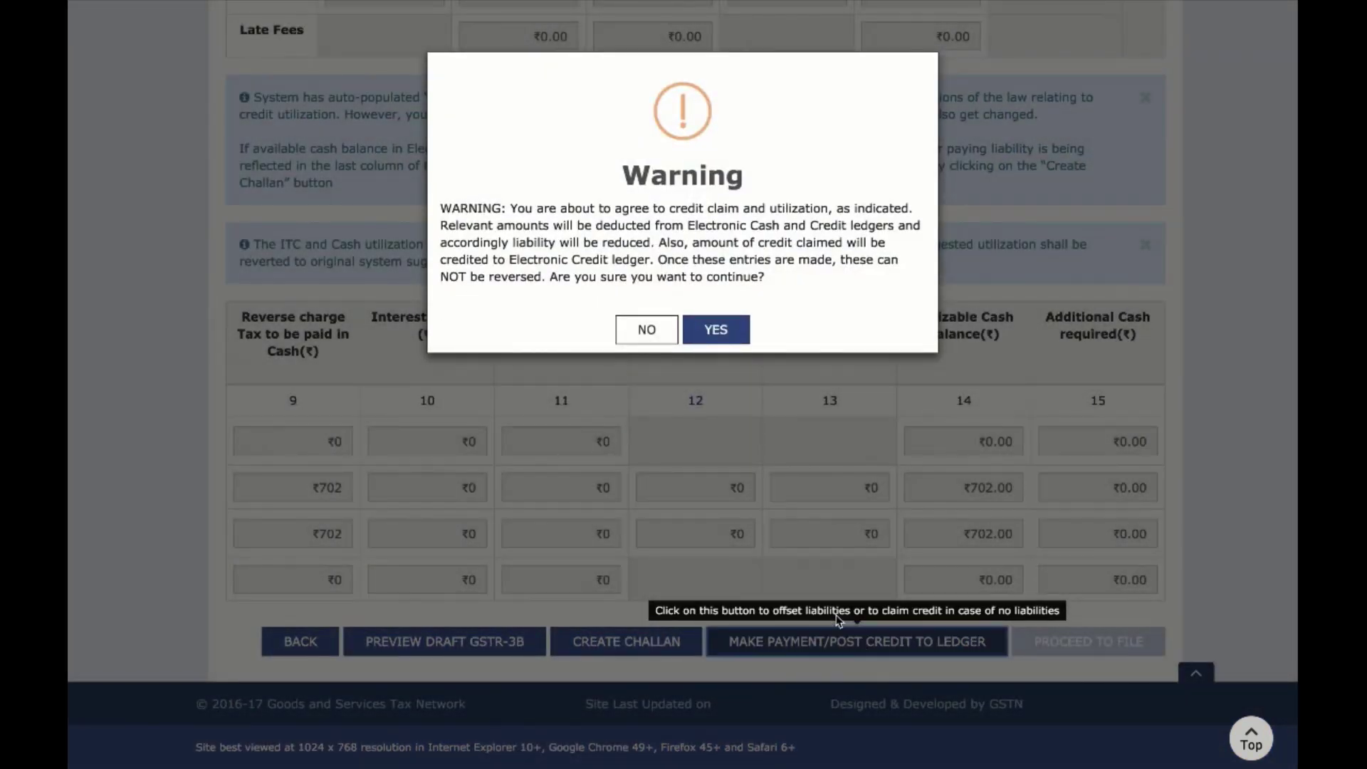
pyautogui.click(710, 332)
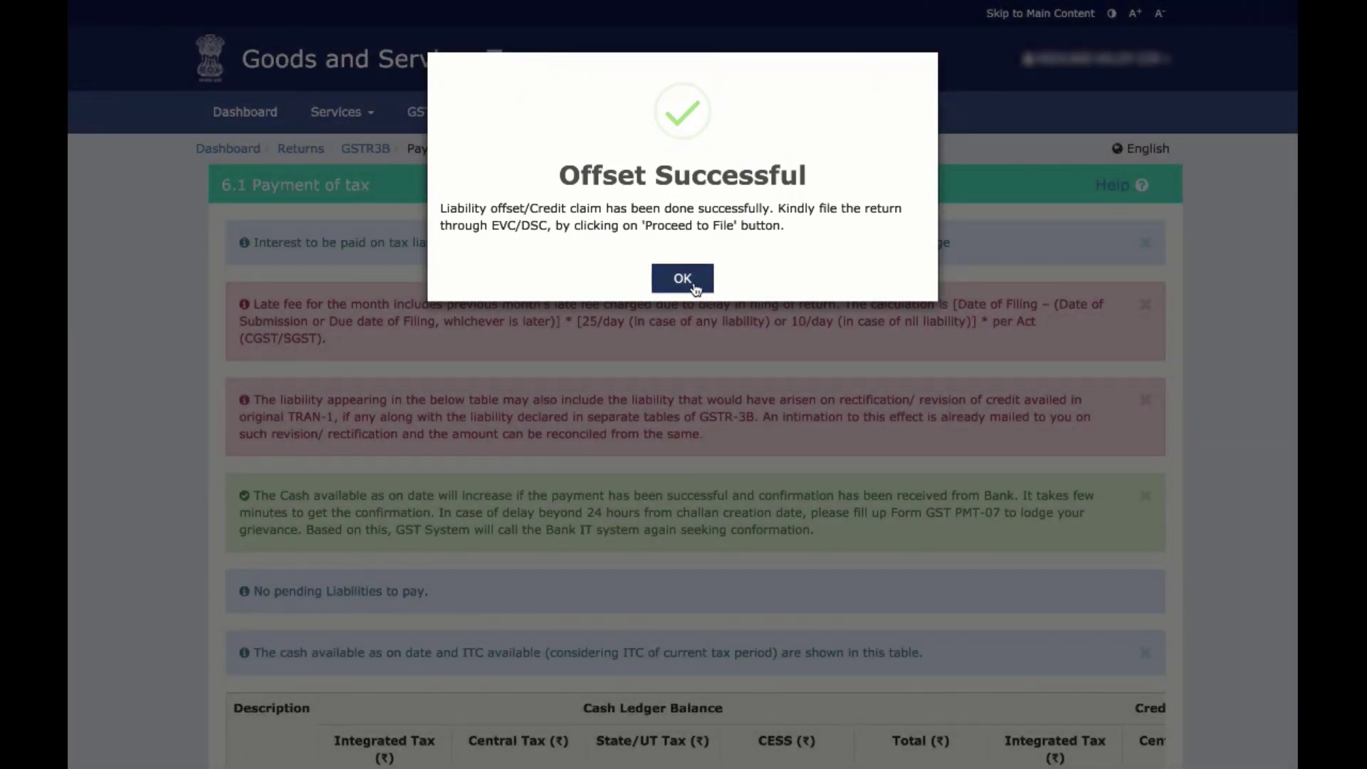
pyautogui.click(697, 289)
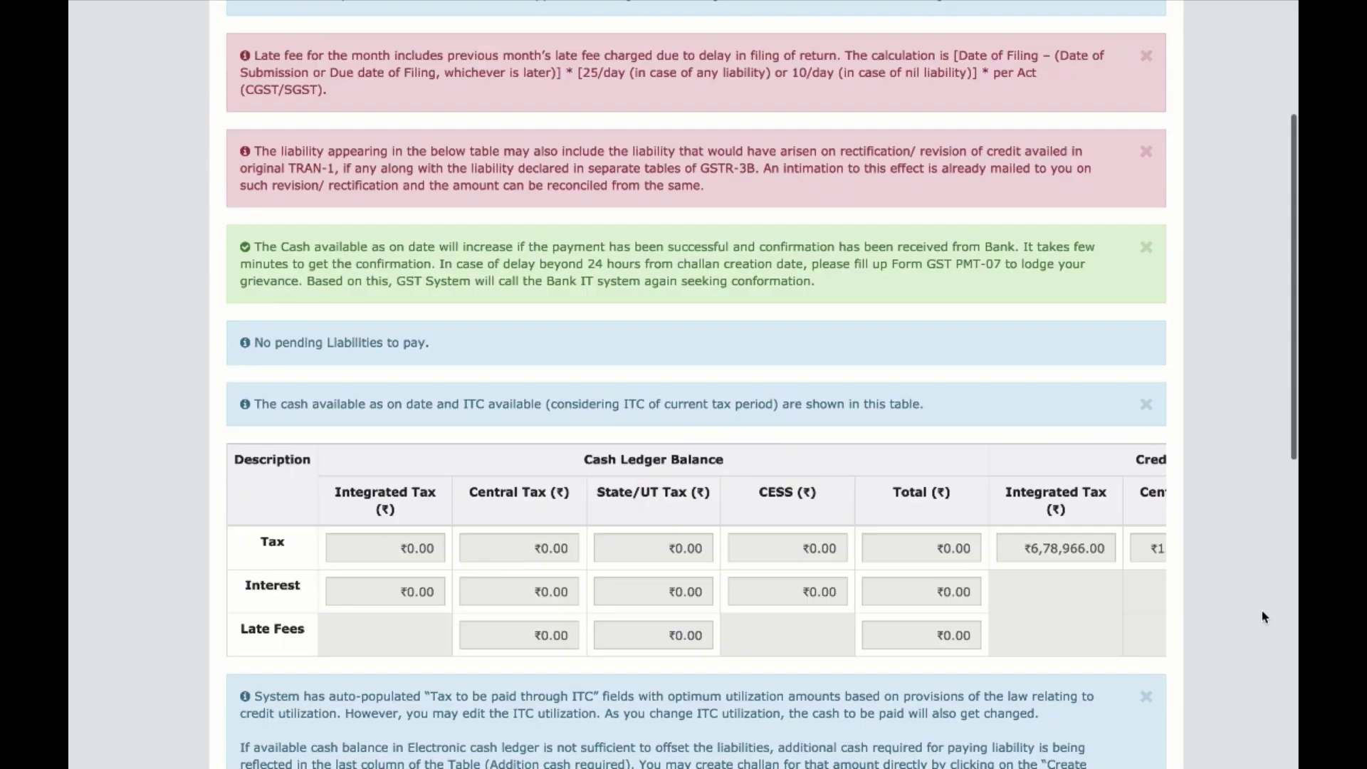
# Open VIEW GSTR3B to review the filed December 2017-18 monthly return
pyautogui.scroll(-9, 1264, 611)
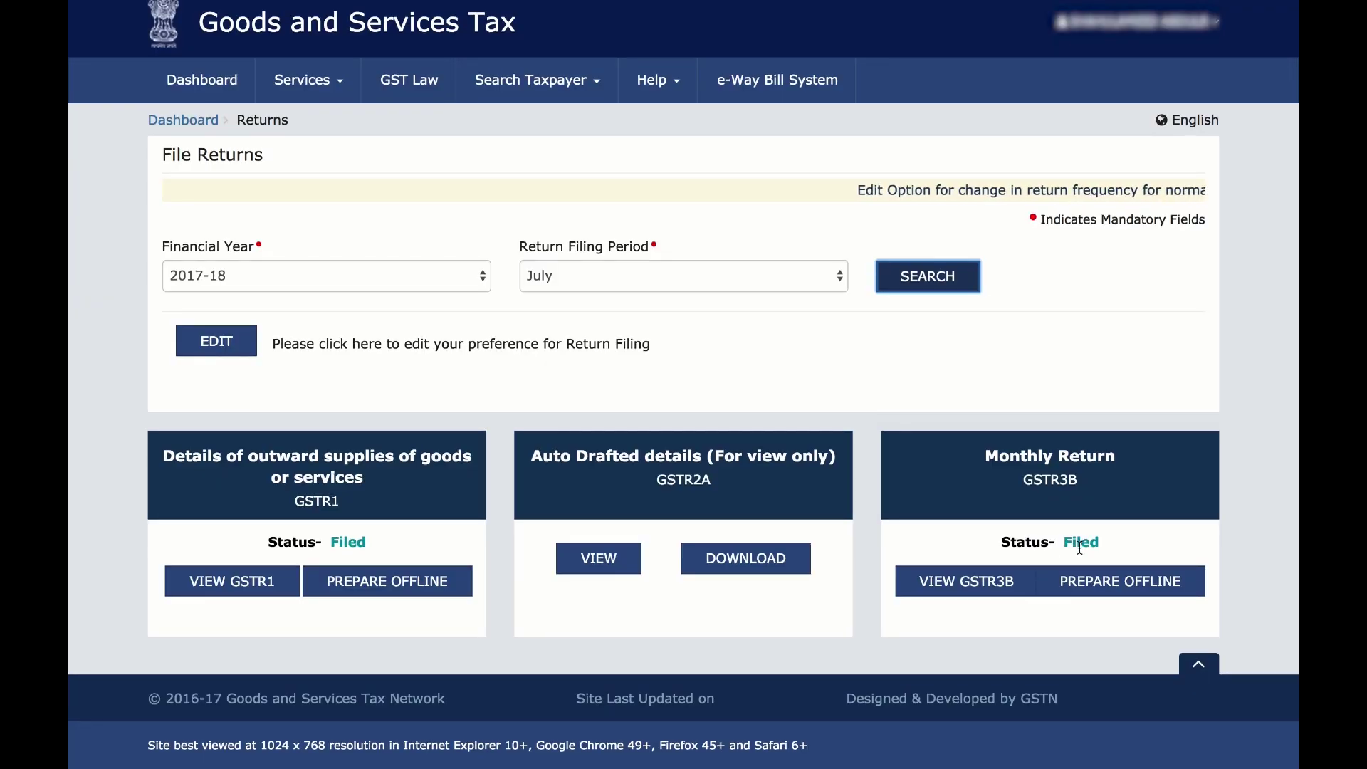
pyautogui.click(987, 584)
pyautogui.scroll(-8, 980, 364)
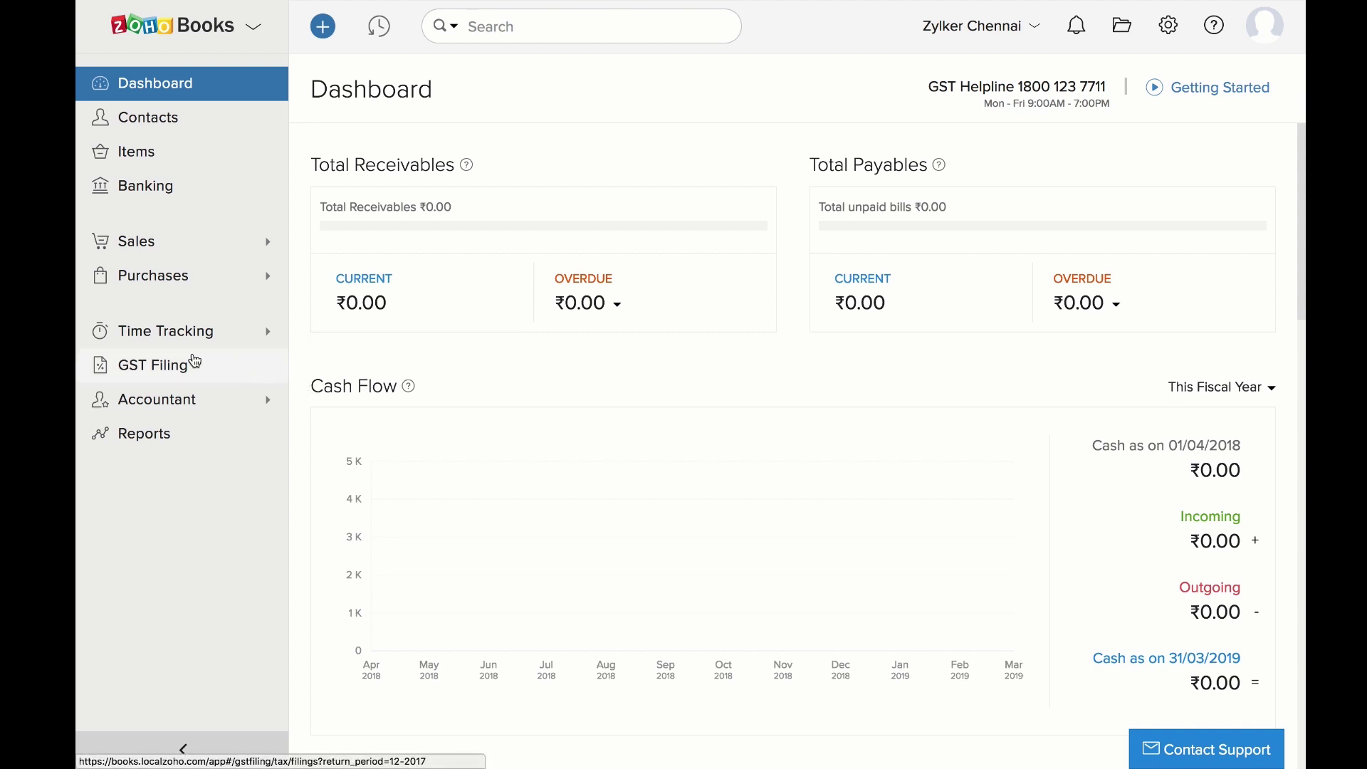
# Mark the December 2017 GSTR-3B as filed on 10/01/2018 and confirm the automatic journal
pyautogui.click(194, 362)
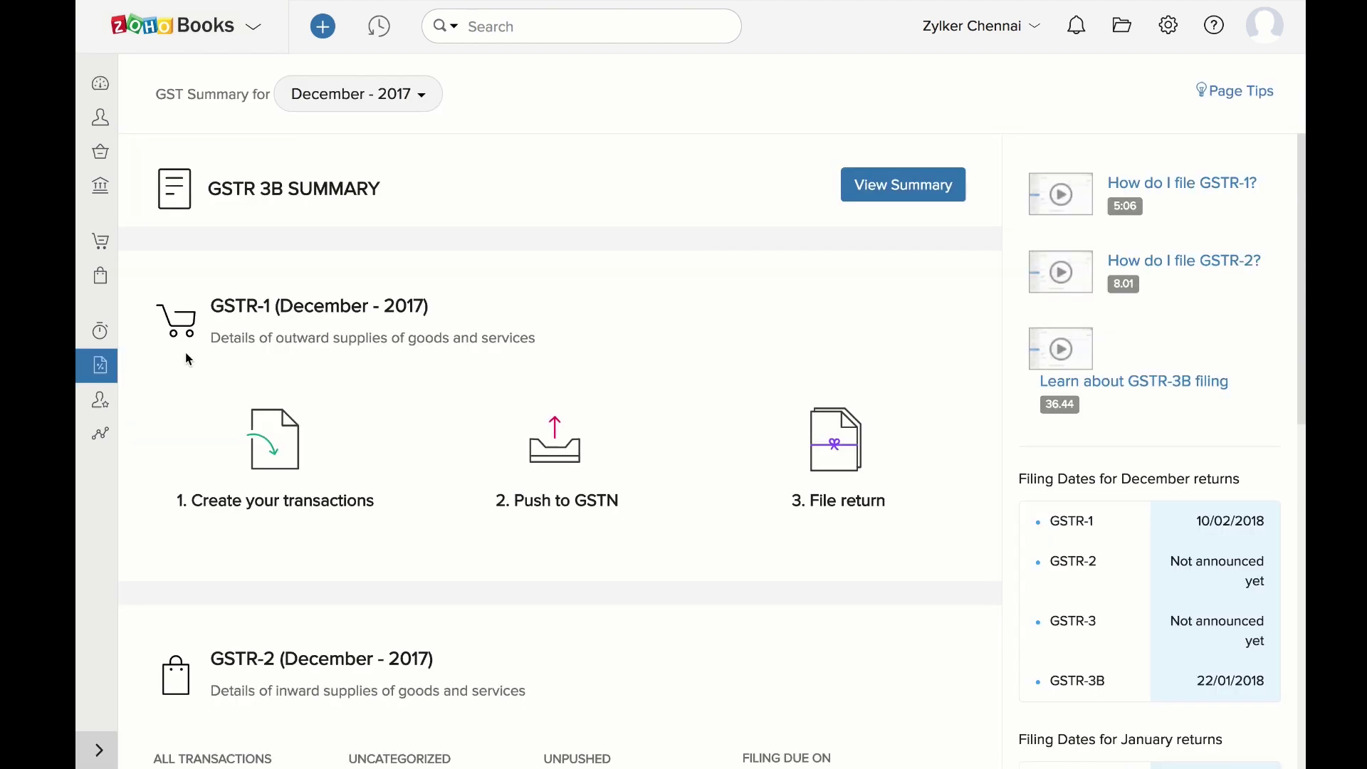
pyautogui.click(882, 189)
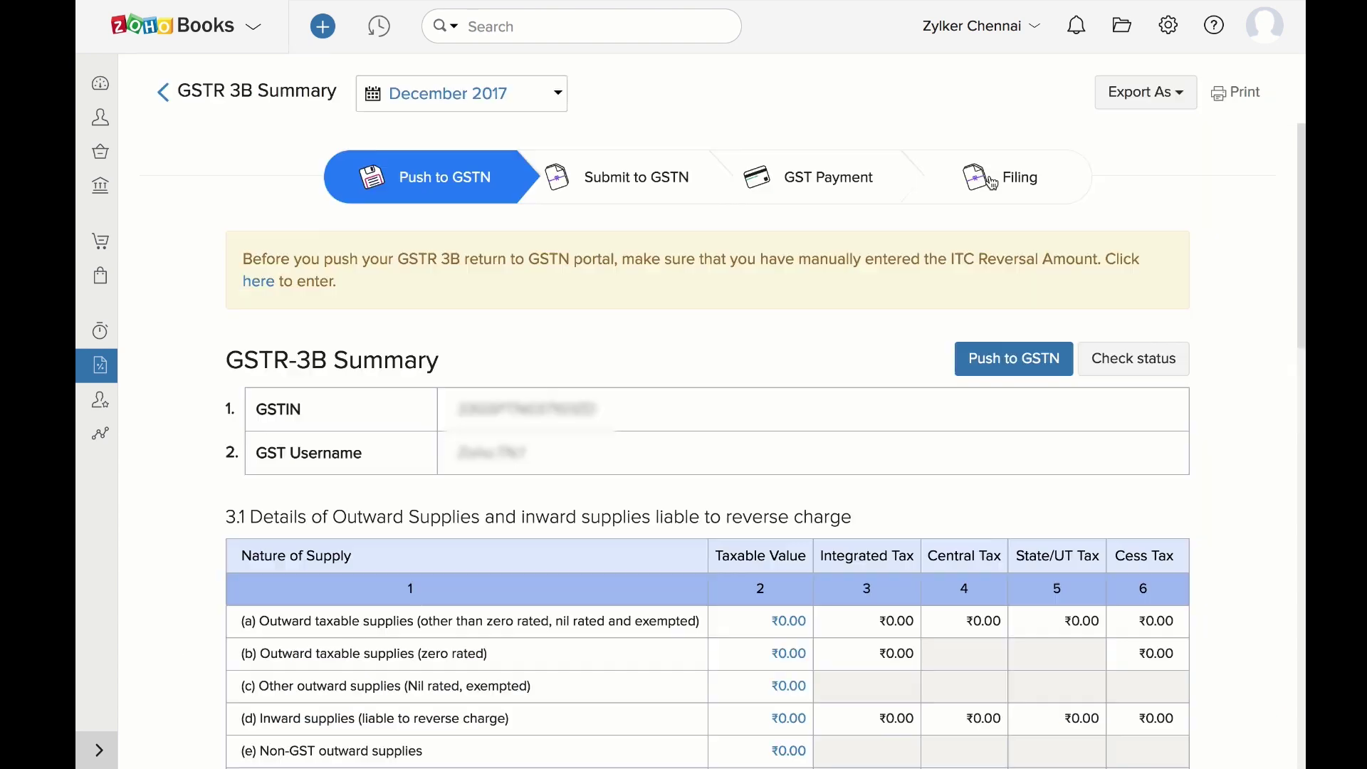
pyautogui.click(992, 183)
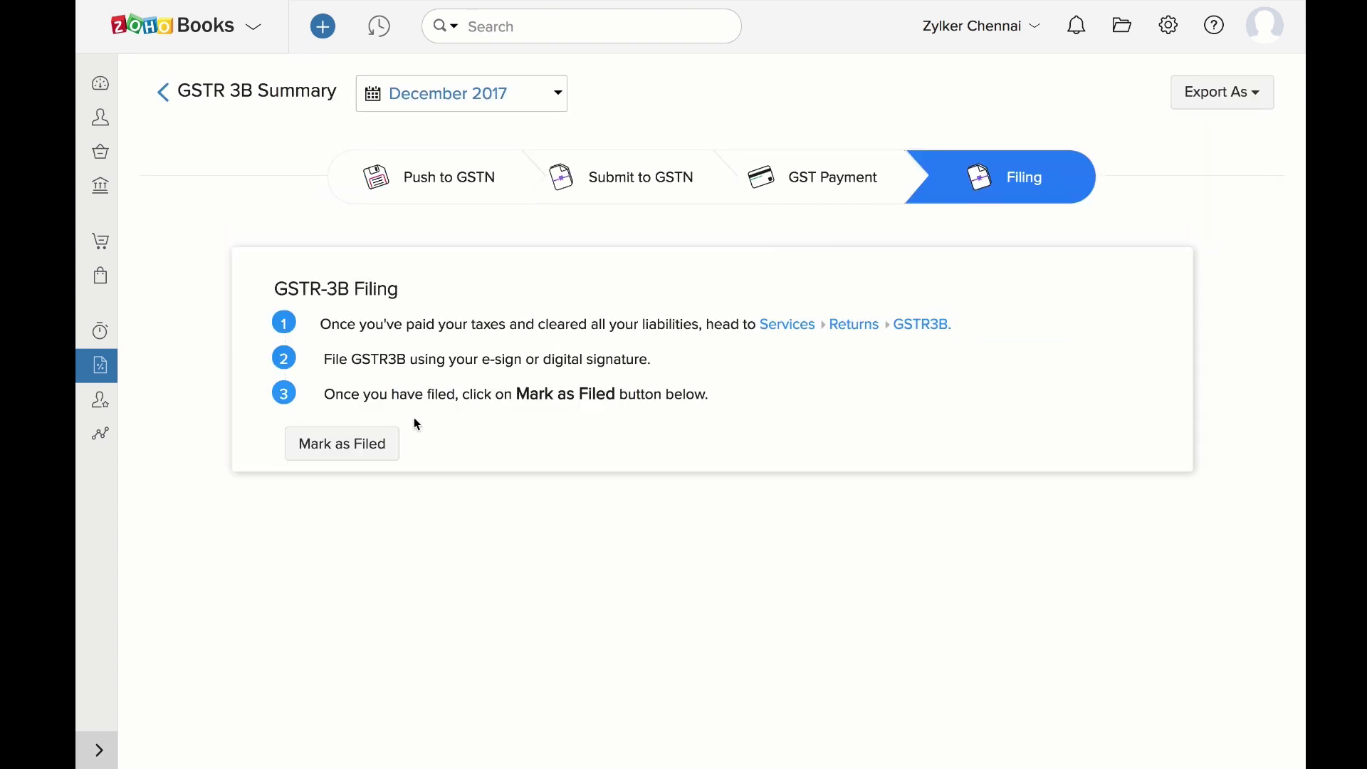
pyautogui.click(393, 444)
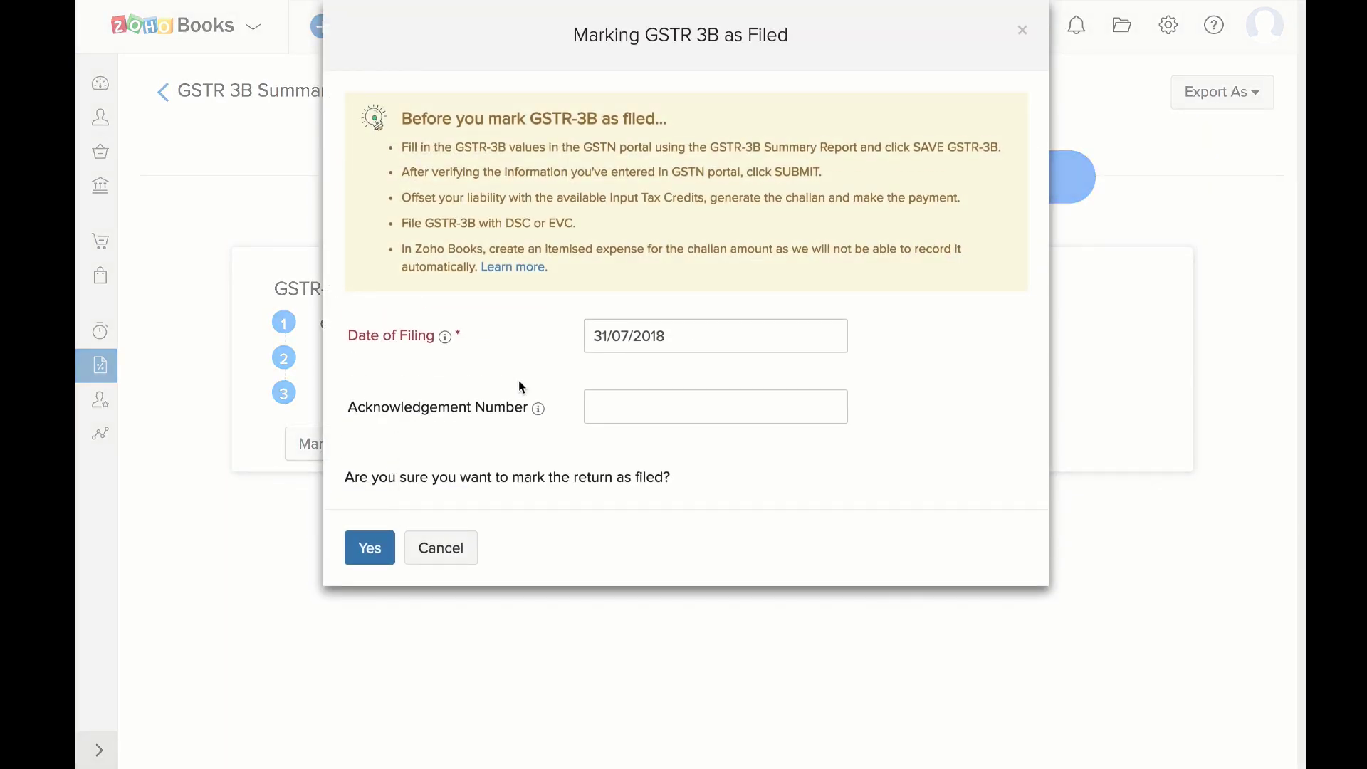
pyautogui.click(613, 336)
pyautogui.click(707, 481)
pyautogui.click(631, 409)
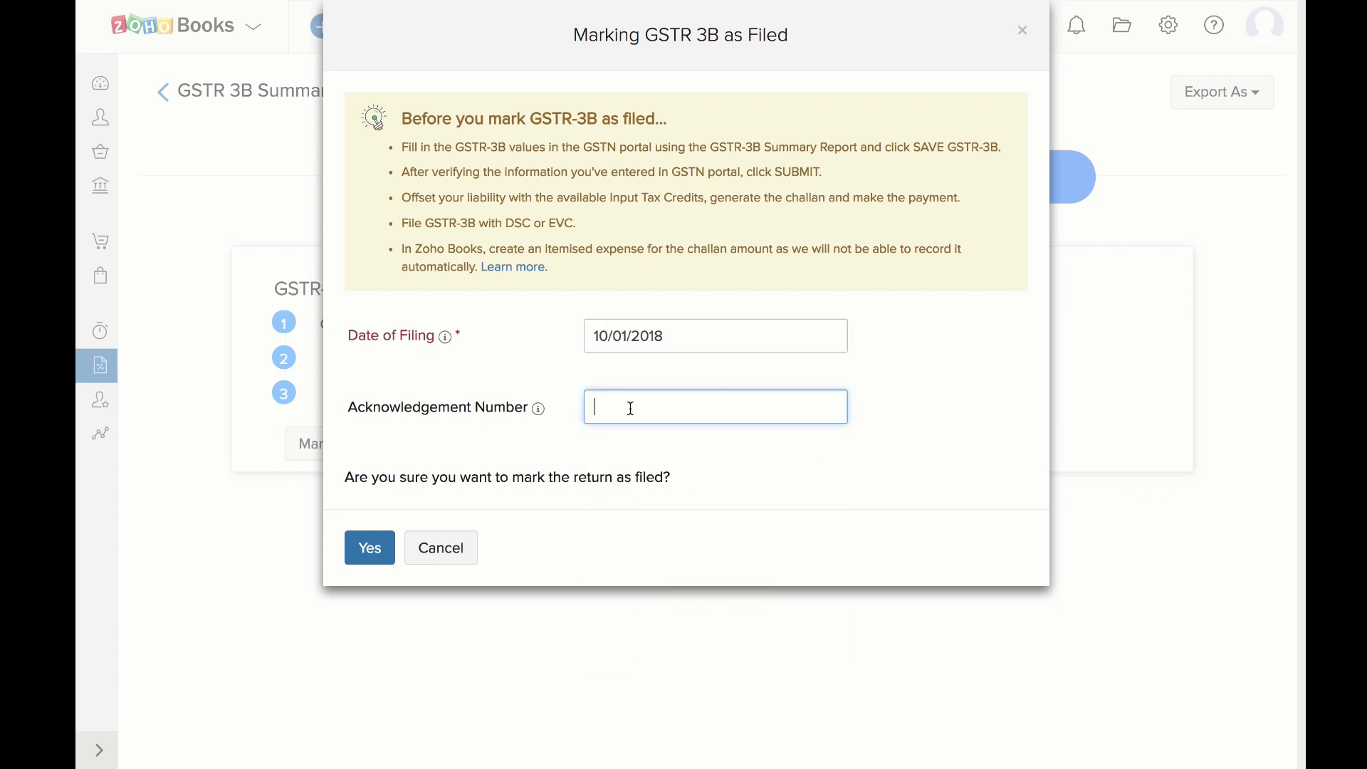
pyautogui.click(367, 562)
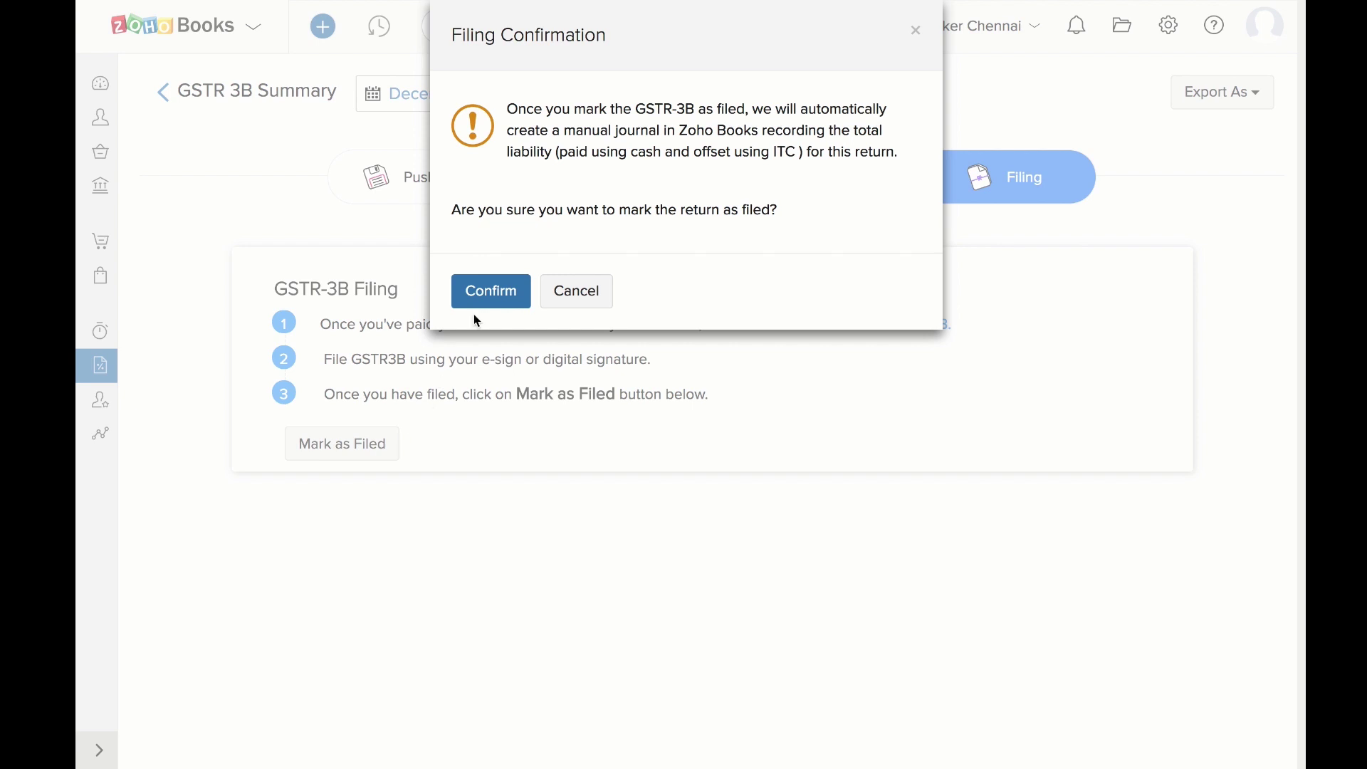
pyautogui.click(490, 293)
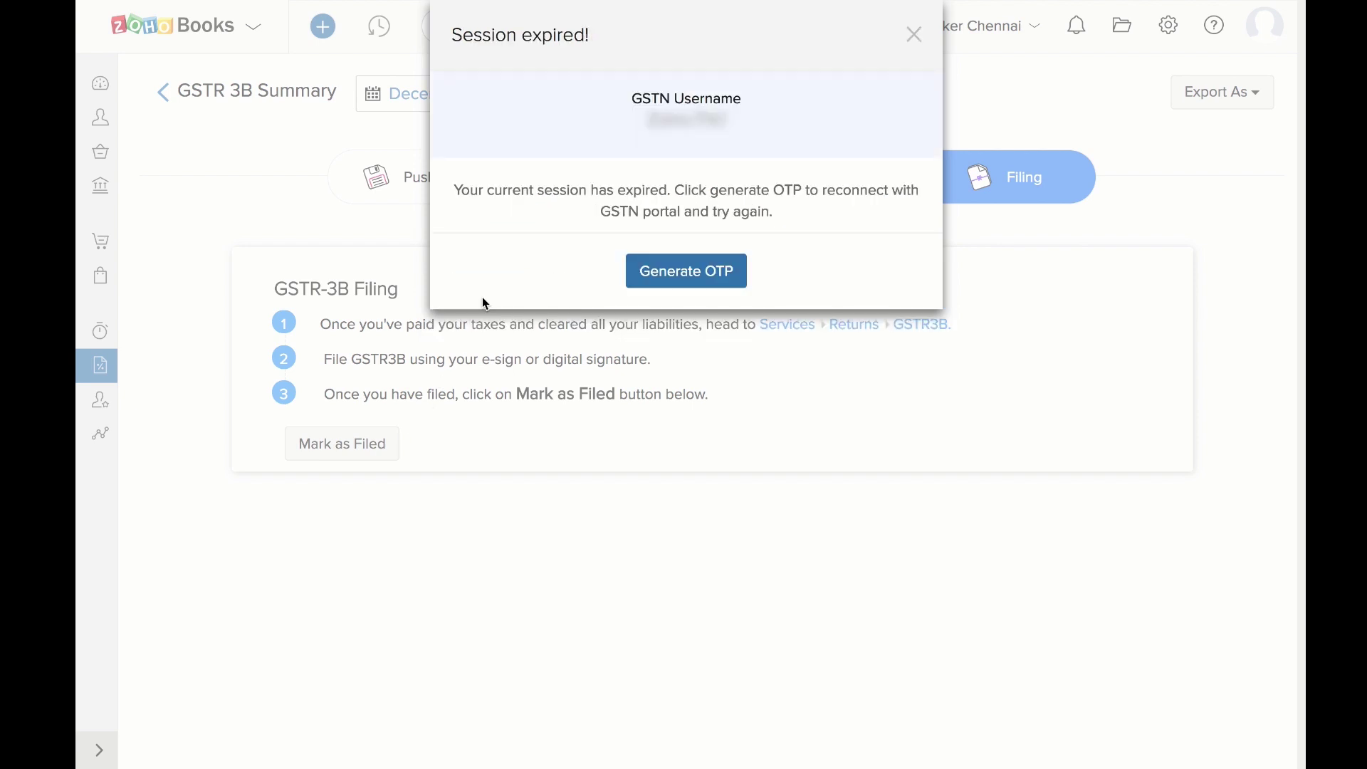
# Reconnect to the GSTN portal by generating and verifying a one-time password
pyautogui.click(655, 271)
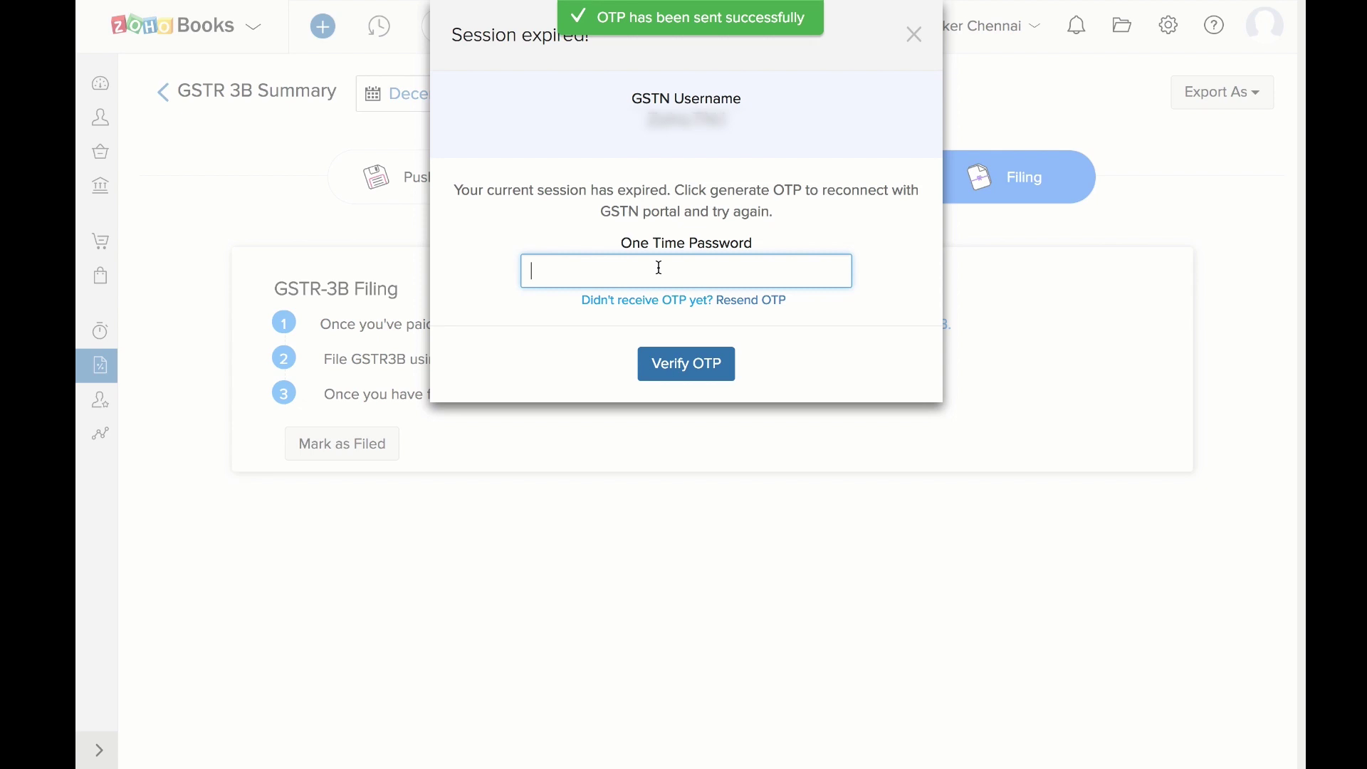
pyautogui.write('575757')
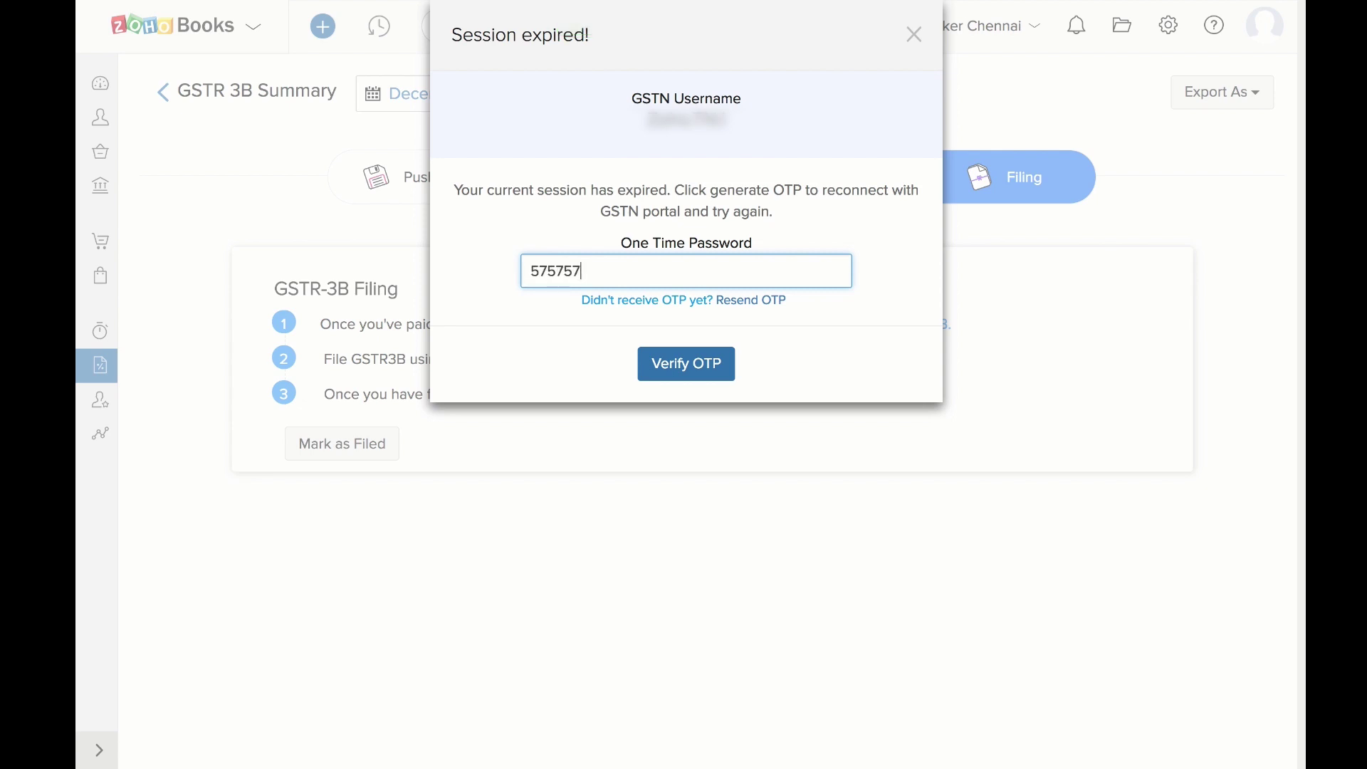
pyautogui.click(667, 370)
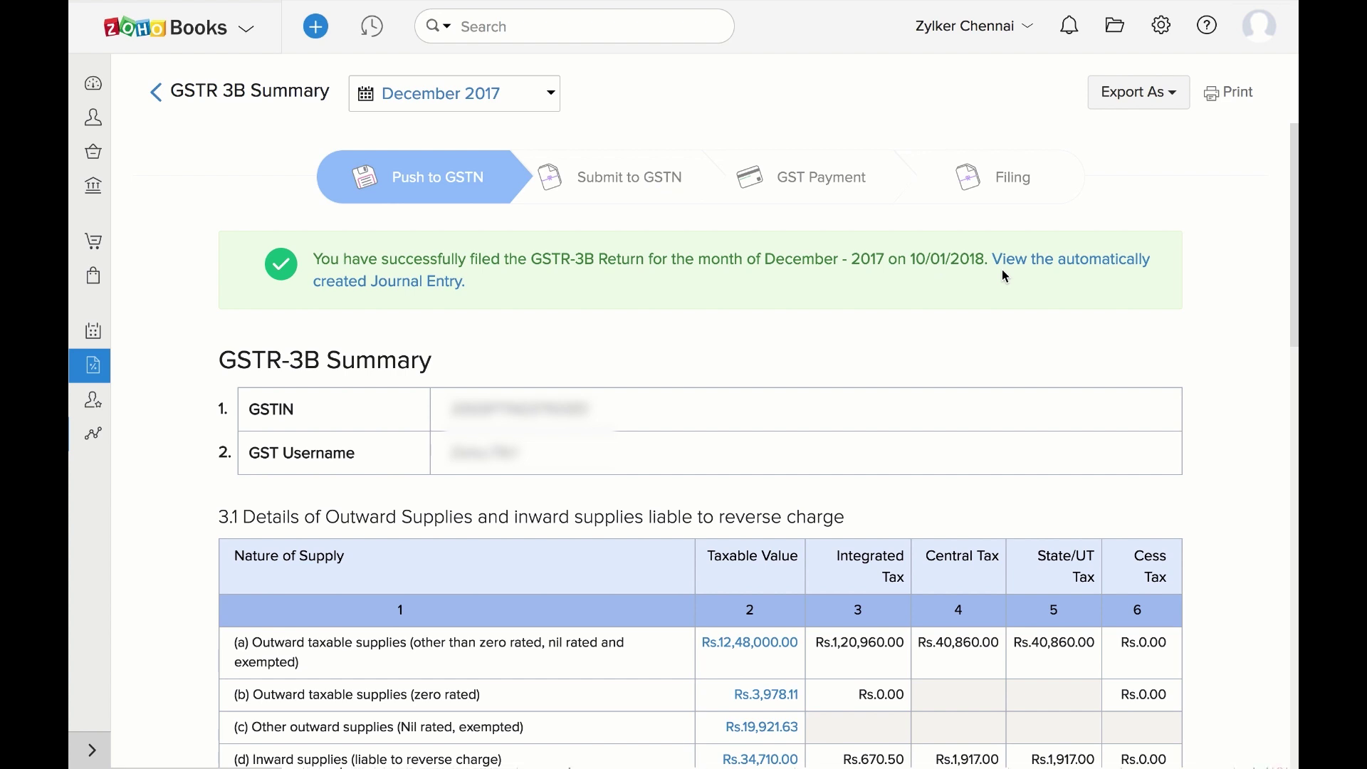
# Open the automatically created journal entry and scroll through its lines
pyautogui.click(1021, 262)
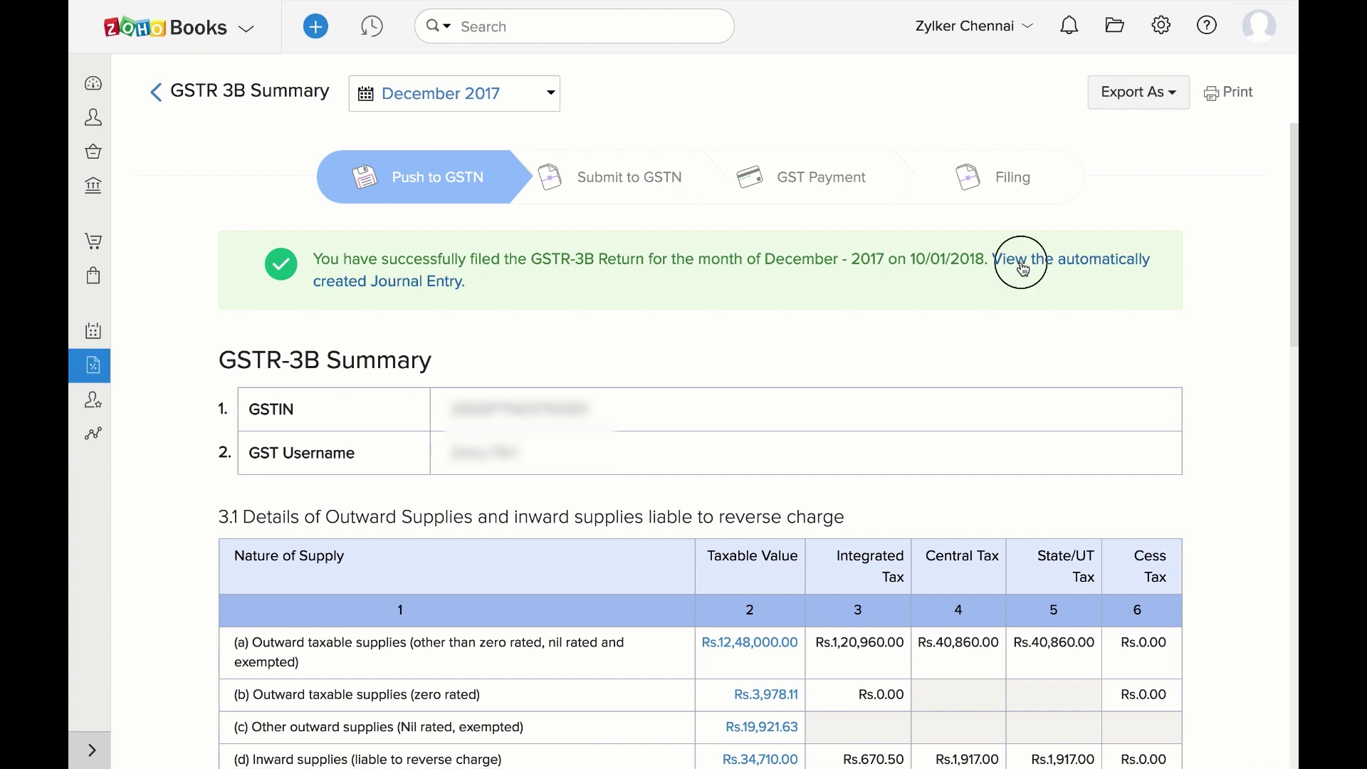
pyautogui.scroll(-6, 937, 427)
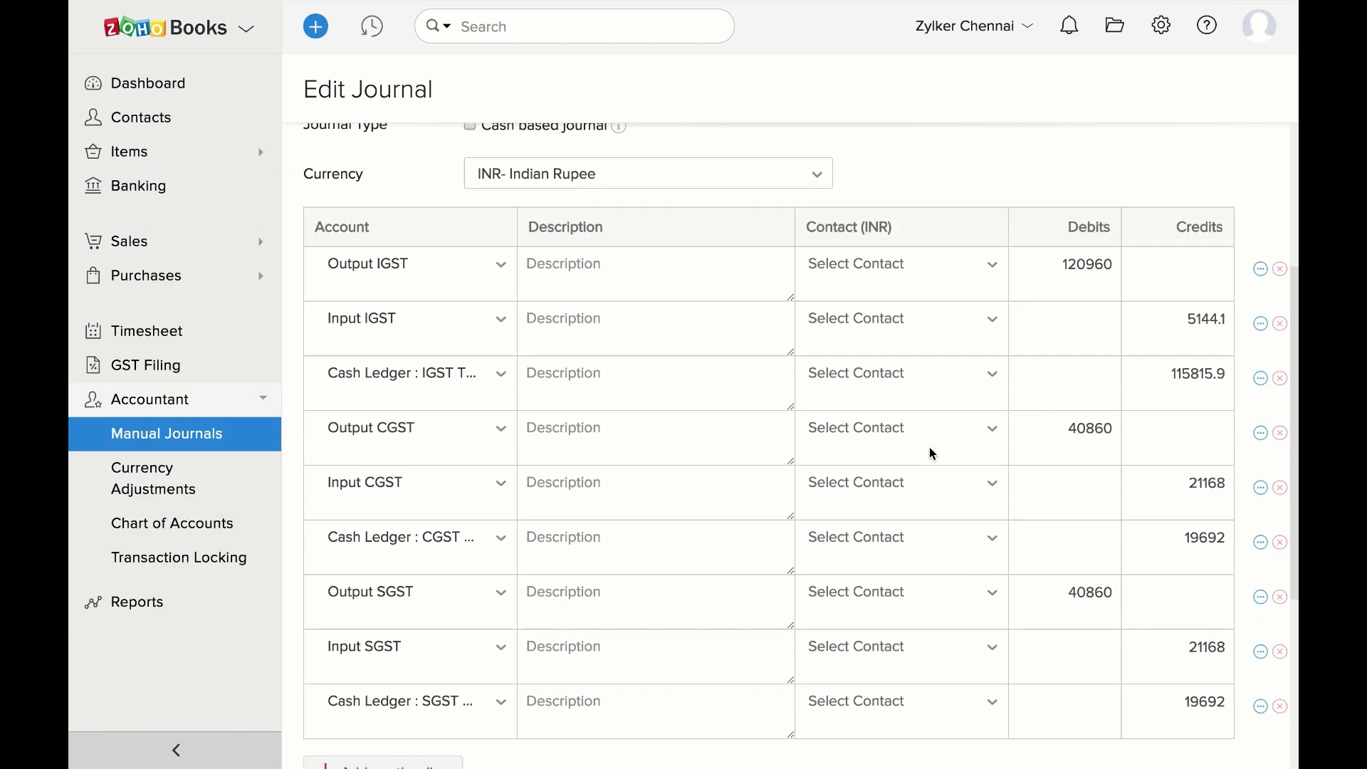
pyautogui.scroll(-3, 934, 454)
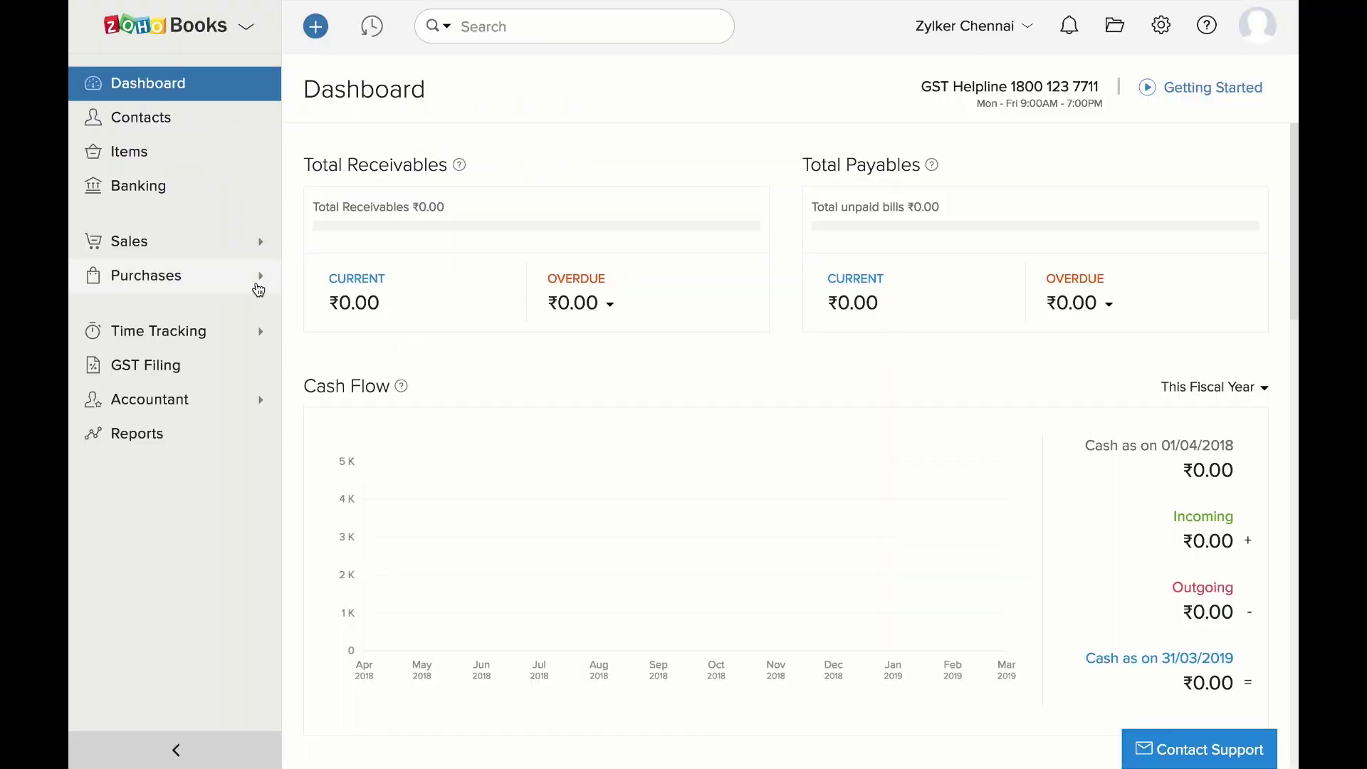
# Start a new expense from Purchases > Expenses using itemized lines
pyautogui.click(256, 285)
pyautogui.click(198, 311)
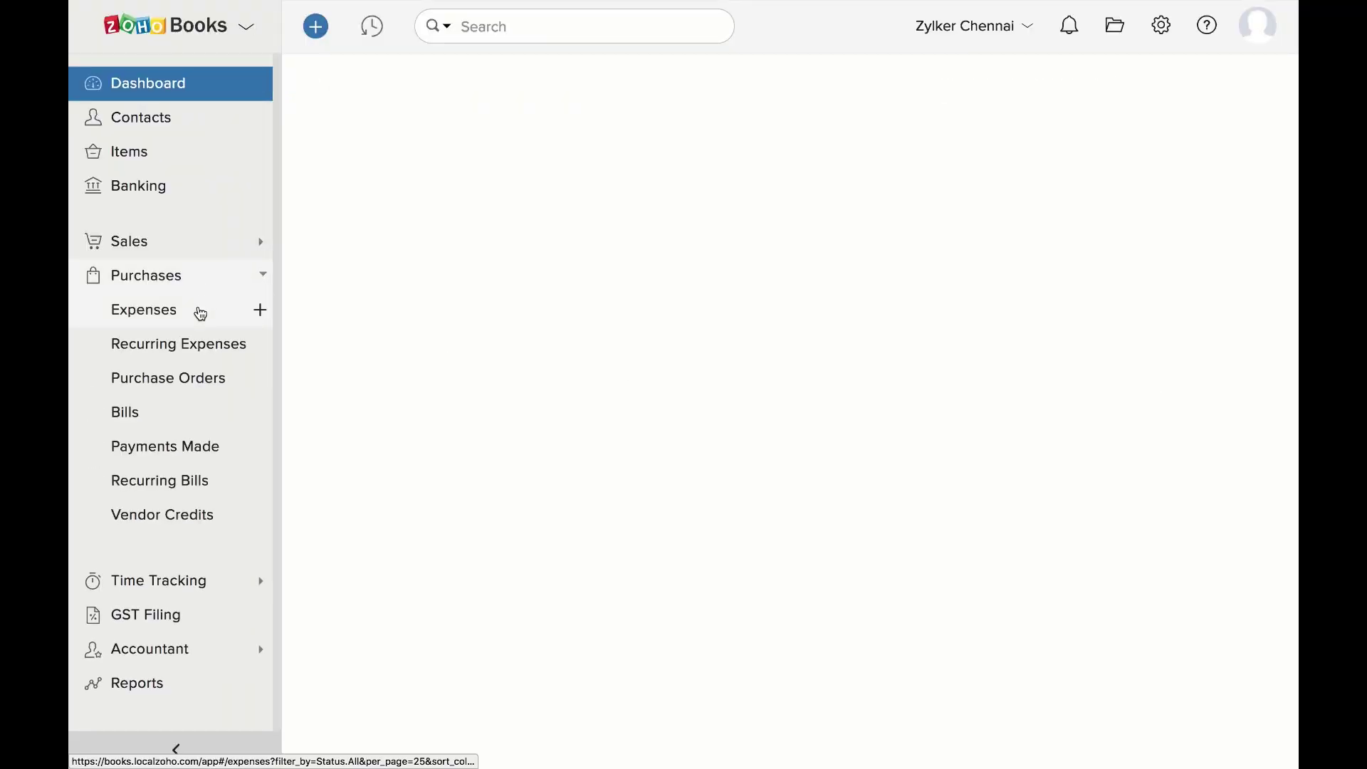
pyautogui.click(262, 311)
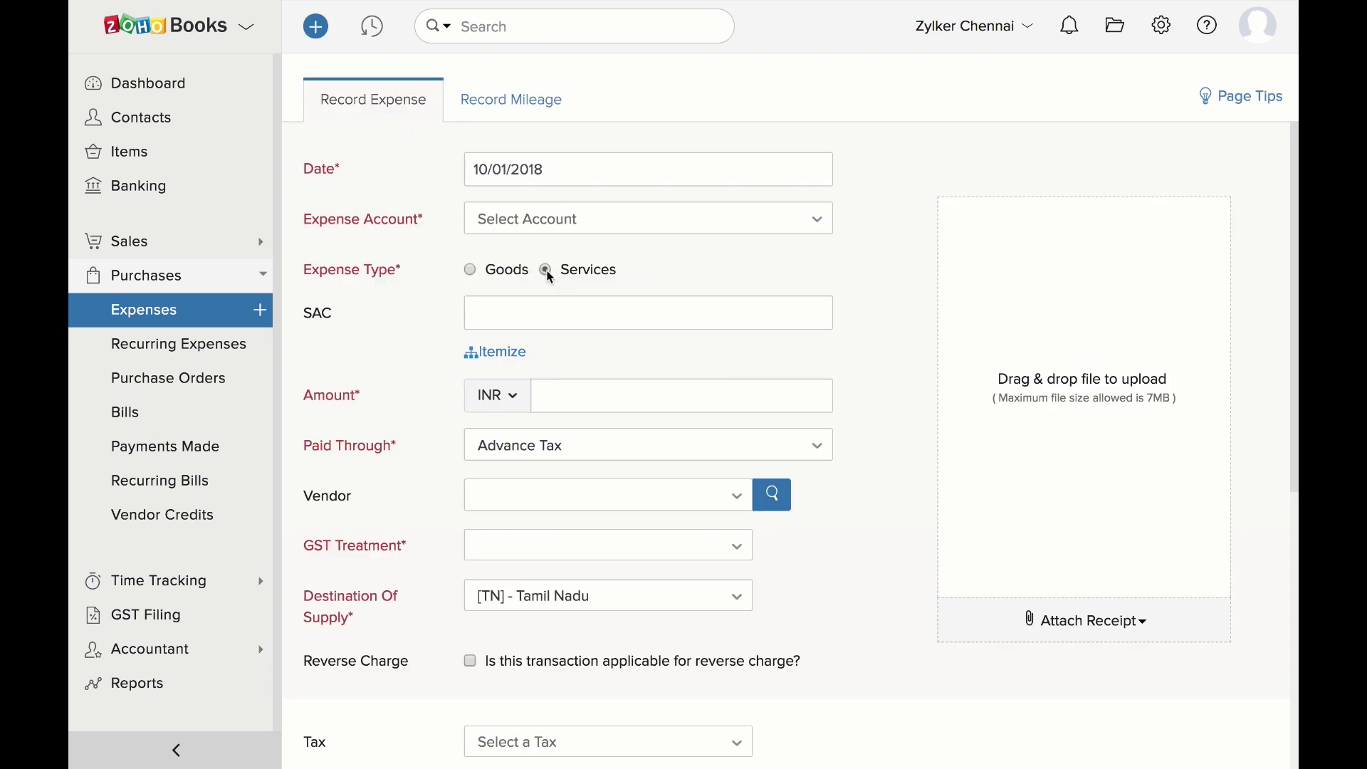
pyautogui.click(499, 354)
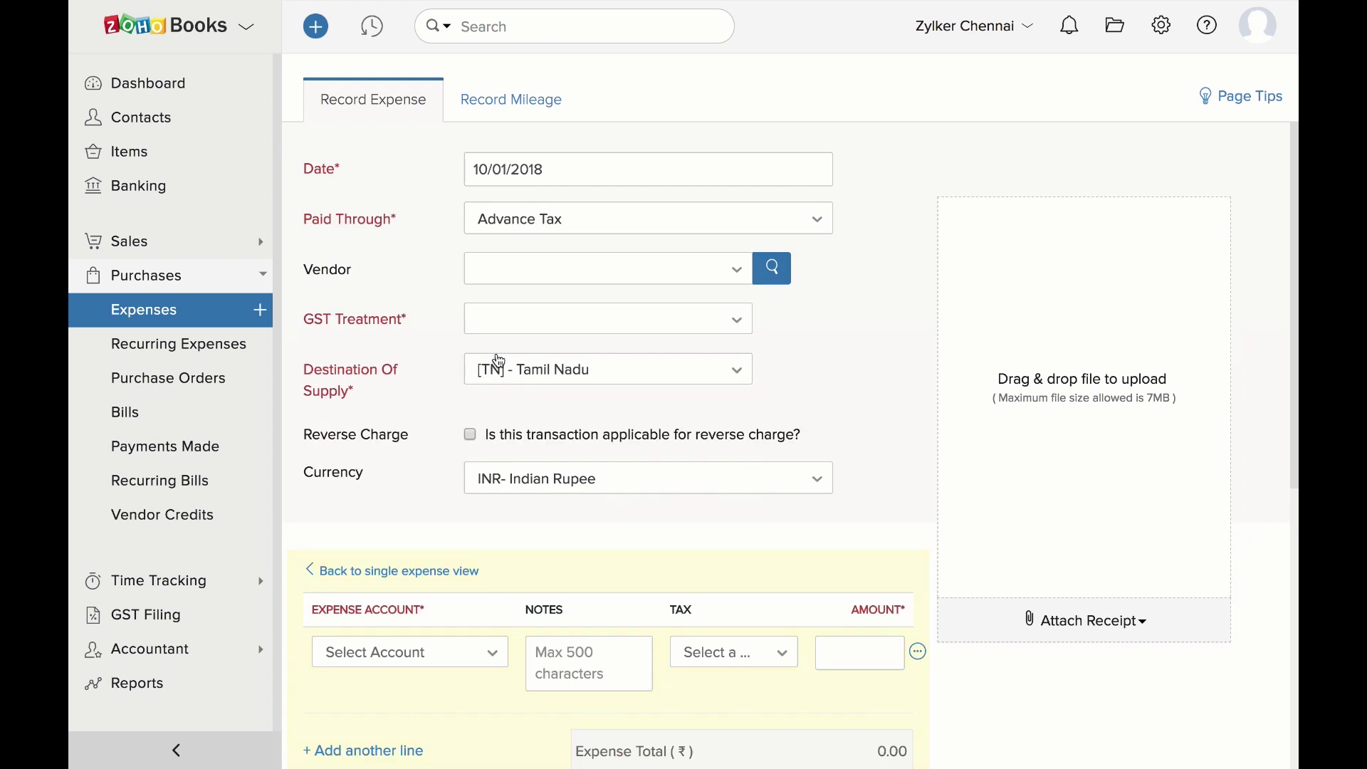
# Set Paid Through to HDFC and GST Treatment to Out Of Scope
pyautogui.click(517, 238)
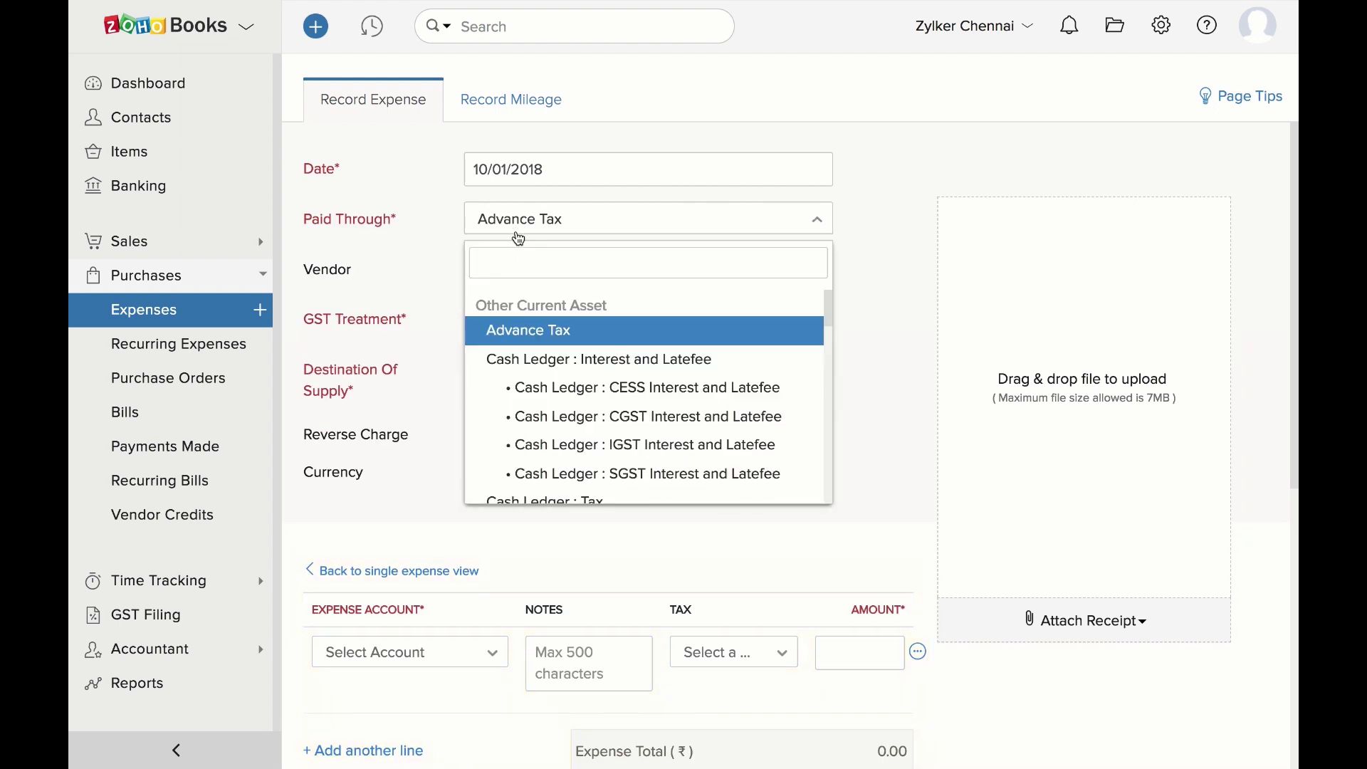
pyautogui.scroll(-6, 520, 370)
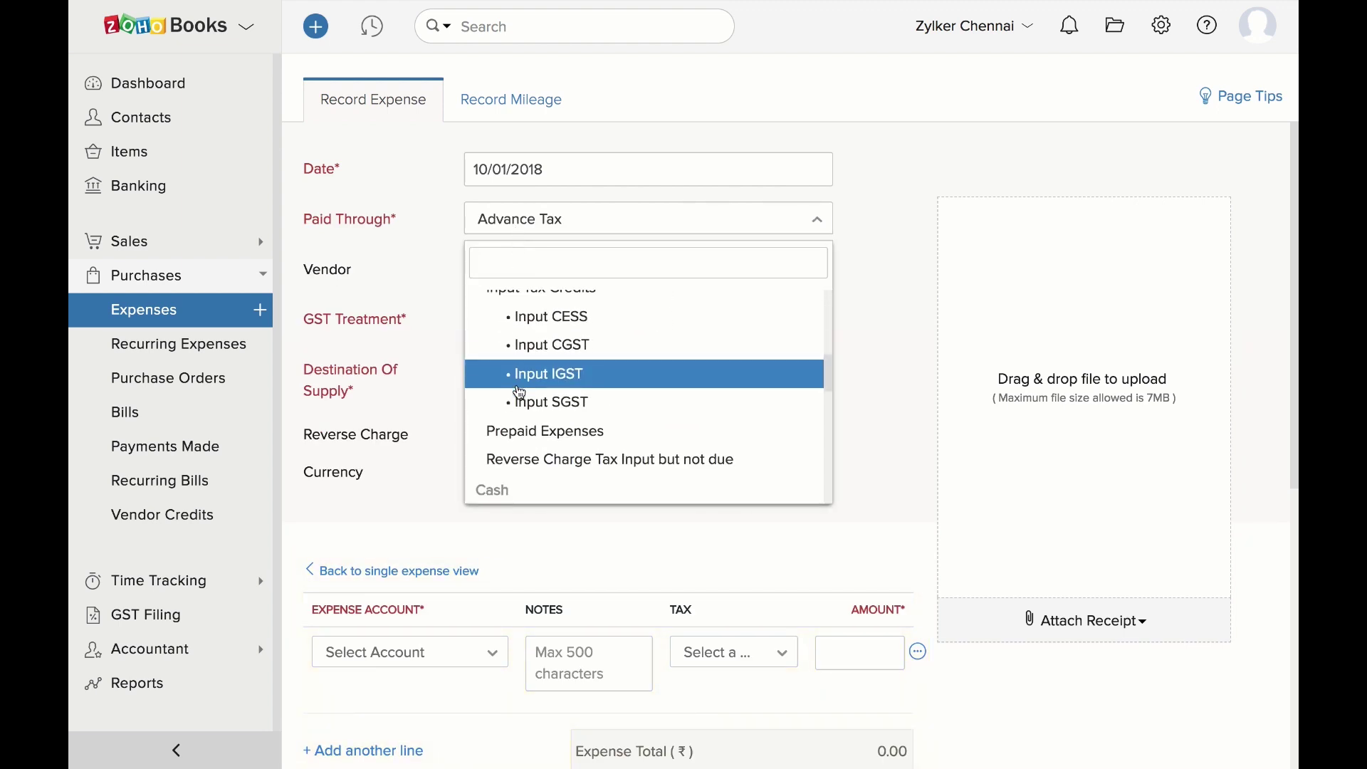
pyautogui.scroll(-2, 520, 393)
pyautogui.click(521, 393)
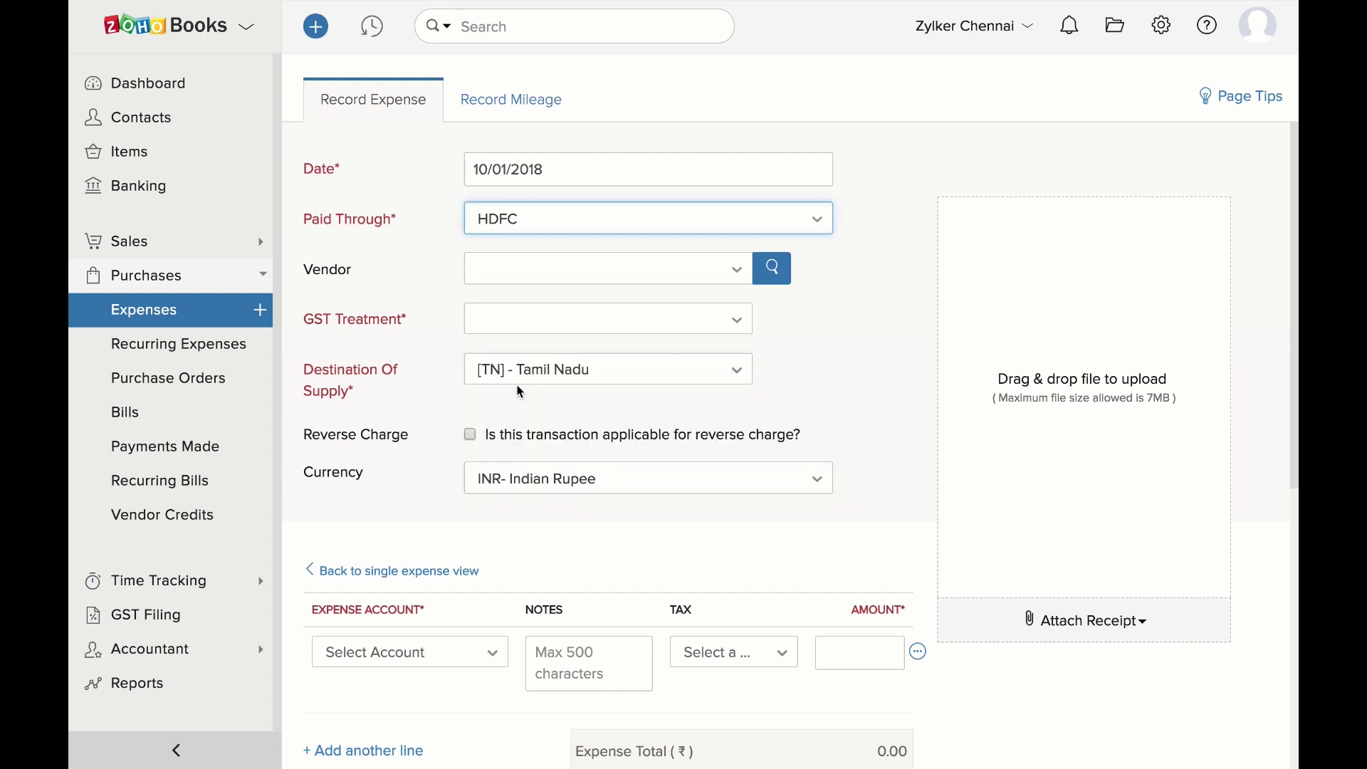
pyautogui.click(524, 323)
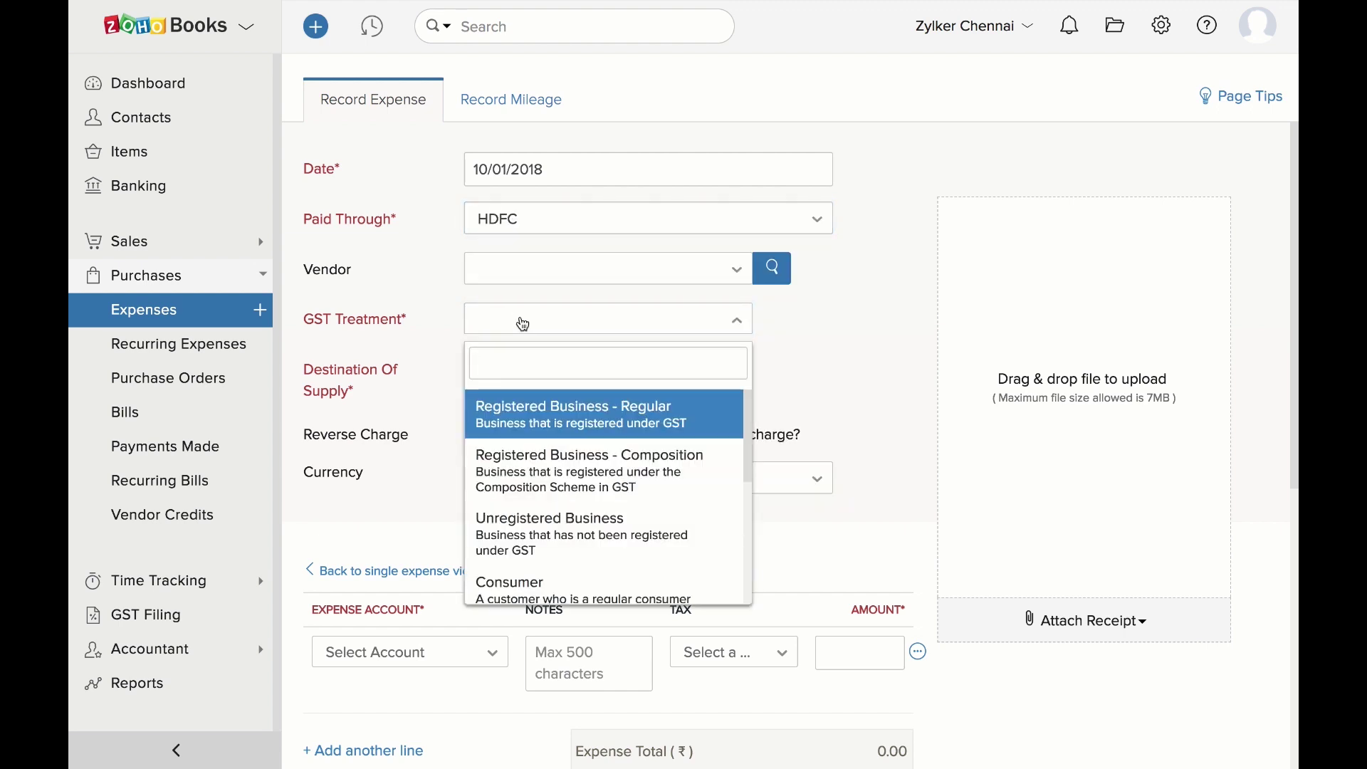
pyautogui.scroll(-2, 520, 462)
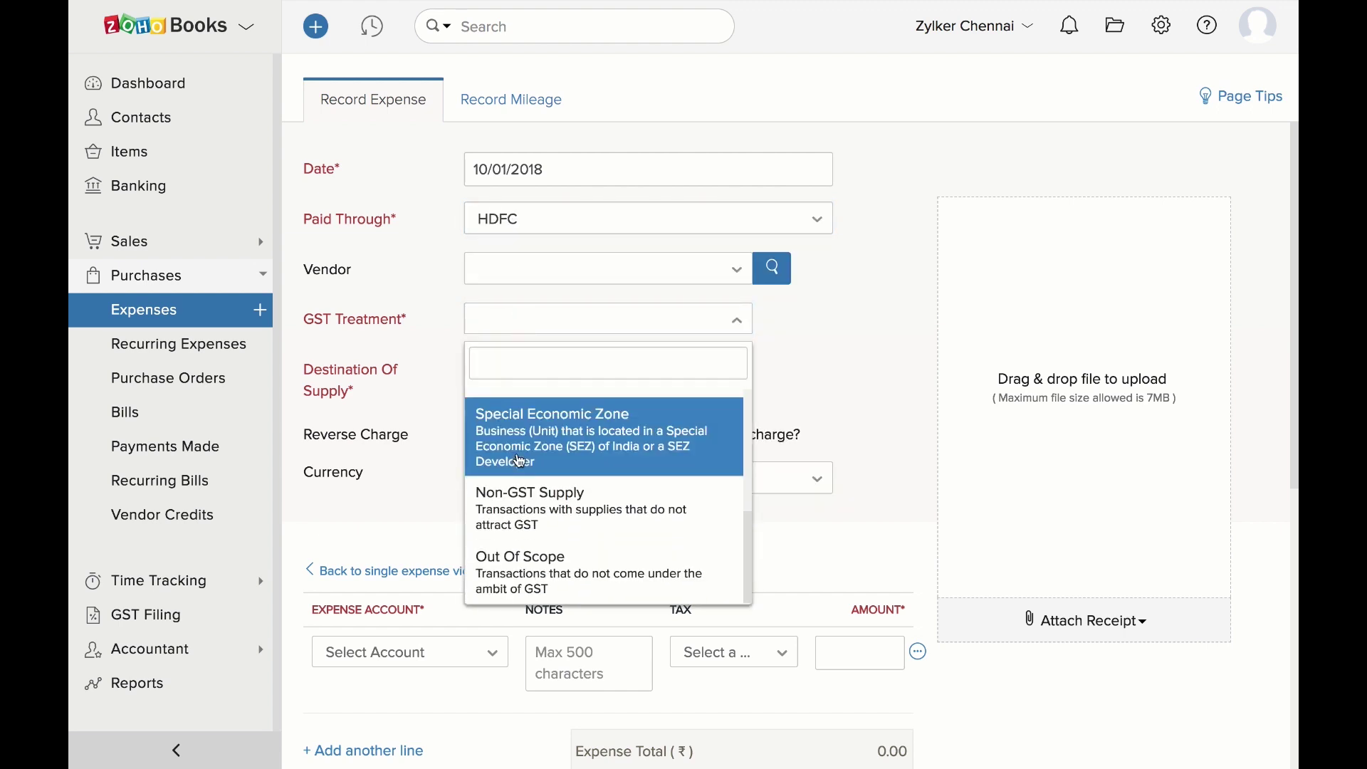
pyautogui.click(527, 572)
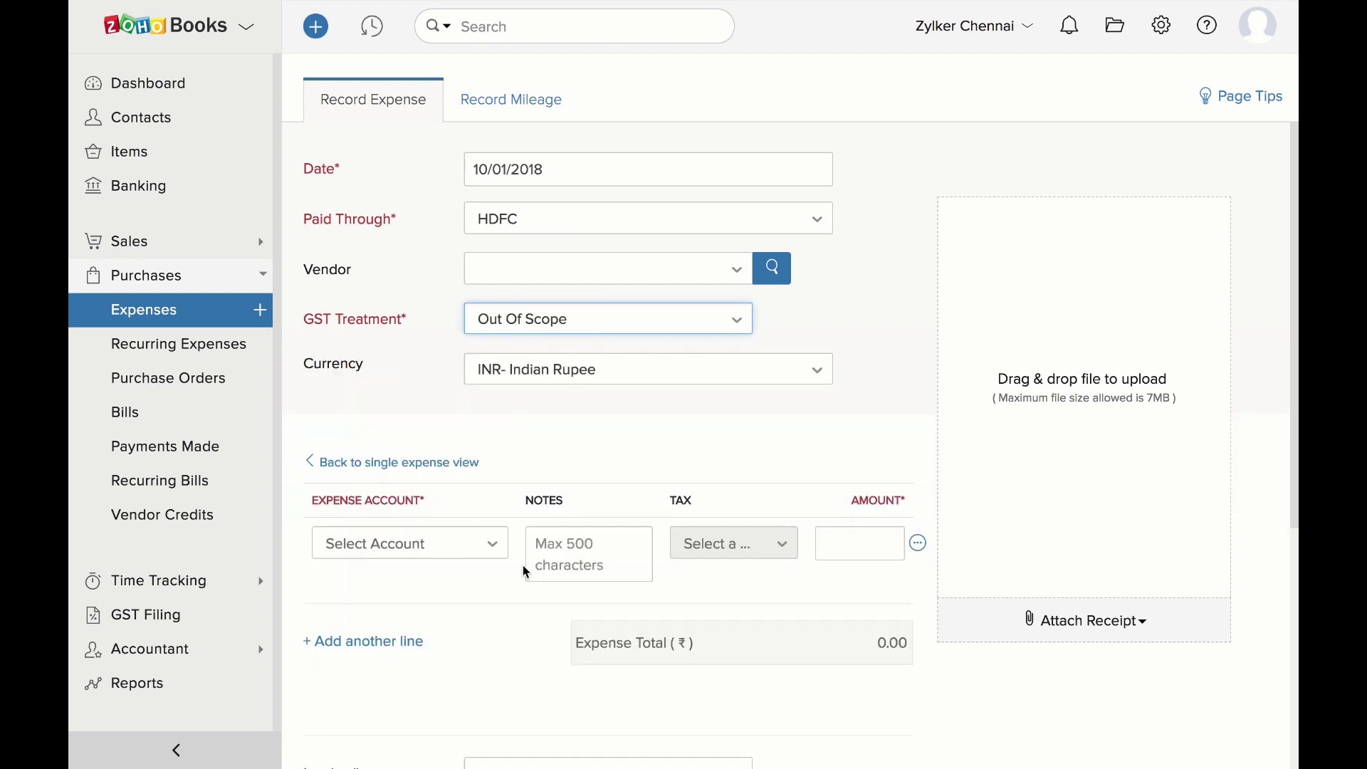
# Add the first expense line: Cash Ledger IGST for 115815.90
pyautogui.click(500, 547)
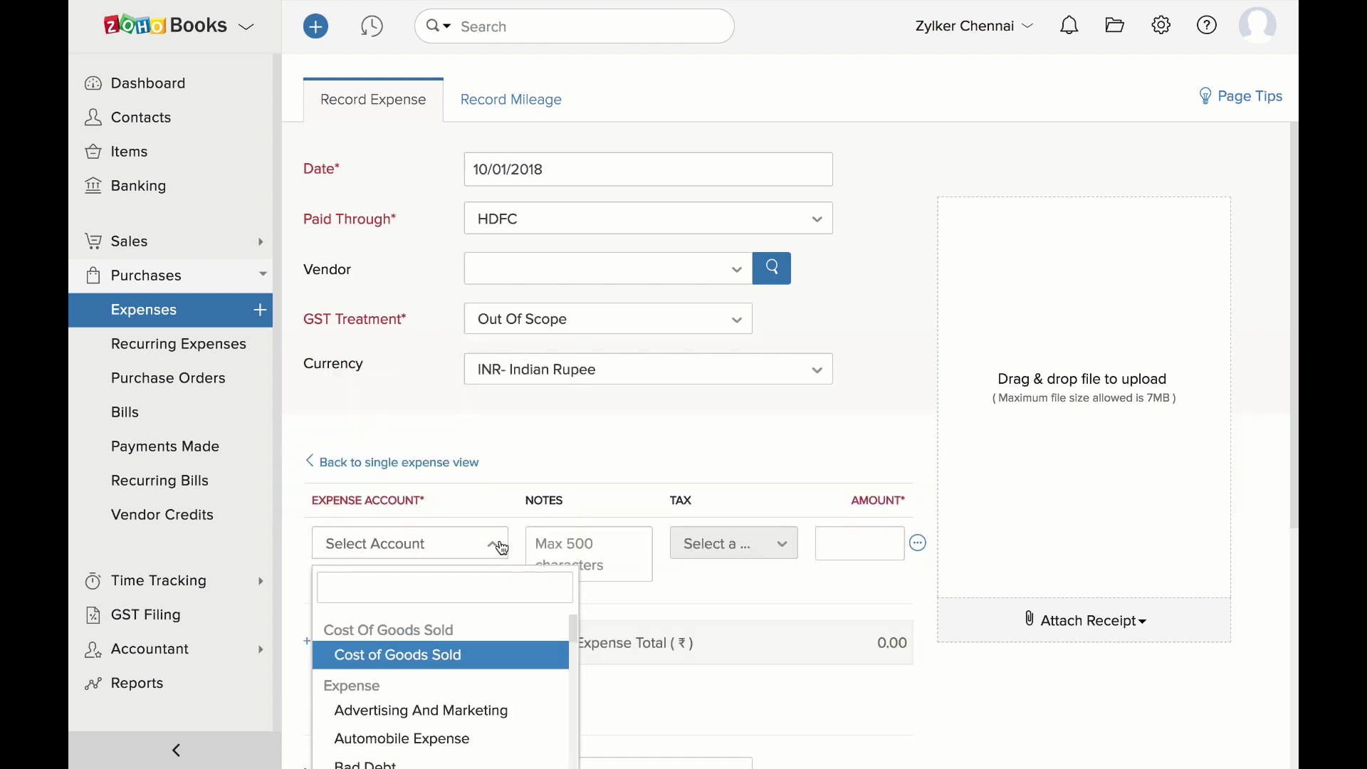
pyautogui.write('cash')
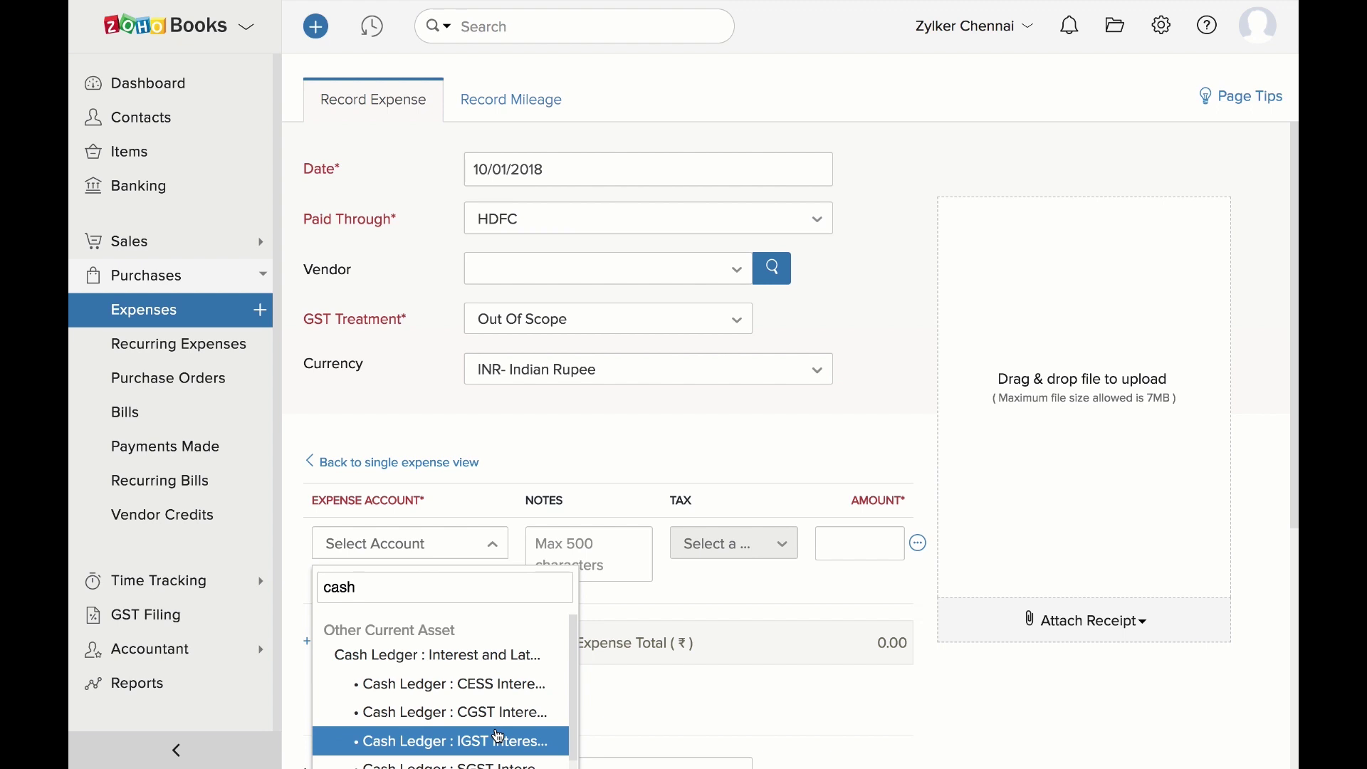
pyautogui.click(499, 737)
pyautogui.click(827, 544)
pyautogui.write('115815.90')
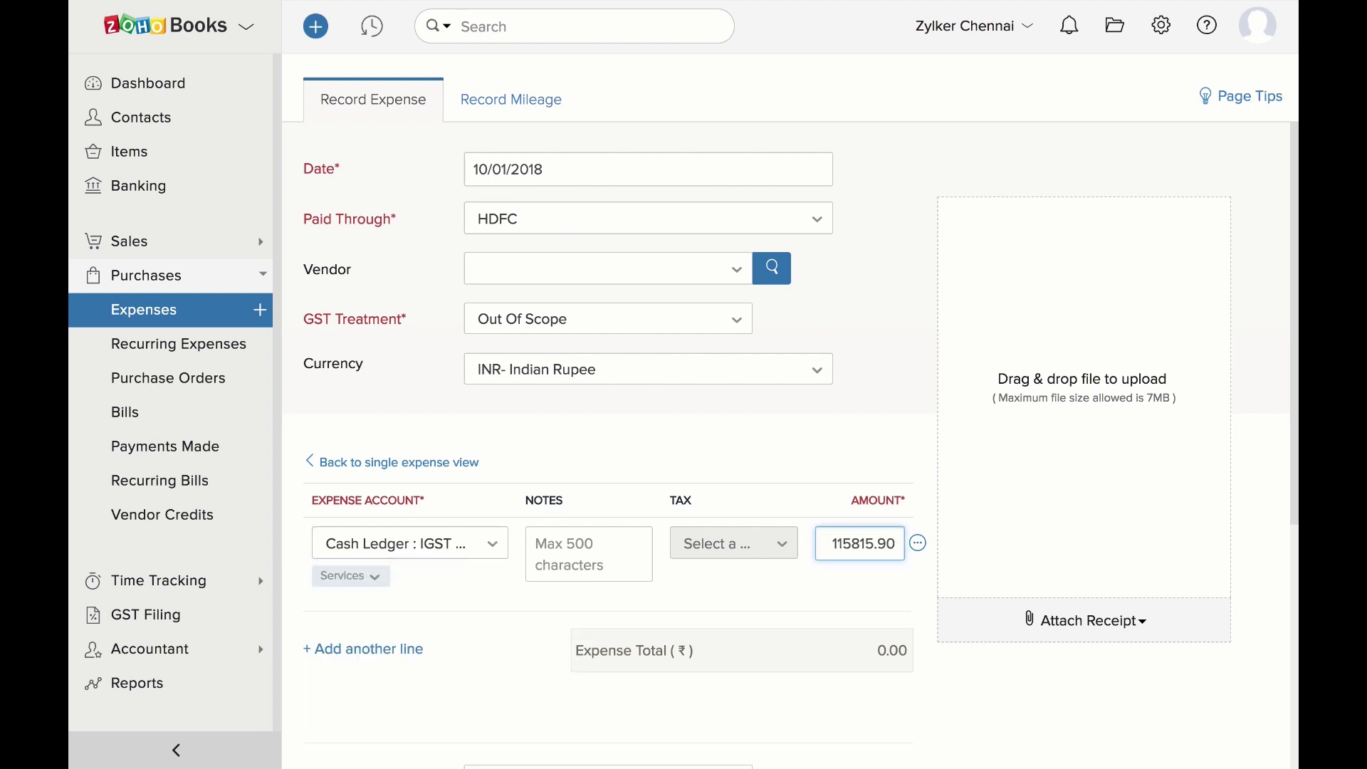
pyautogui.scroll(-4, 464, 418)
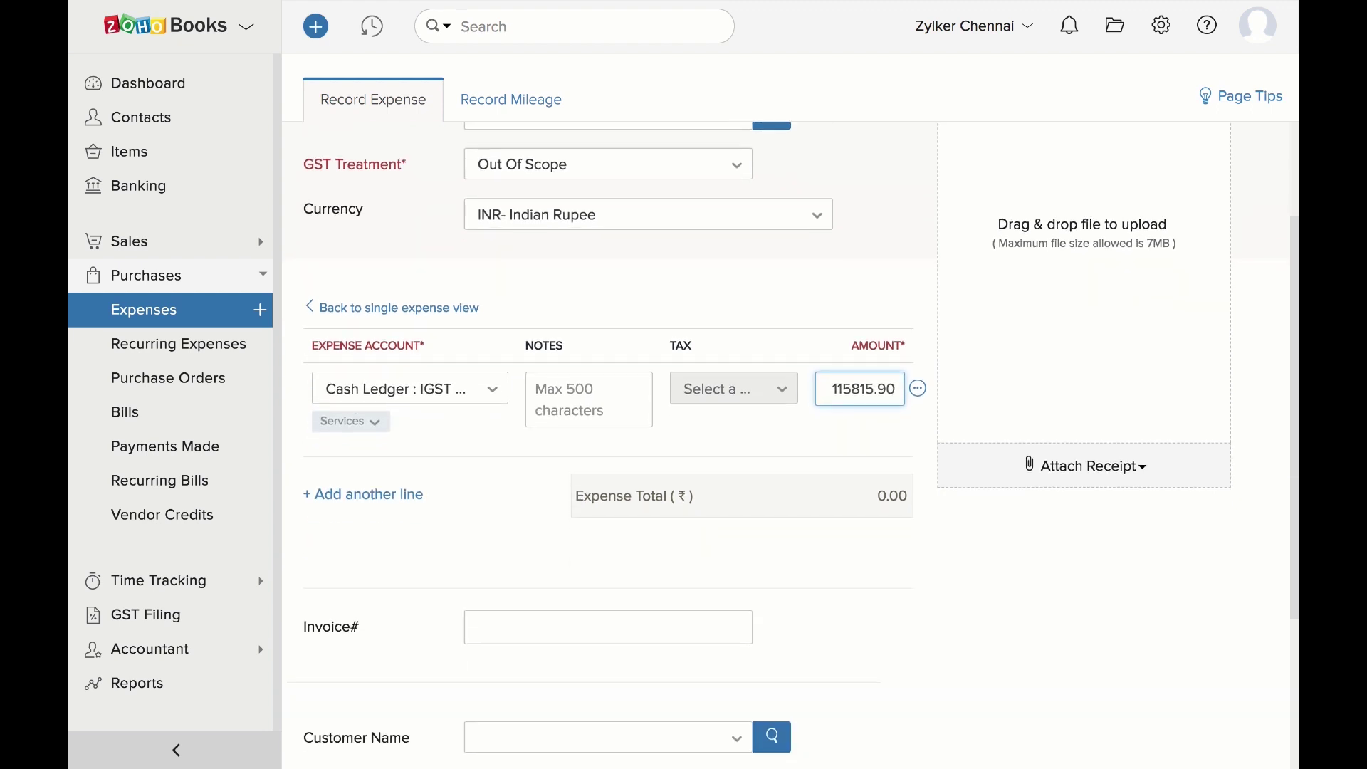
# Add a second line: Cash Ledger CGST for 196292
pyautogui.click(401, 352)
pyautogui.click(401, 352)
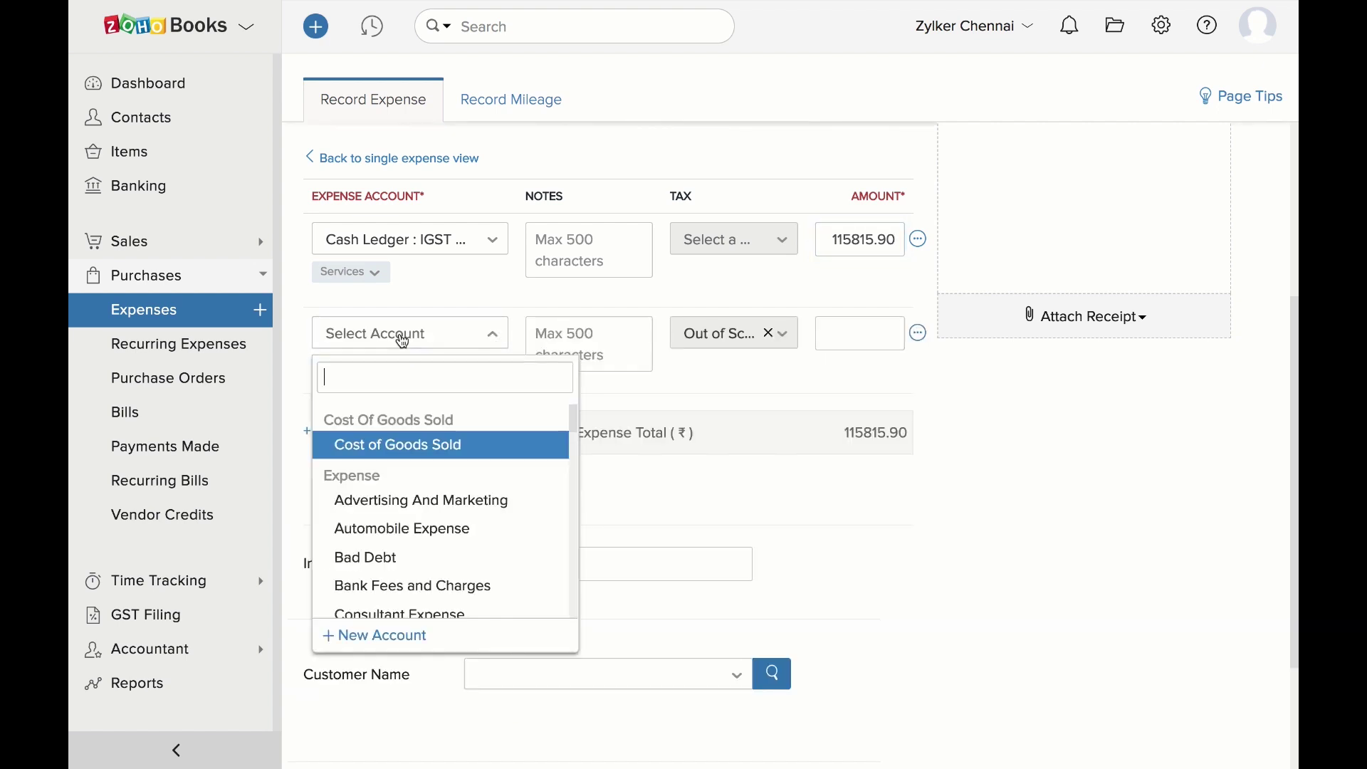
pyautogui.write('cash')
pyautogui.click(414, 503)
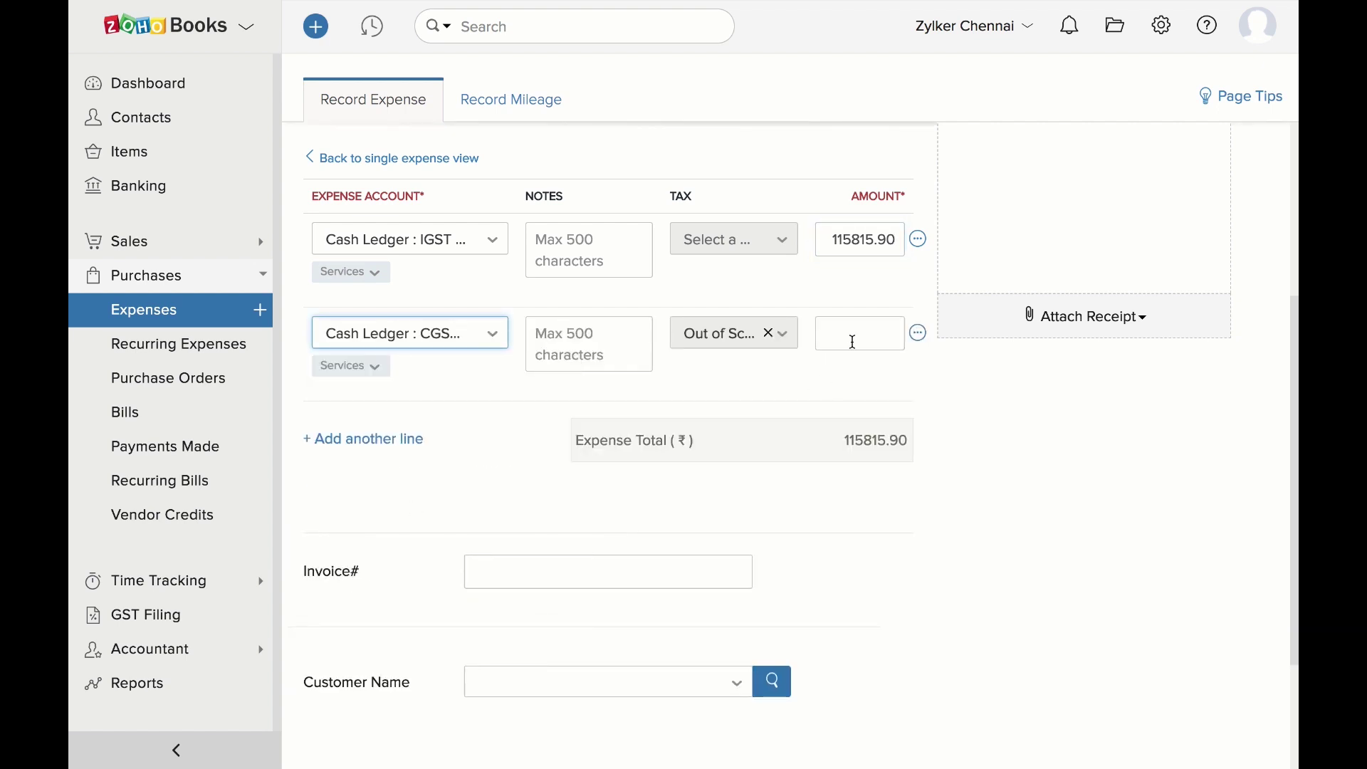
pyautogui.click(852, 337)
pyautogui.write('196292')
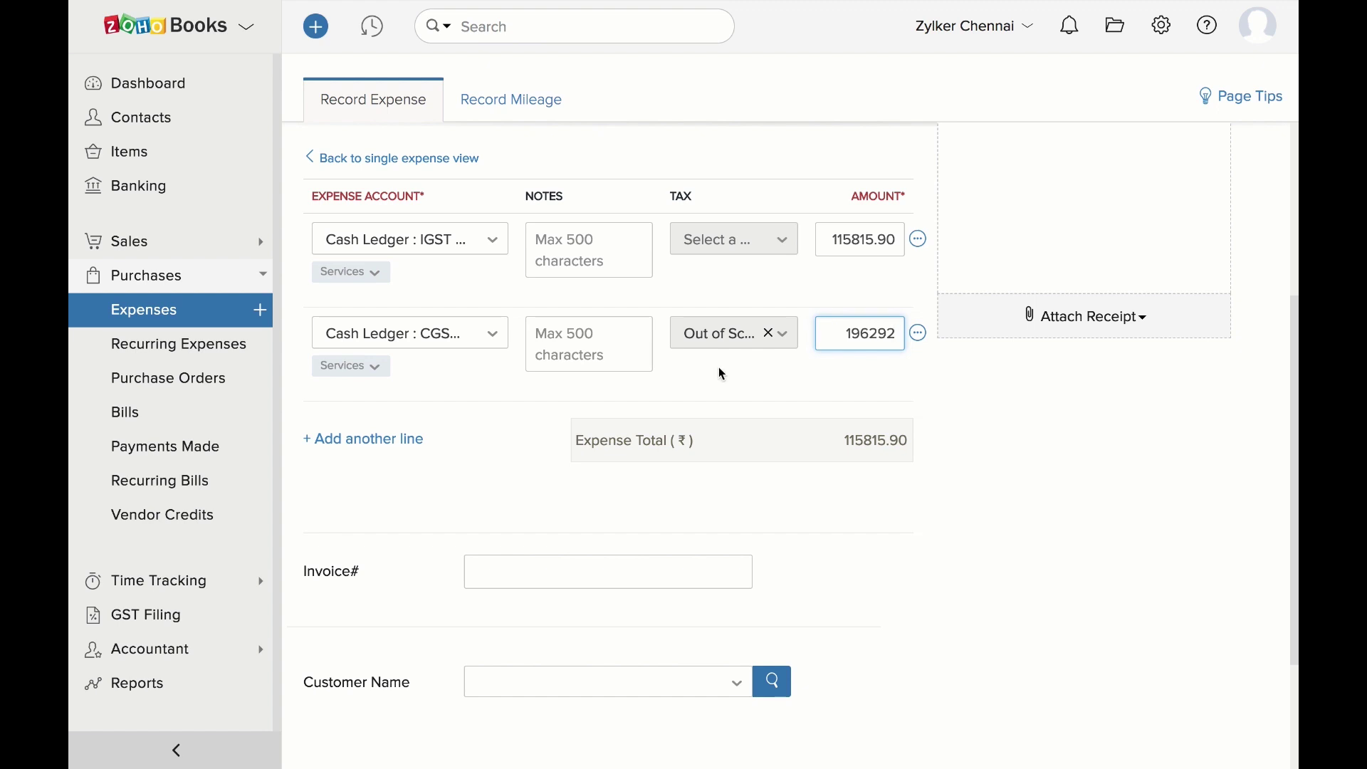
# Add a third line, Cash Ledger SGST for 196292, and save the expense
pyautogui.click(400, 441)
pyautogui.click(399, 429)
pyautogui.write('Cash')
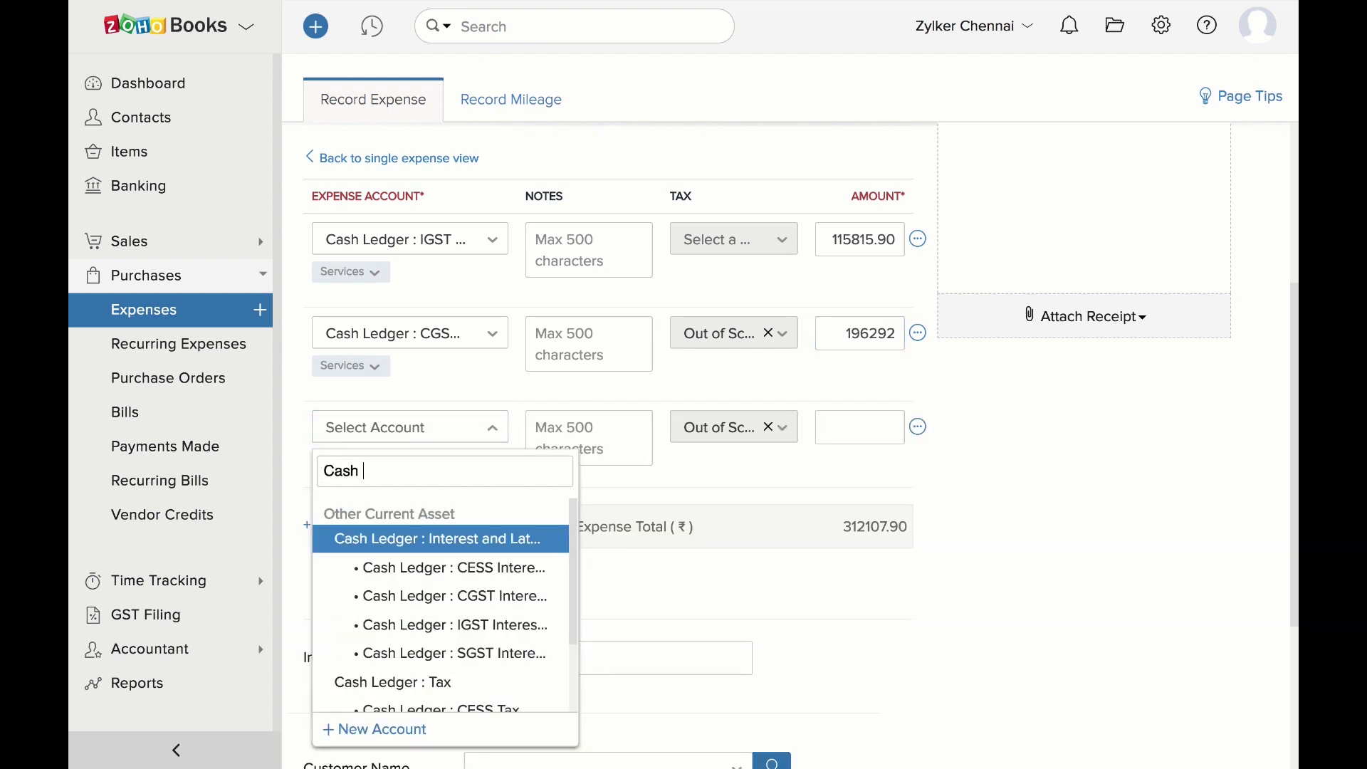
pyautogui.click(429, 644)
pyautogui.click(875, 434)
pyautogui.write('196292')
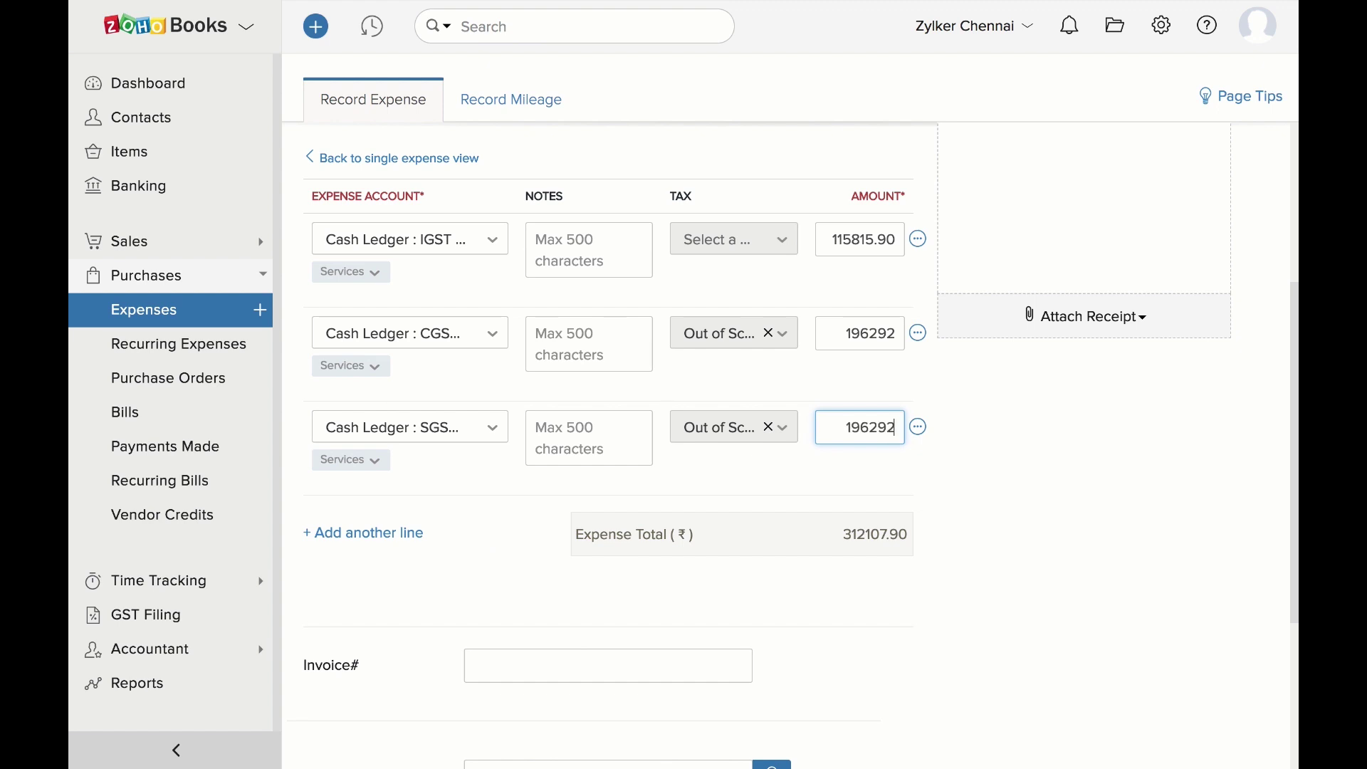
pyautogui.scroll(-4, 591, 581)
pyautogui.click(376, 699)
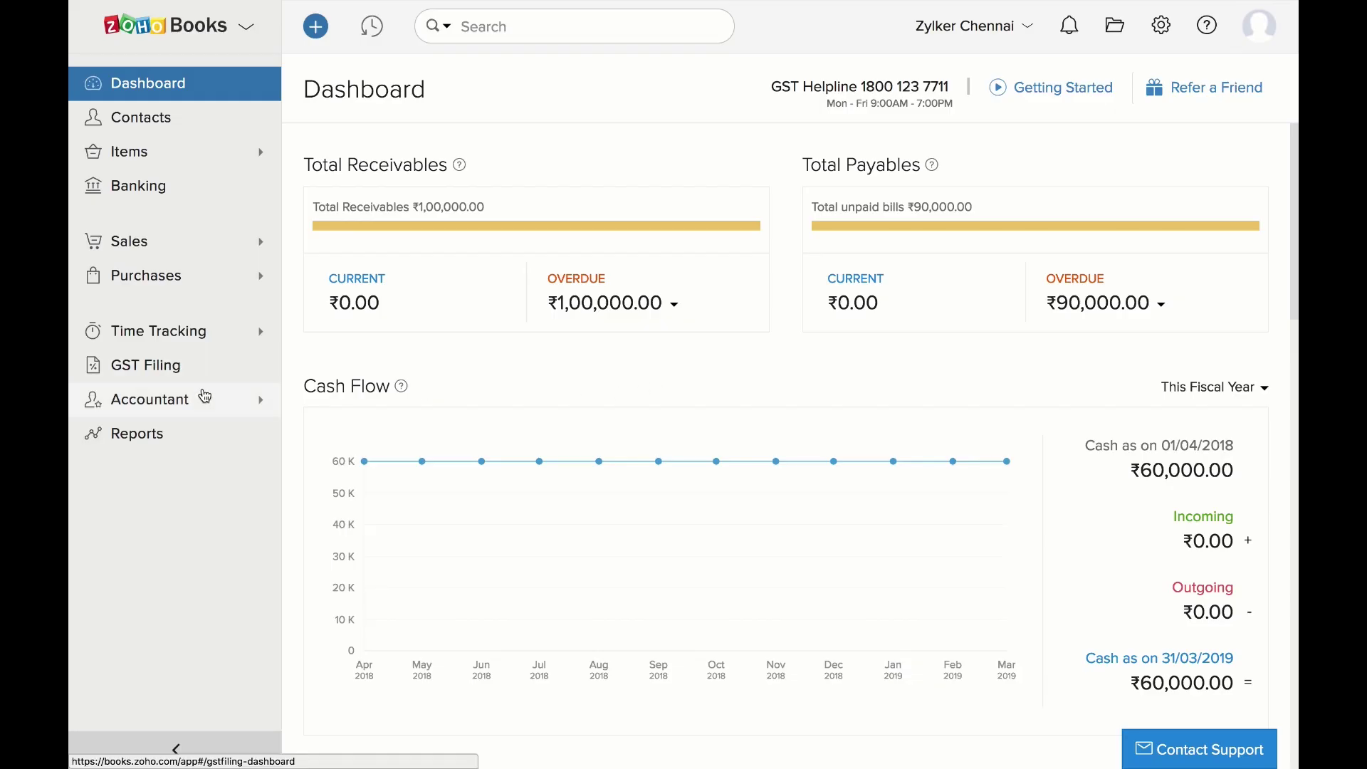
# Create a new manual journal with the notes 'Reverse Charge'
pyautogui.click(201, 398)
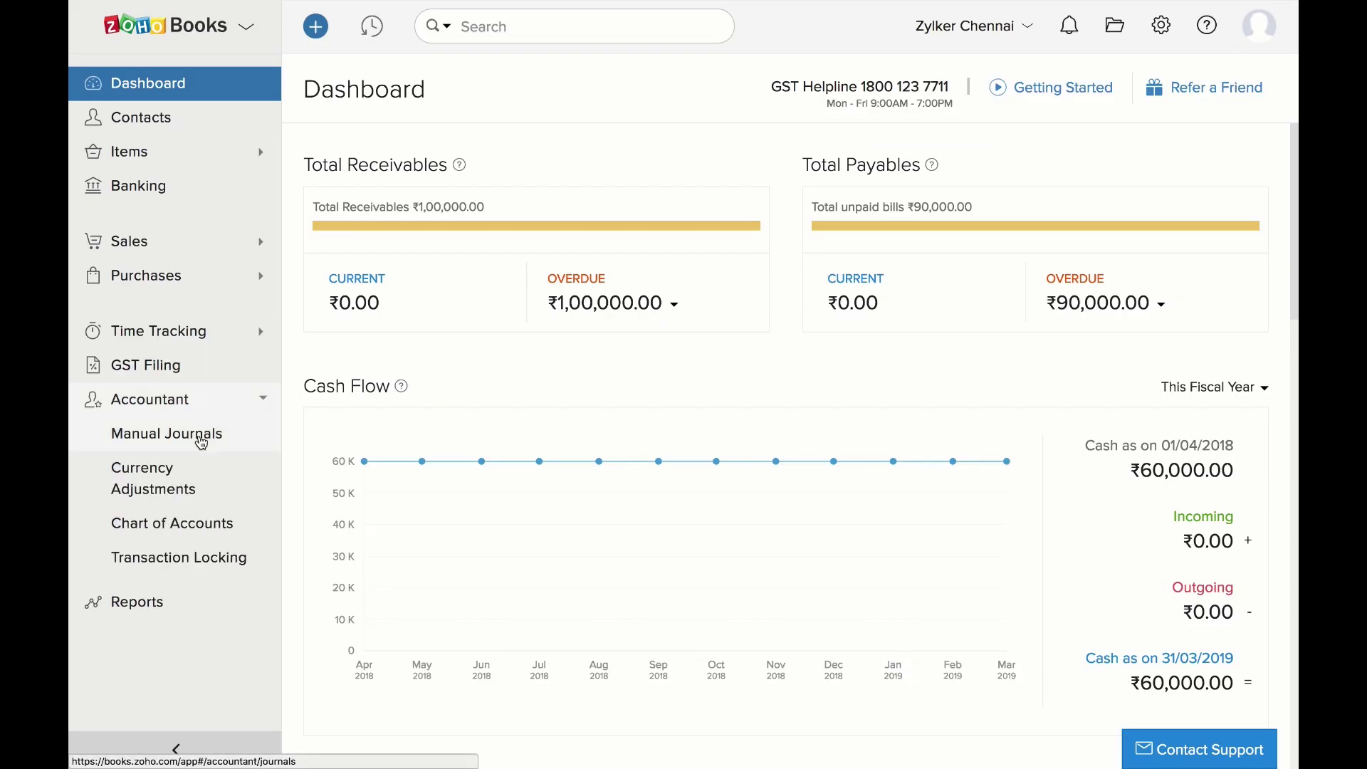
pyautogui.click(202, 442)
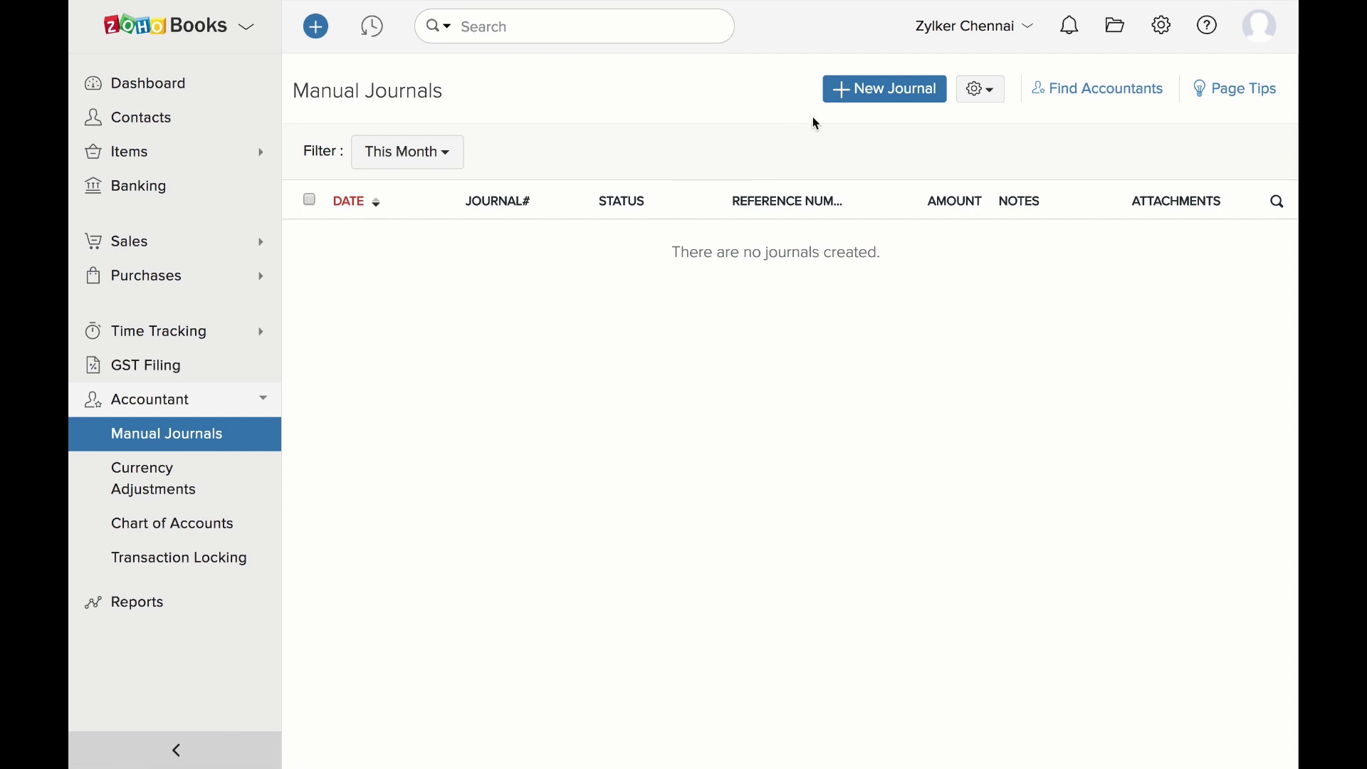
pyautogui.click(839, 103)
pyautogui.click(591, 317)
pyautogui.write('Reverse Charge')
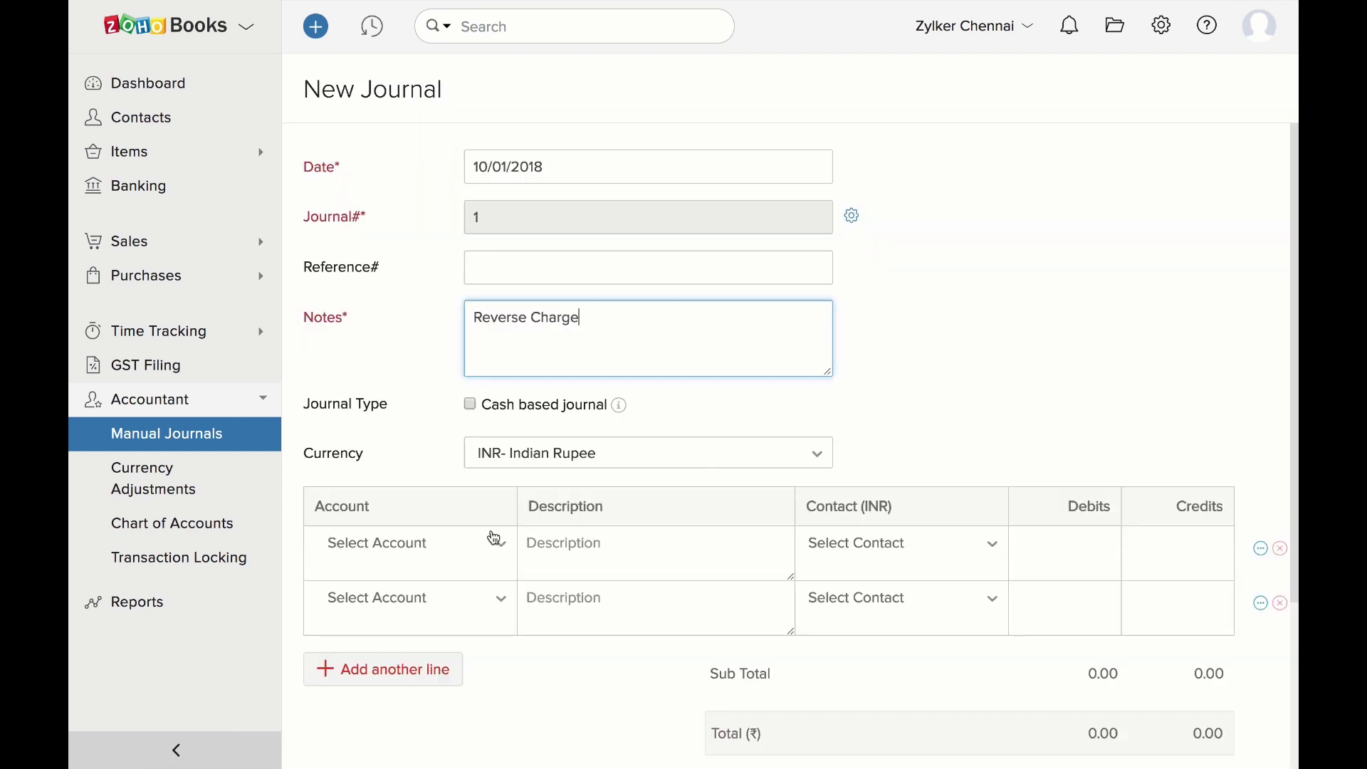
# Put Reverse Charge Tax Input on row one with a credit of 1986
pyautogui.click(496, 543)
pyautogui.write('rev')
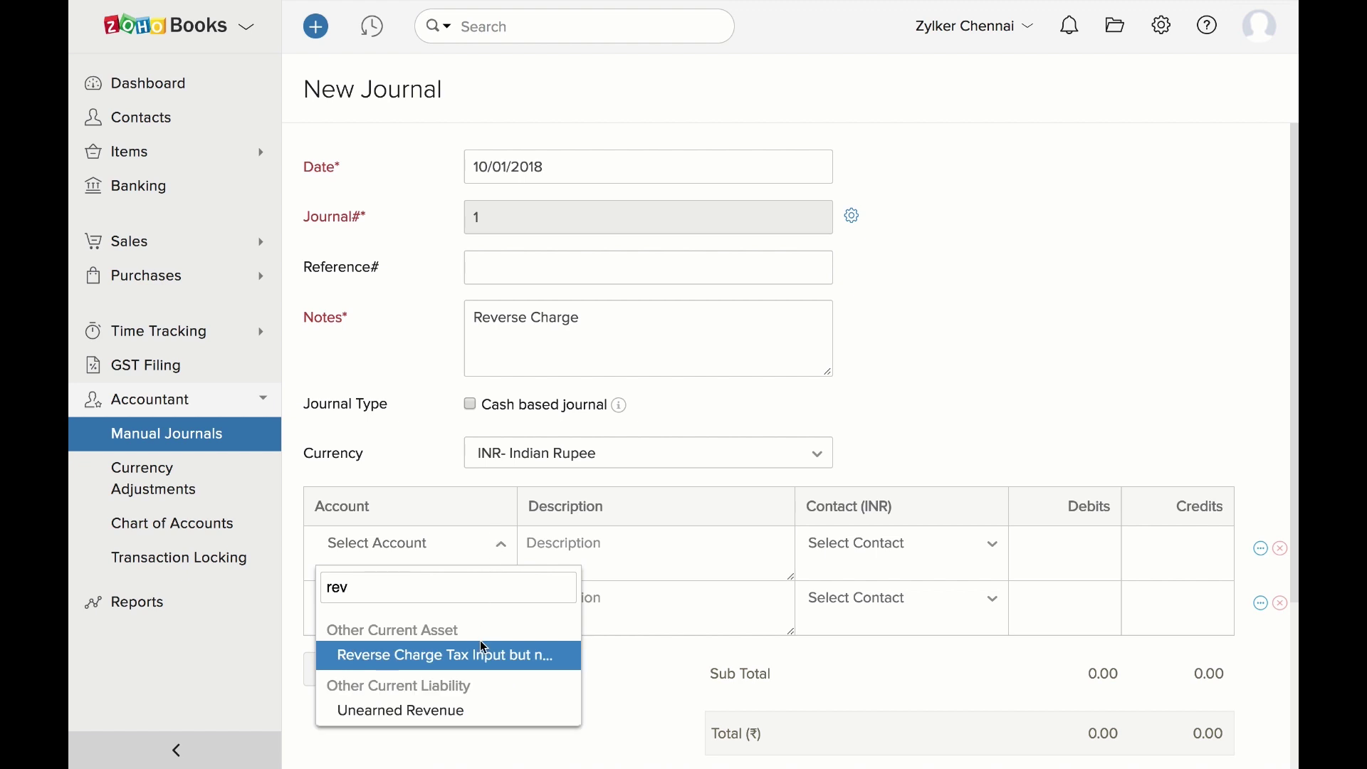
pyautogui.click(445, 656)
pyautogui.click(1178, 545)
pyautogui.write('1986')
pyautogui.scroll(-3, 507, 446)
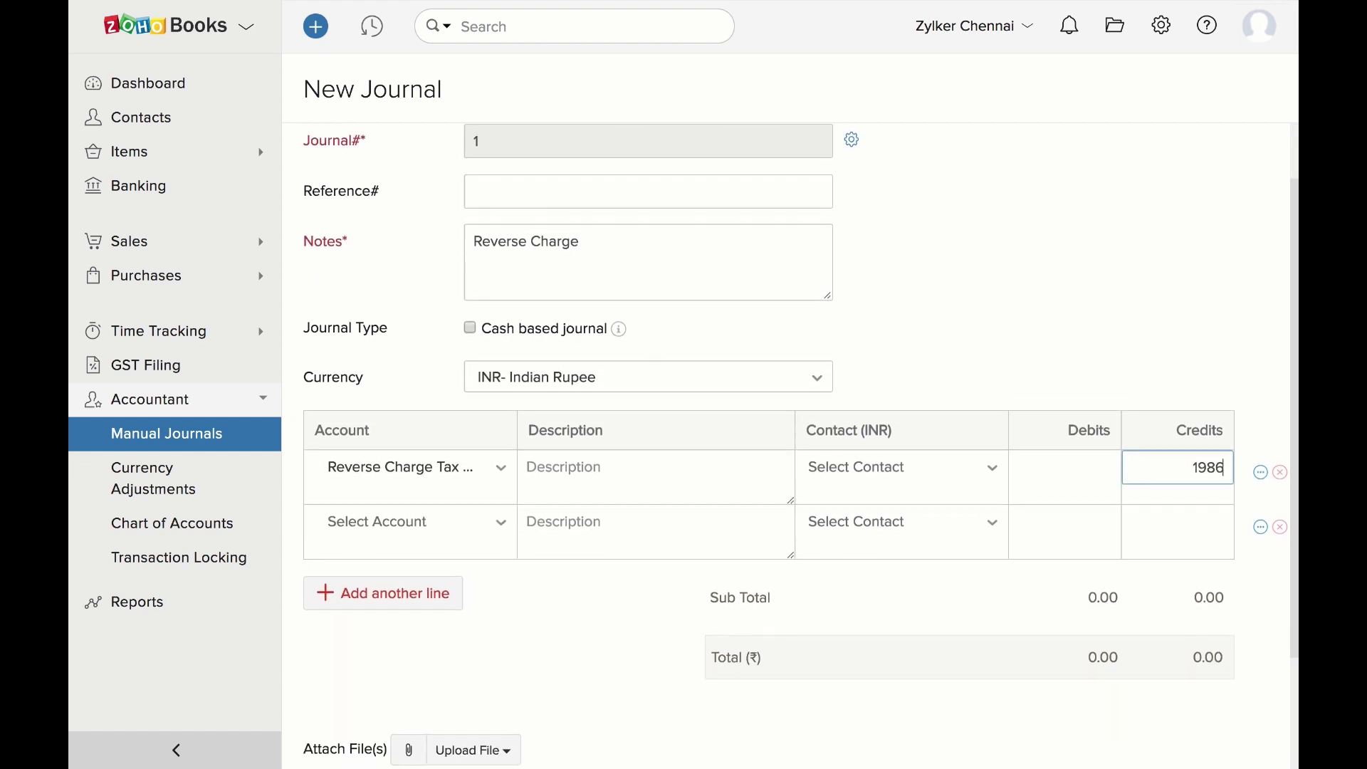
# Put Input IGST on row two with a debit of 1986, then save and publish
pyautogui.click(501, 436)
pyautogui.write('input')
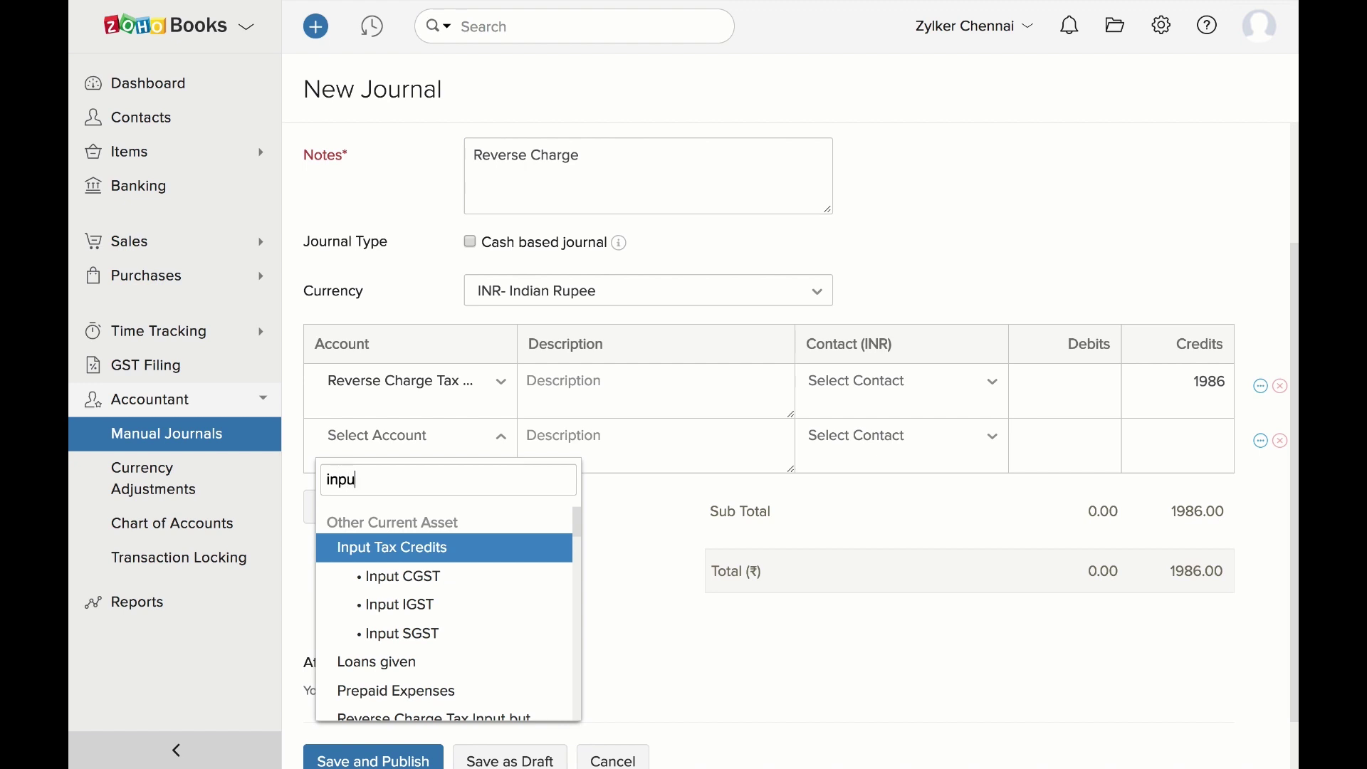
pyautogui.click(453, 609)
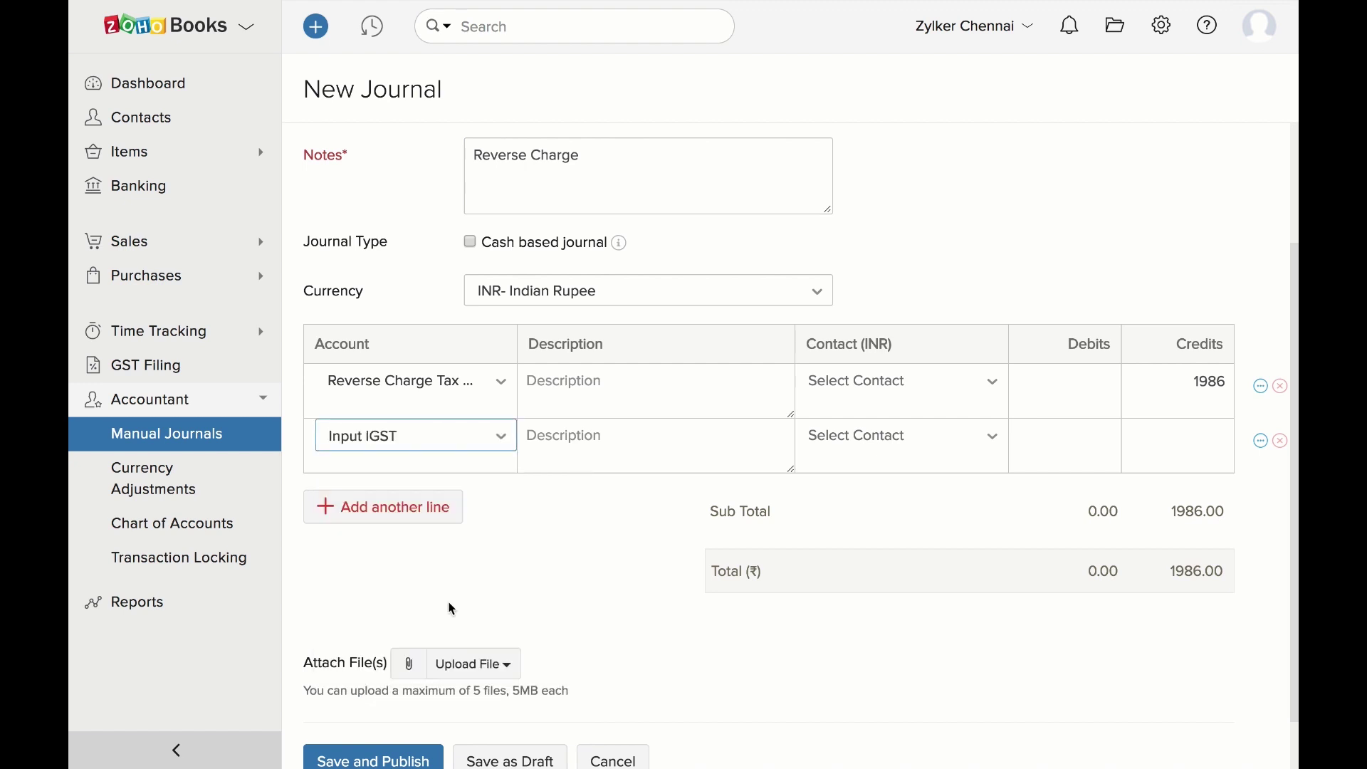
pyautogui.click(1046, 434)
pyautogui.write('1986')
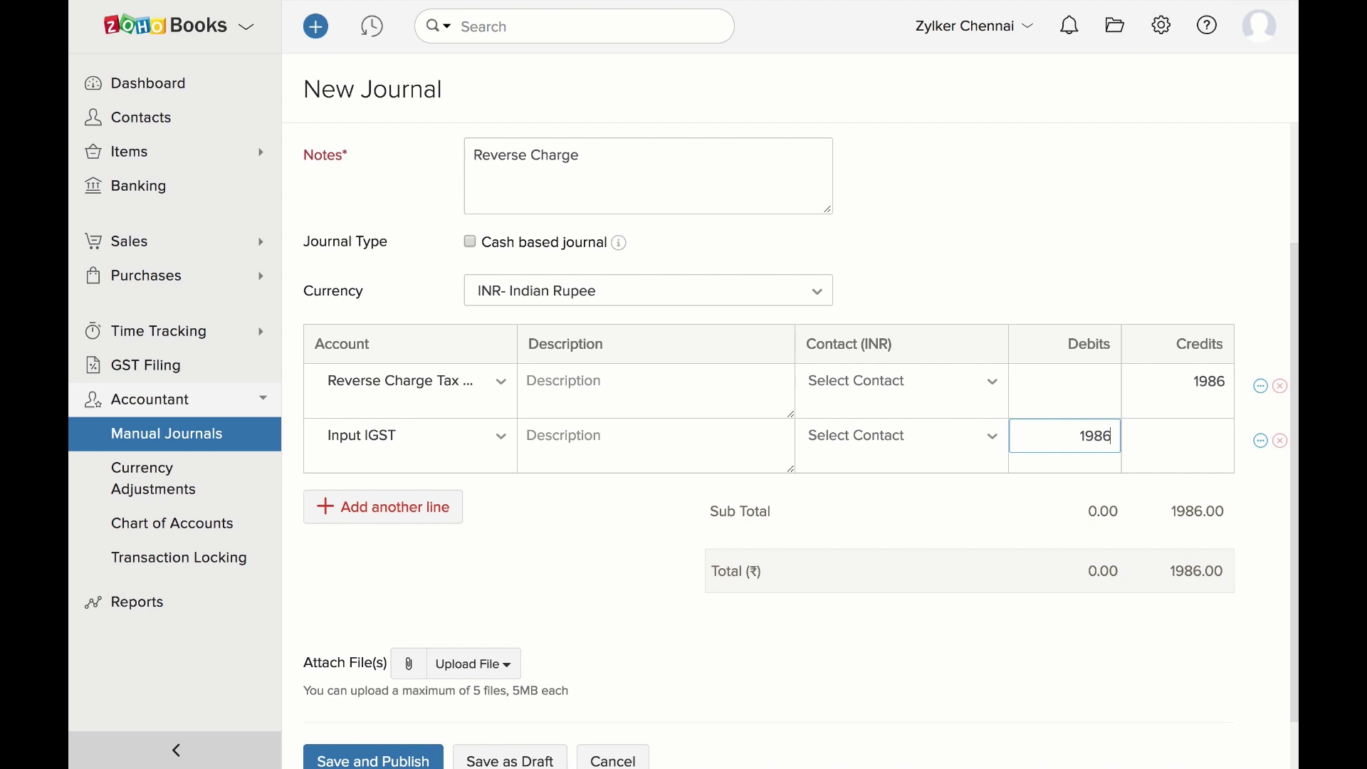
pyautogui.scroll(-1, 411, 705)
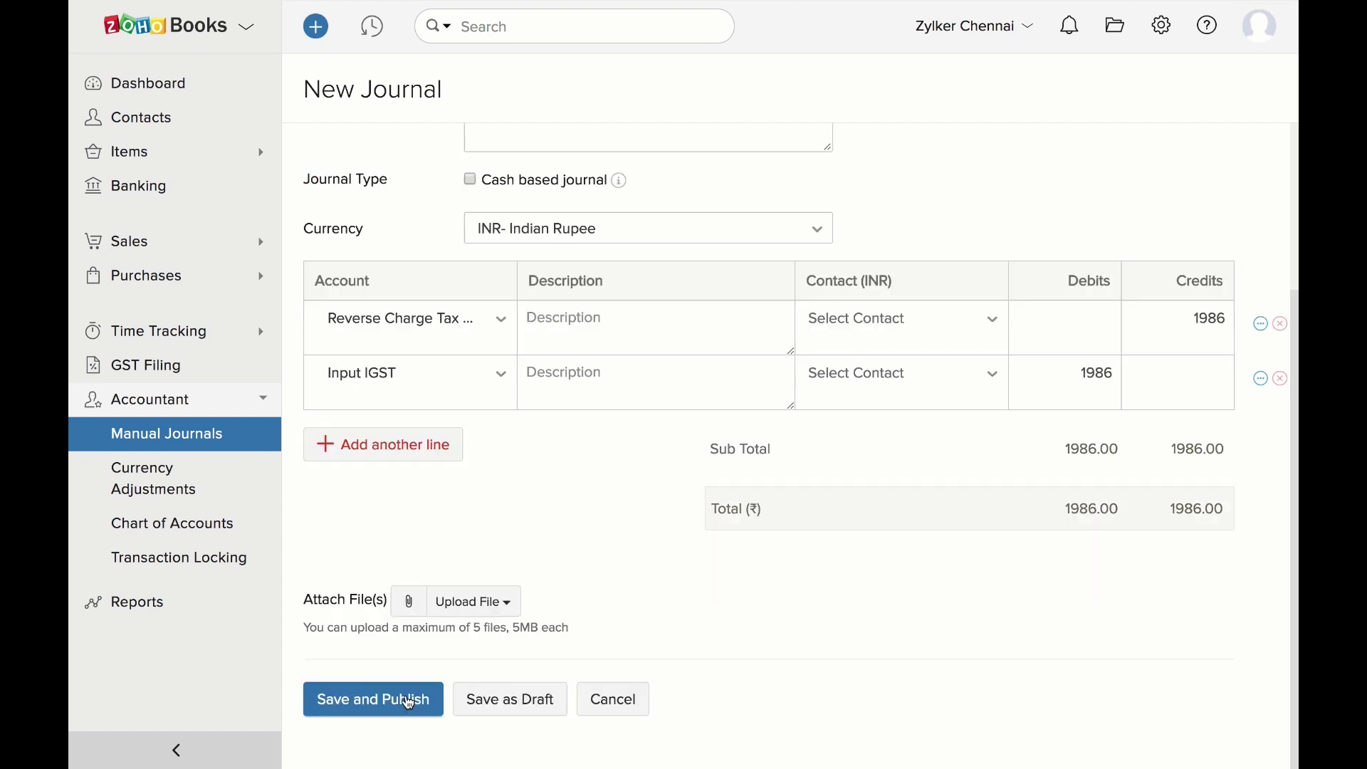
pyautogui.click(410, 704)
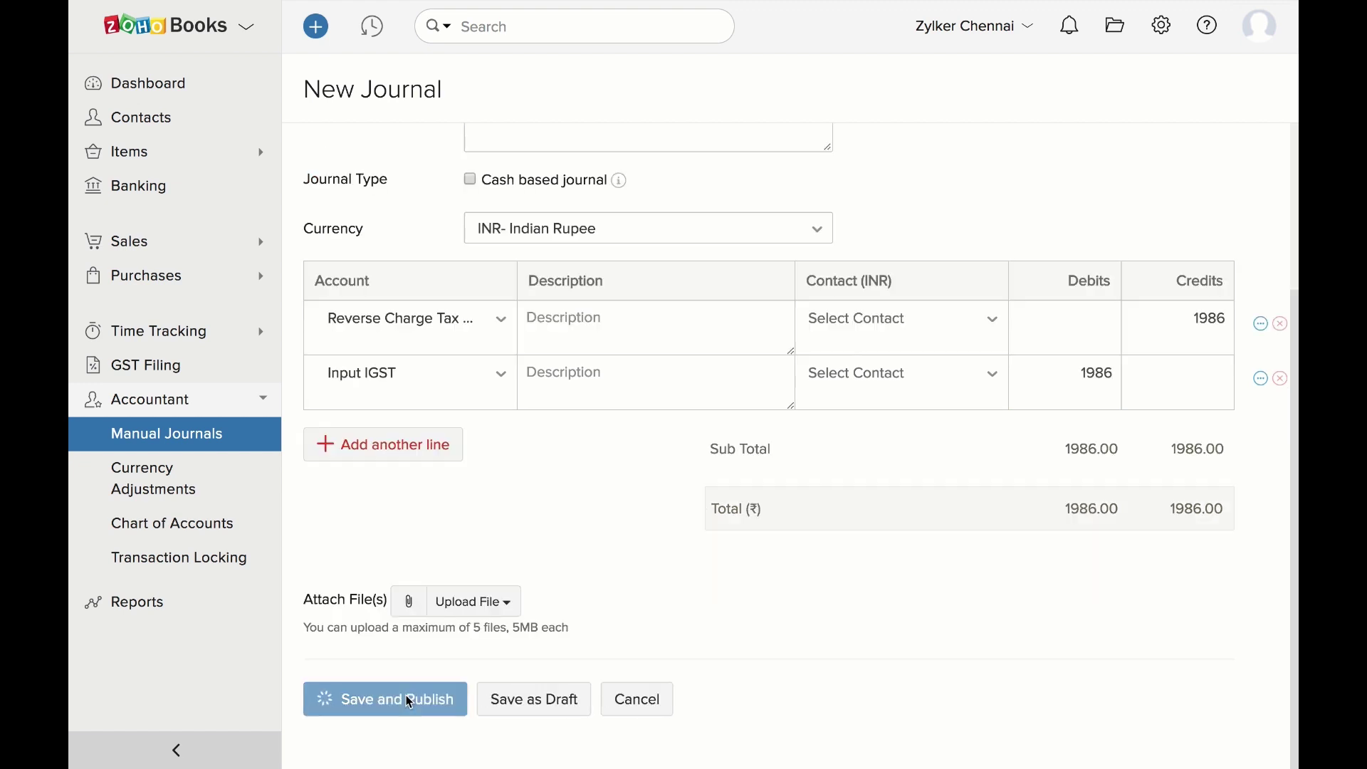